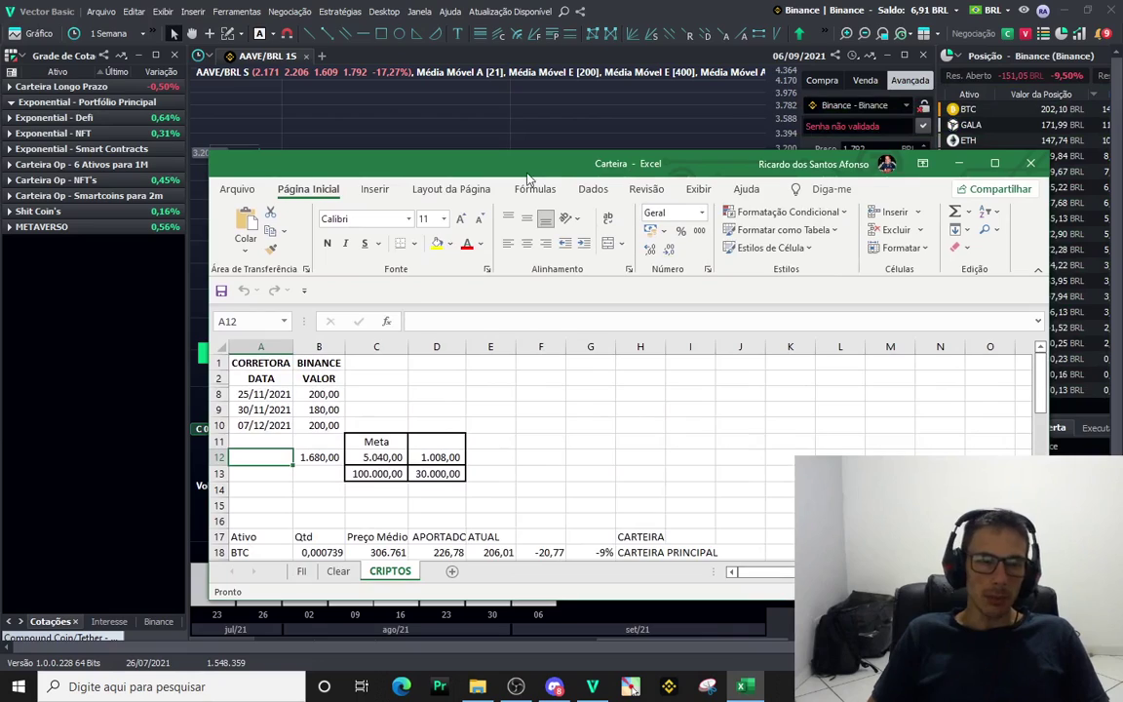
Maximize the Carteira workbook window and unhide the contribution rows 3 to 7 on the CRIPTOS sheet
double_click(480, 158)
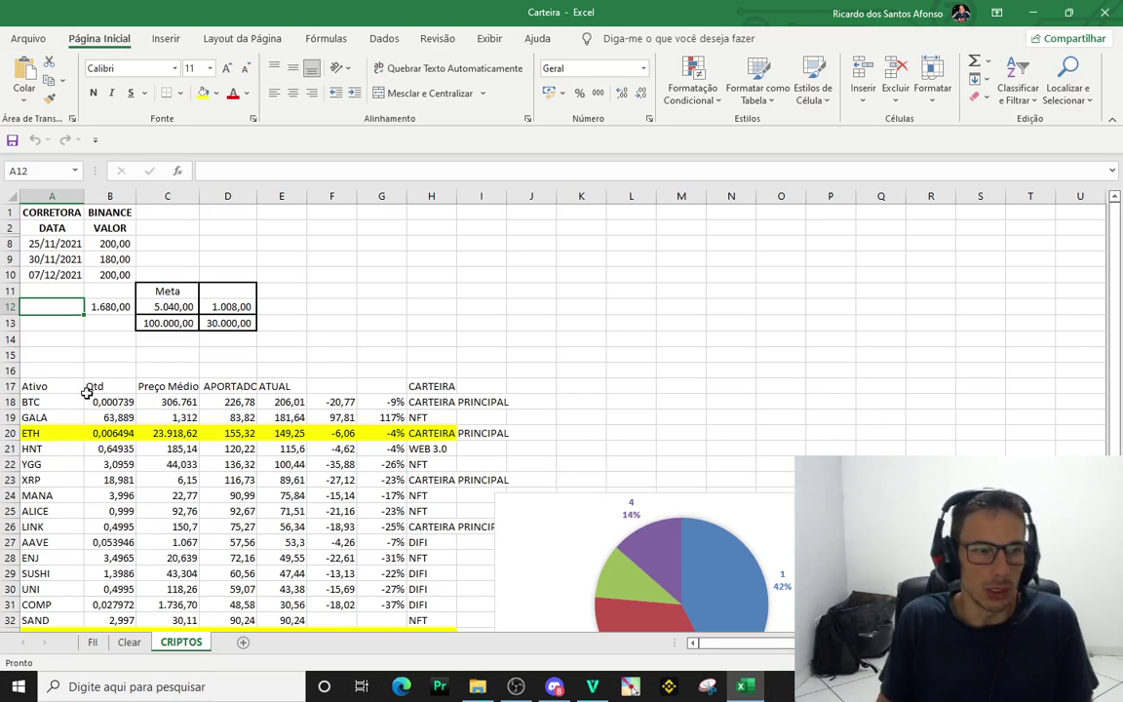
click(100, 306)
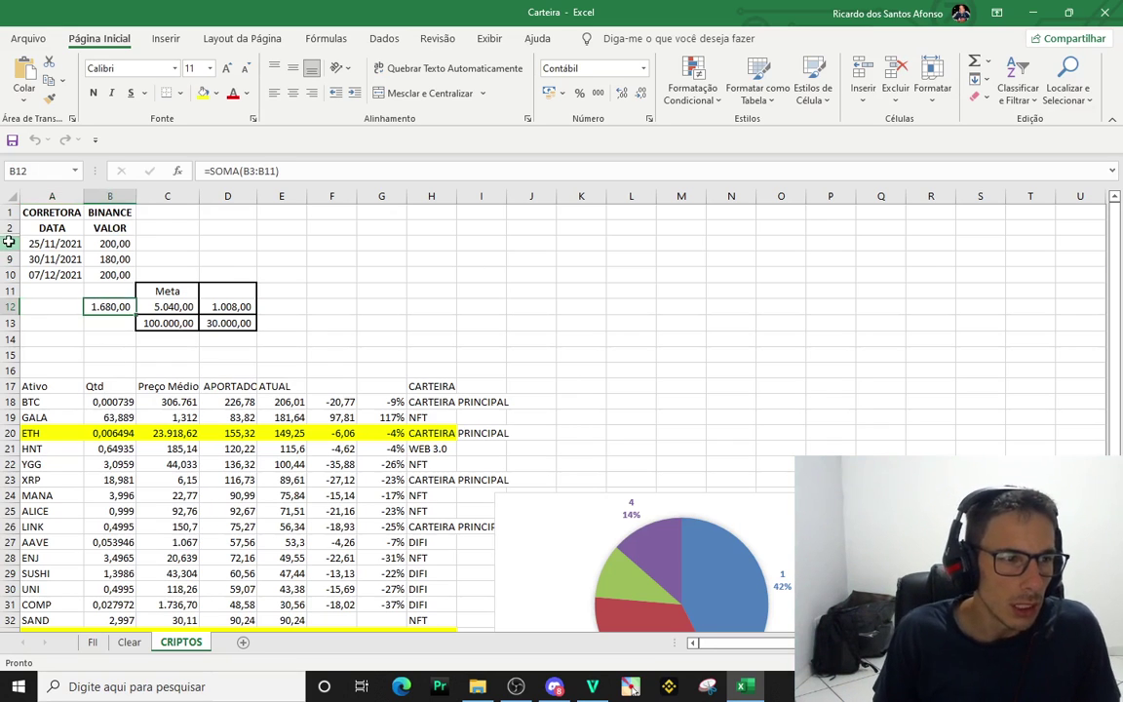
drag(7, 242, 9, 212)
right_click(60, 232)
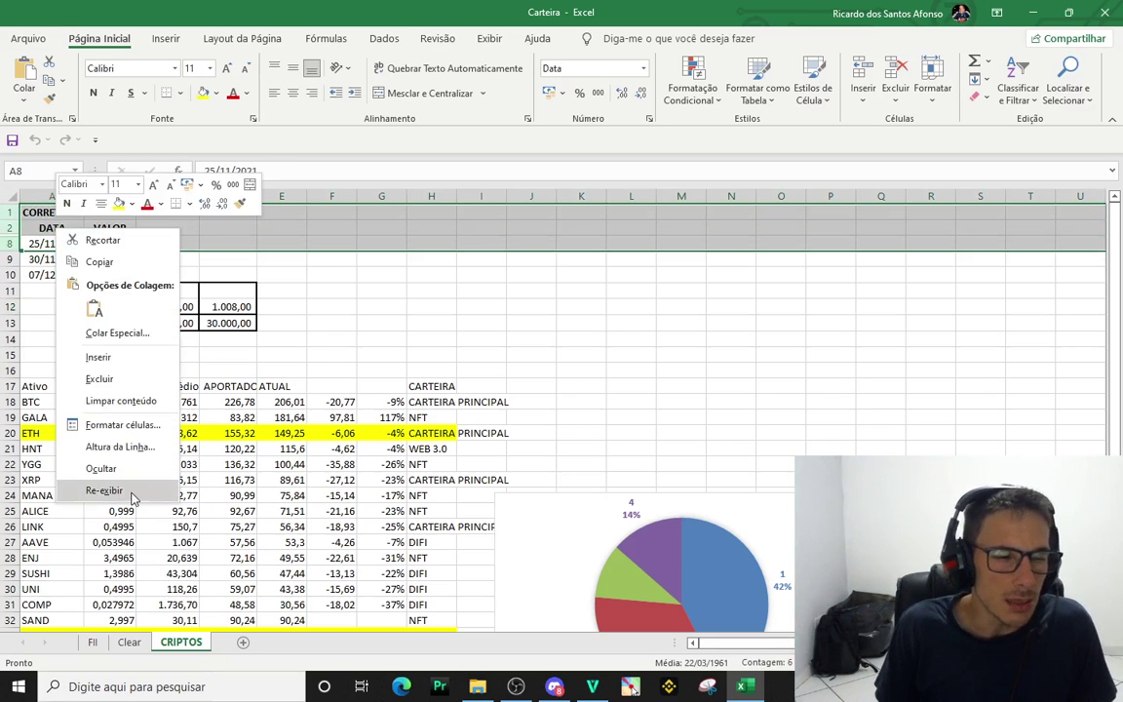
click(139, 486)
click(55, 242)
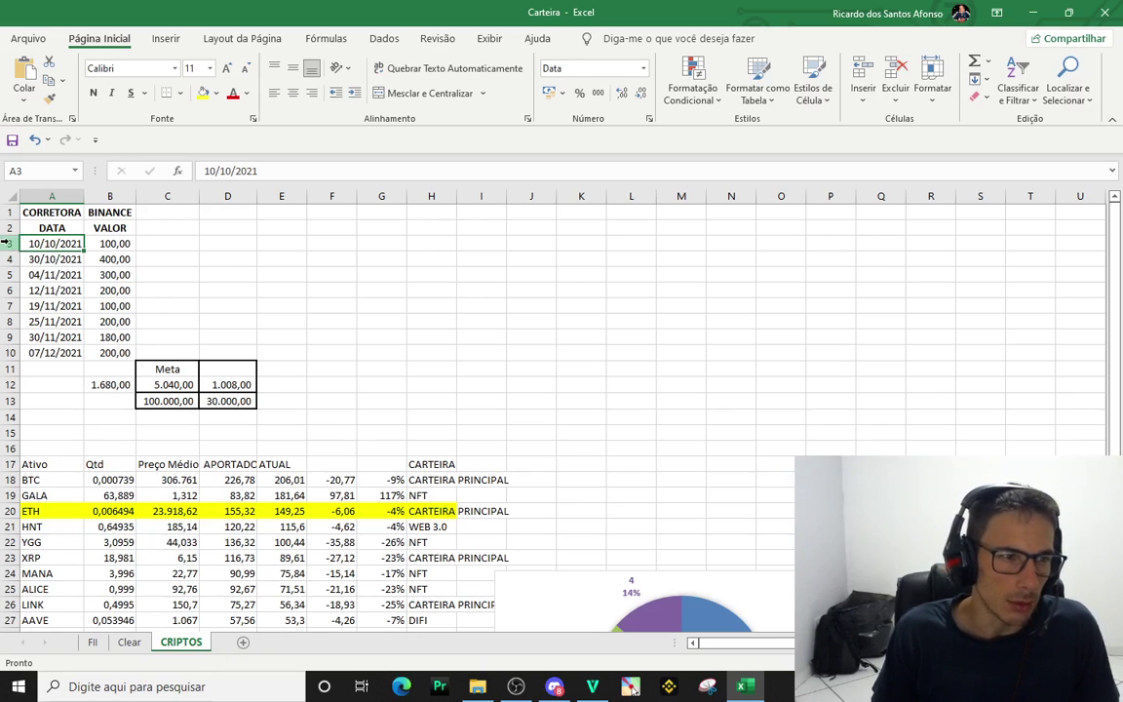
Hide the contribution rows 3 to 7, leaving only the latest contributions in view
drag(10, 243, 27, 304)
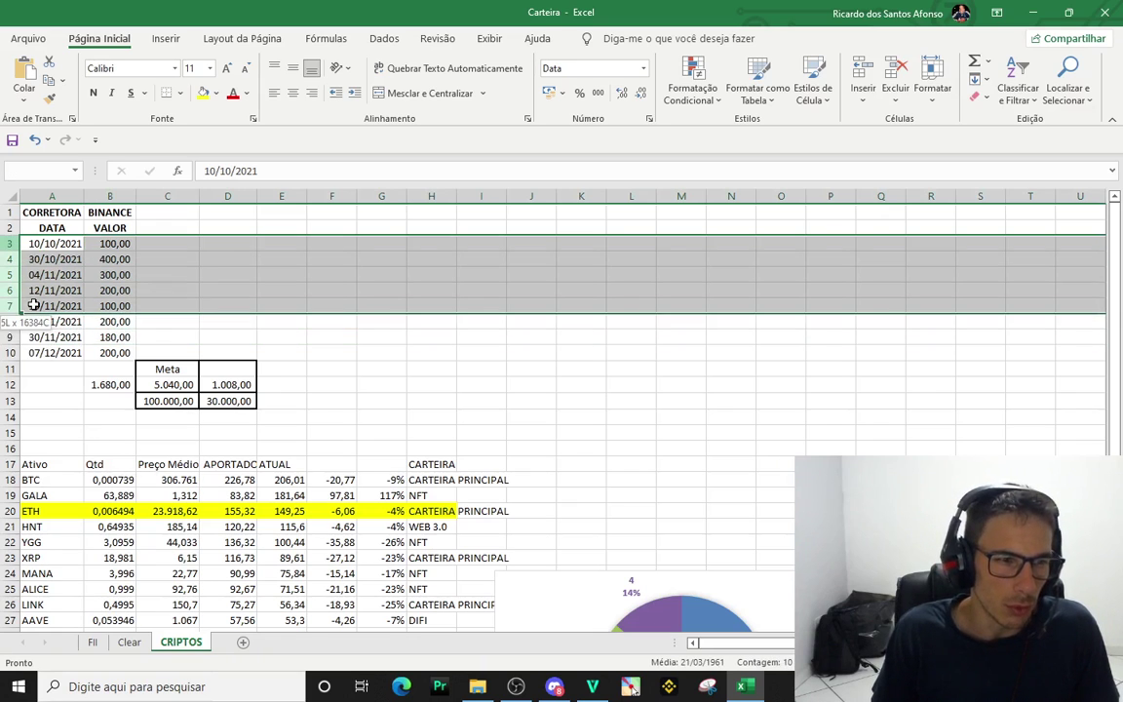
right_click(68, 277)
click(122, 532)
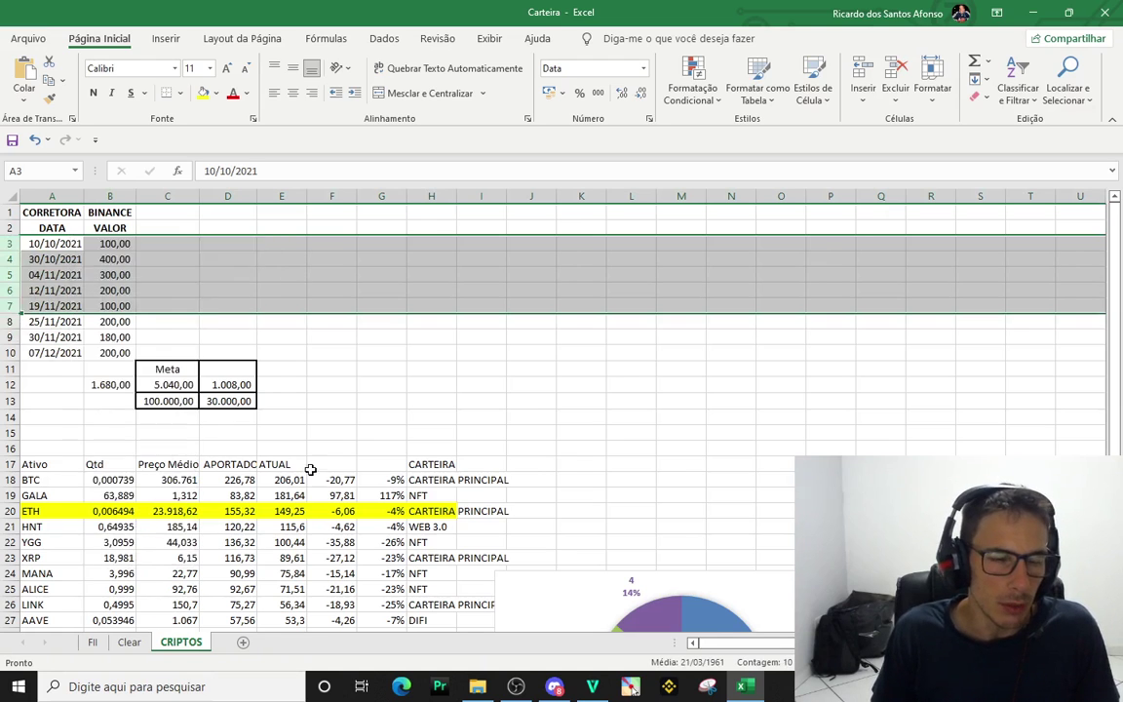
click(443, 325)
Examine the invested total in B12 and the subtotal of the portfolio categories in B42
click(110, 306)
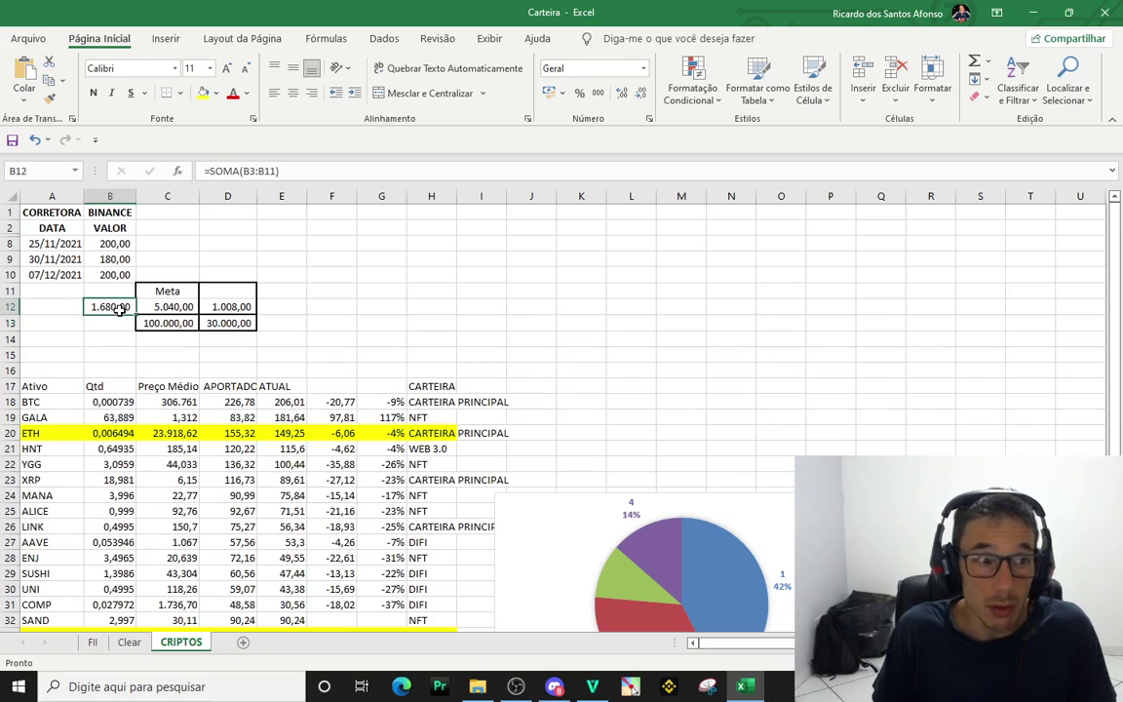
scroll(115, 310, down, 8)
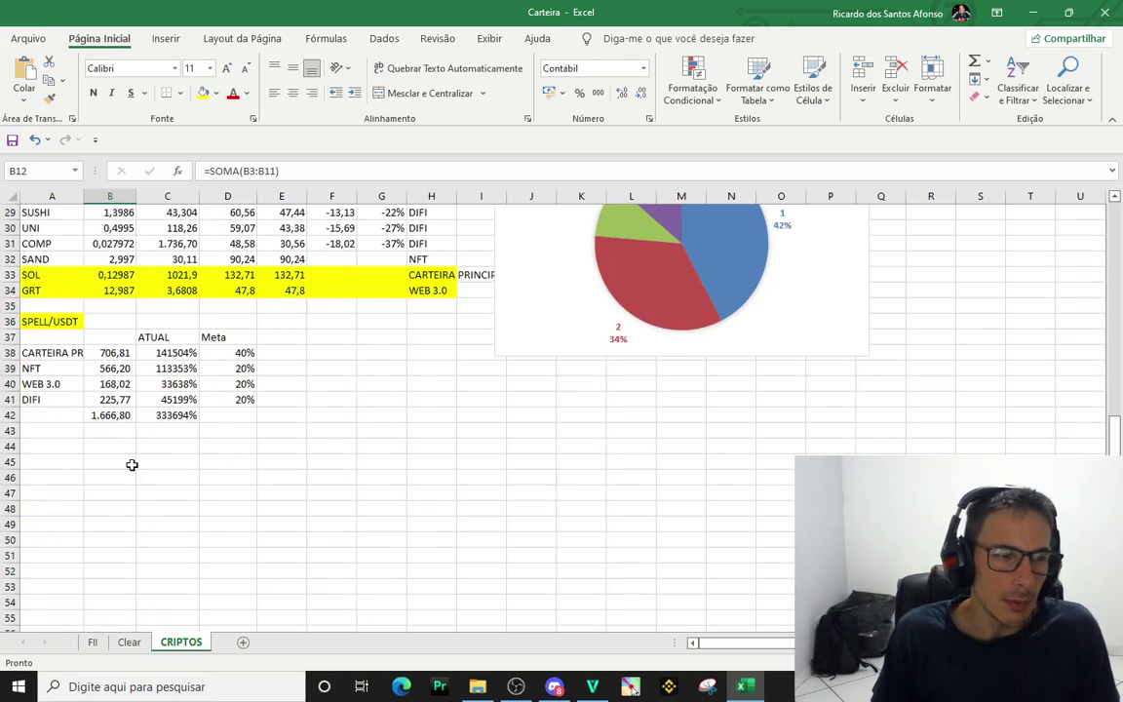
click(112, 415)
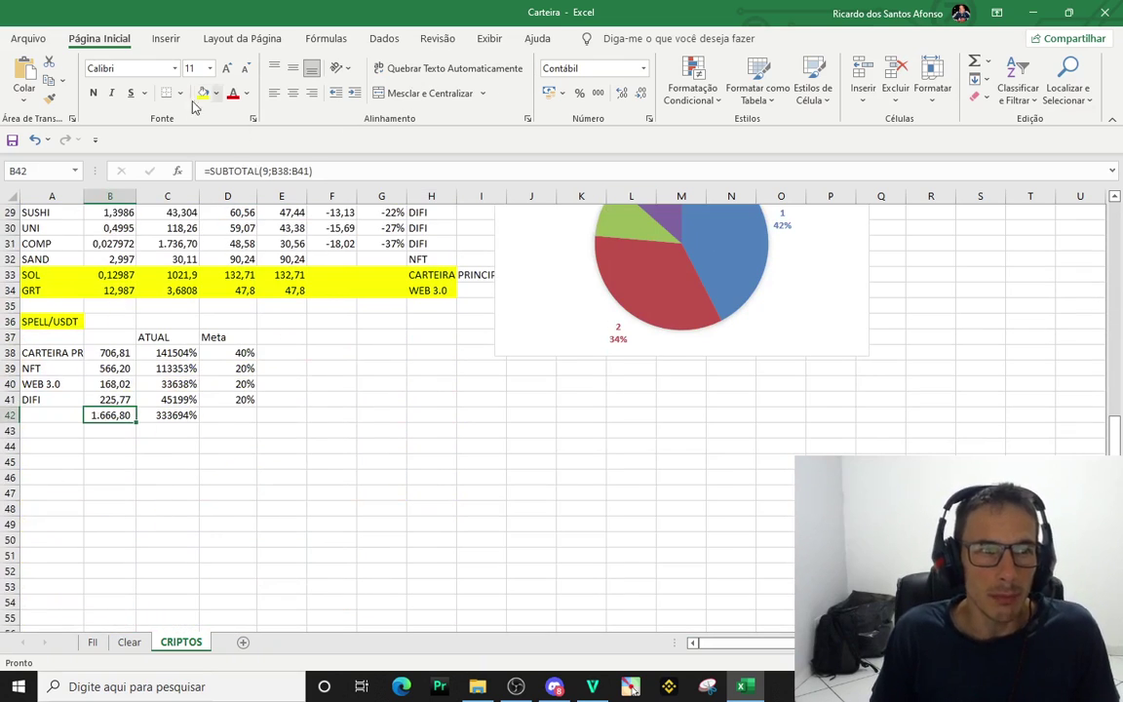
click(298, 509)
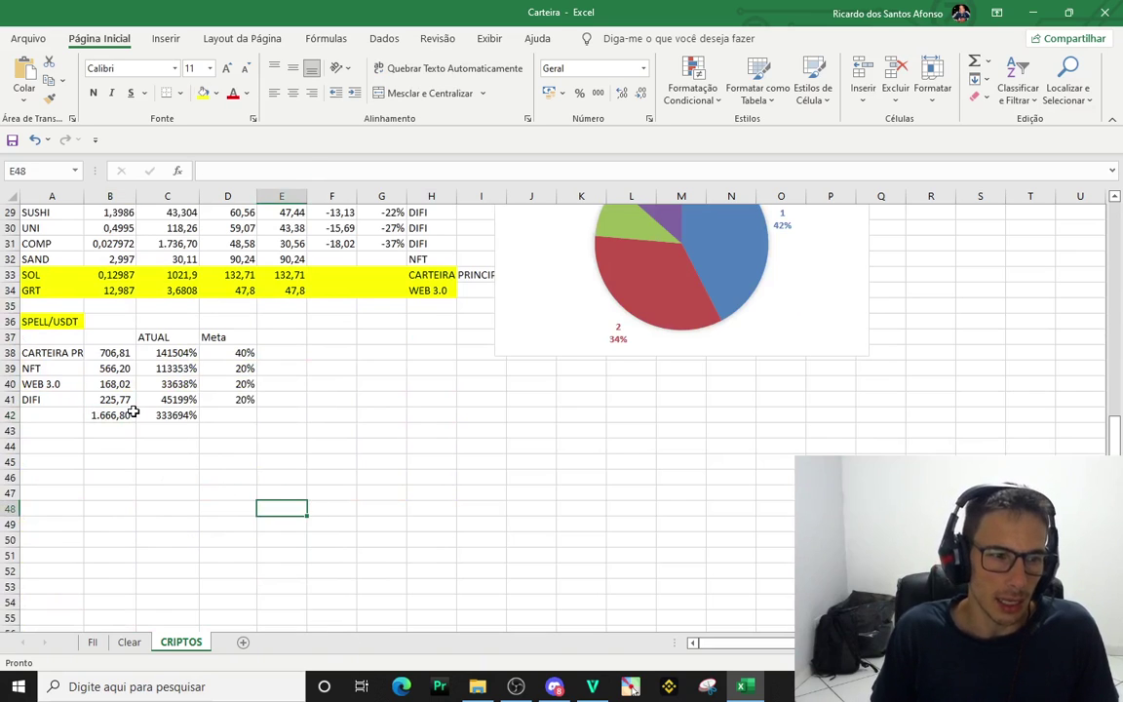
click(101, 415)
click(208, 69)
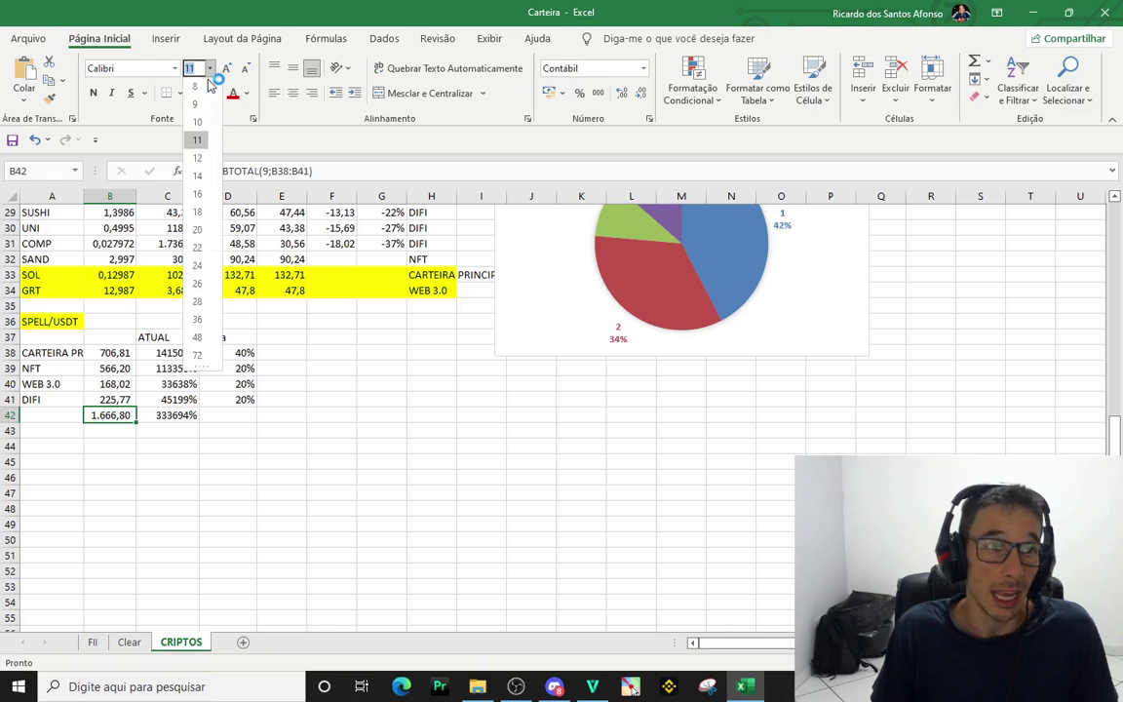
click(334, 411)
click(142, 480)
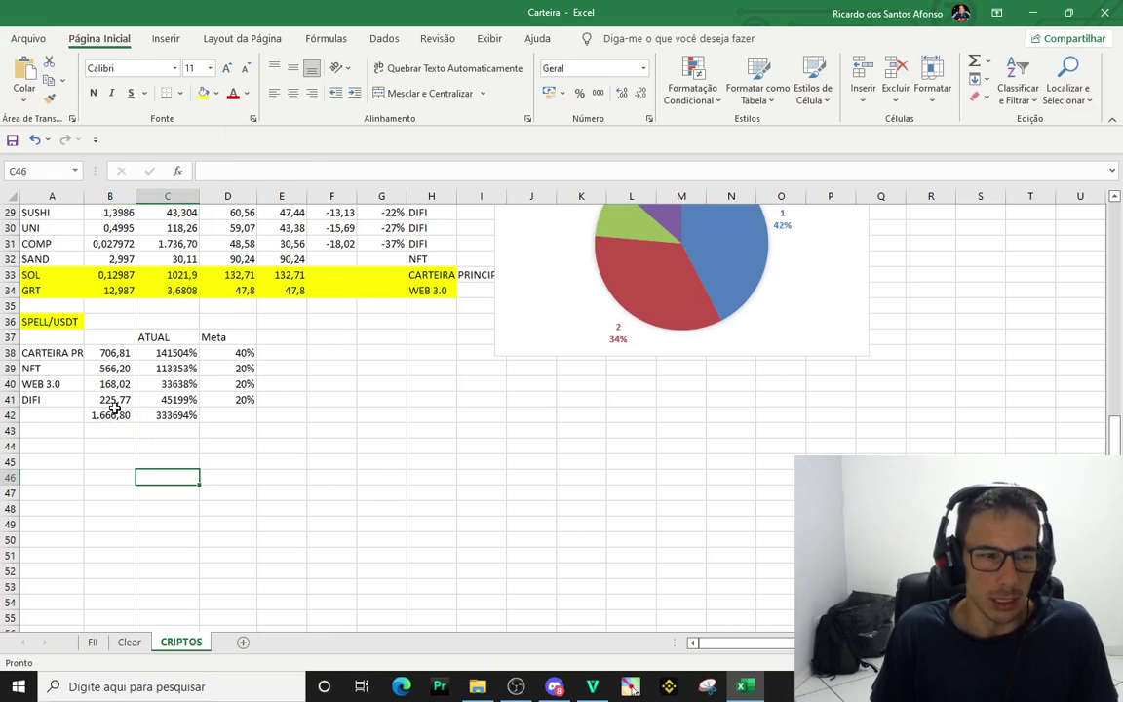
click(110, 416)
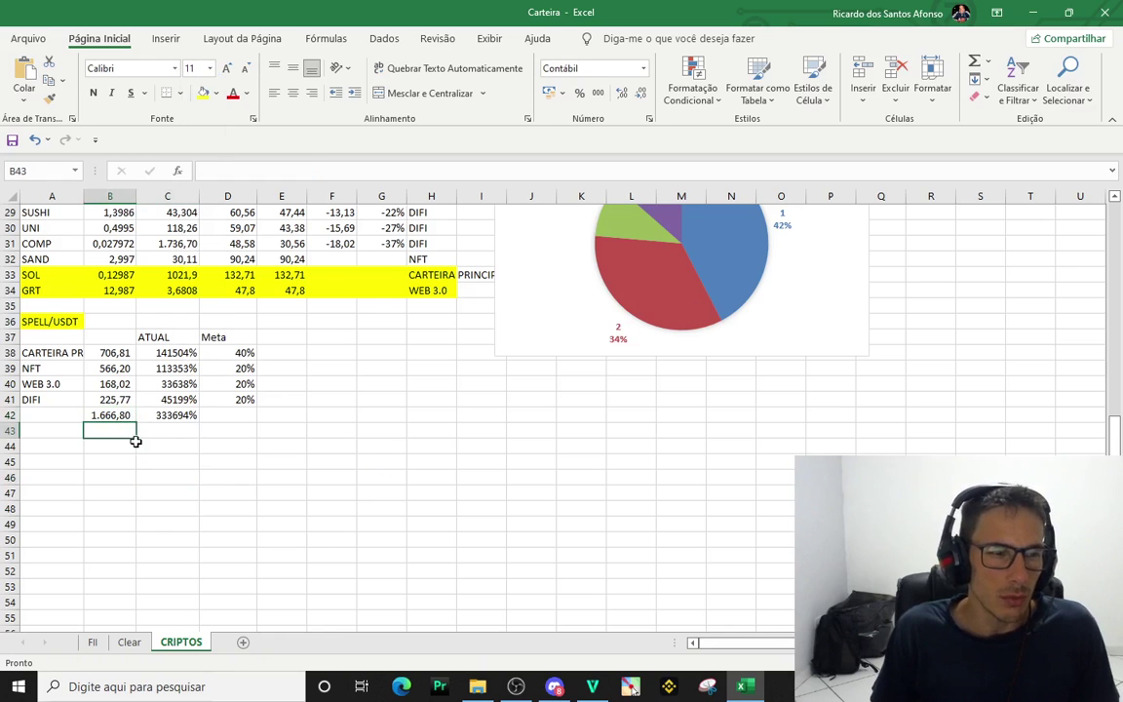
Compare the contributed total under VALOR in B12 with the current portfolio value in B42
scroll(127, 429, up, 7)
click(110, 292)
scroll(139, 417, down, 5)
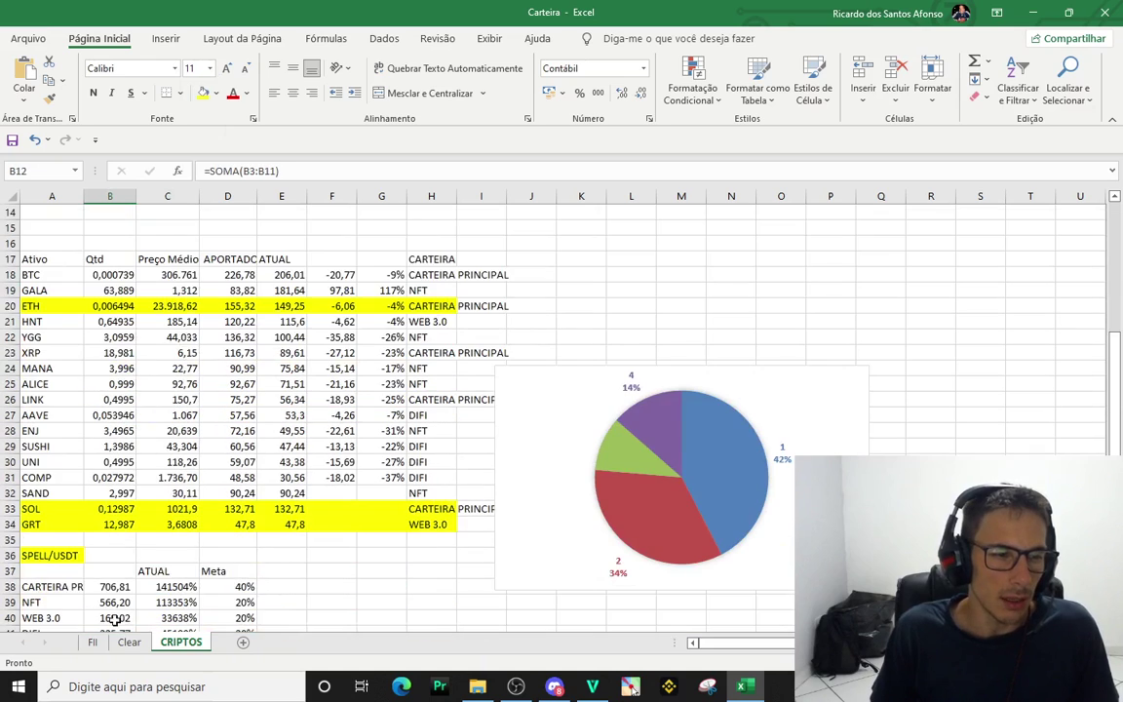
click(110, 508)
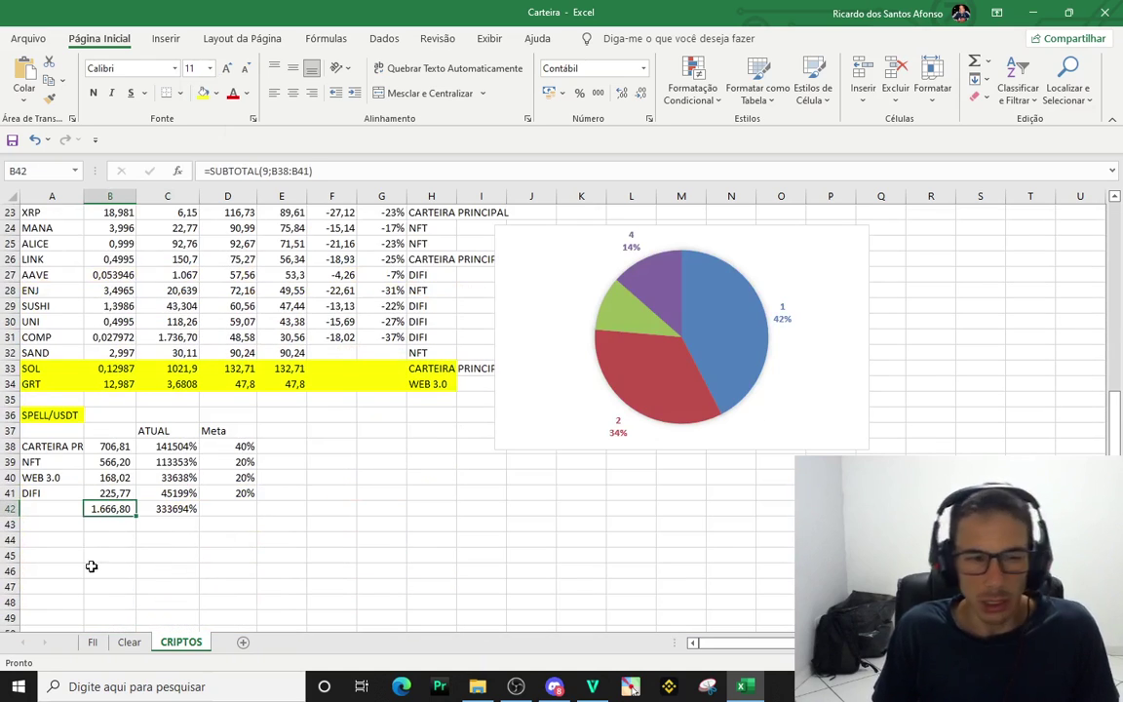
scroll(145, 517, down, 2)
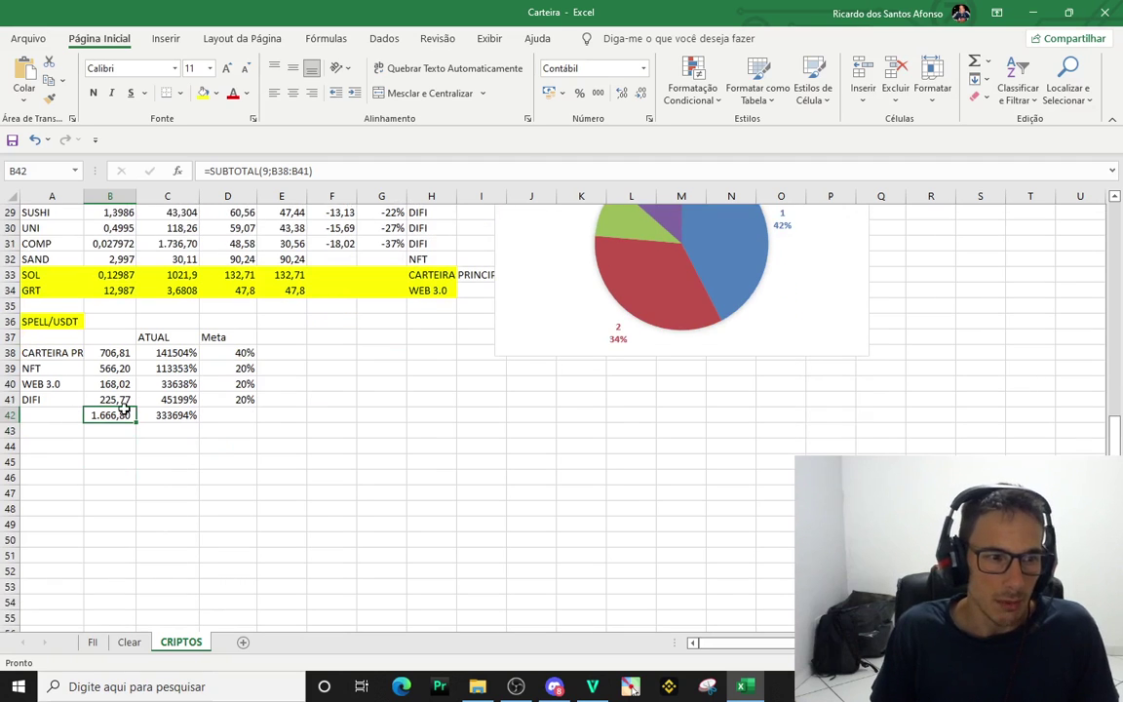
click(110, 430)
scroll(116, 402, up, 8)
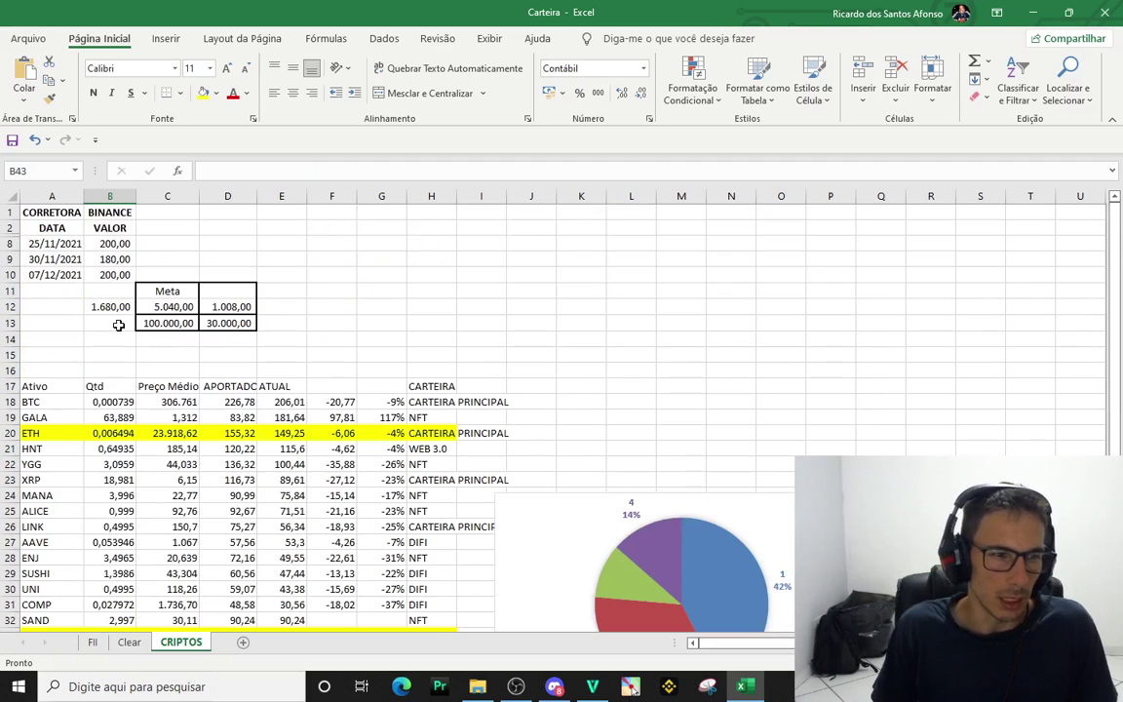
scroll(123, 403, down, 8)
click(117, 400)
click(118, 415)
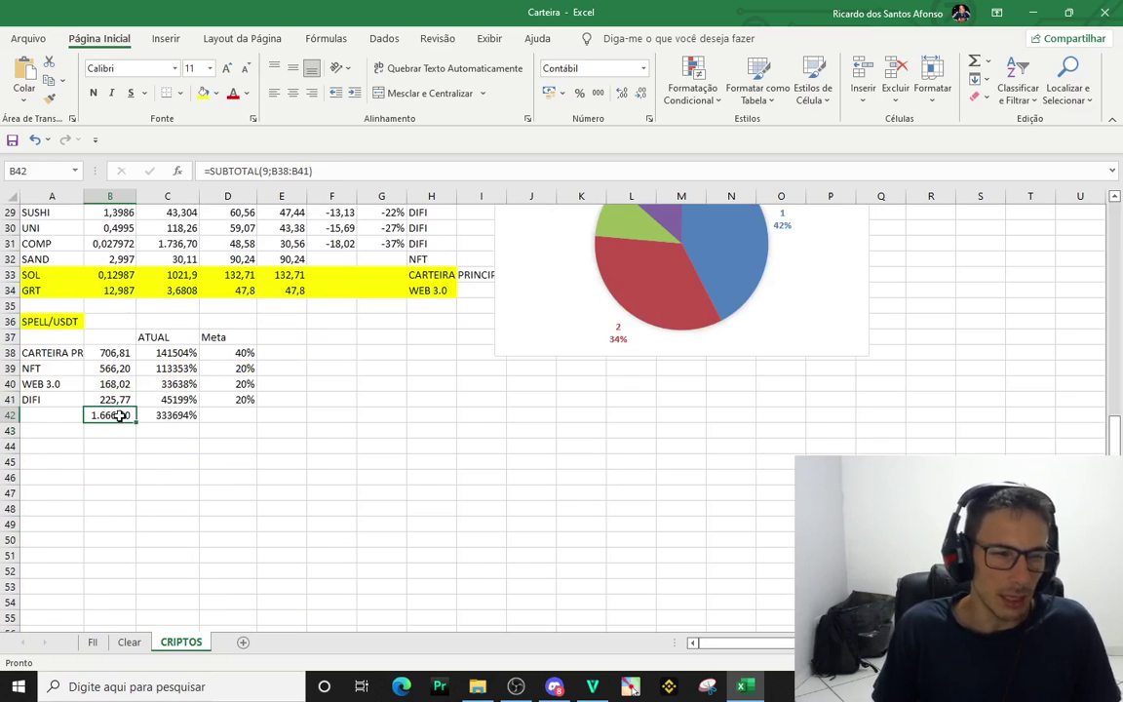
click(221, 433)
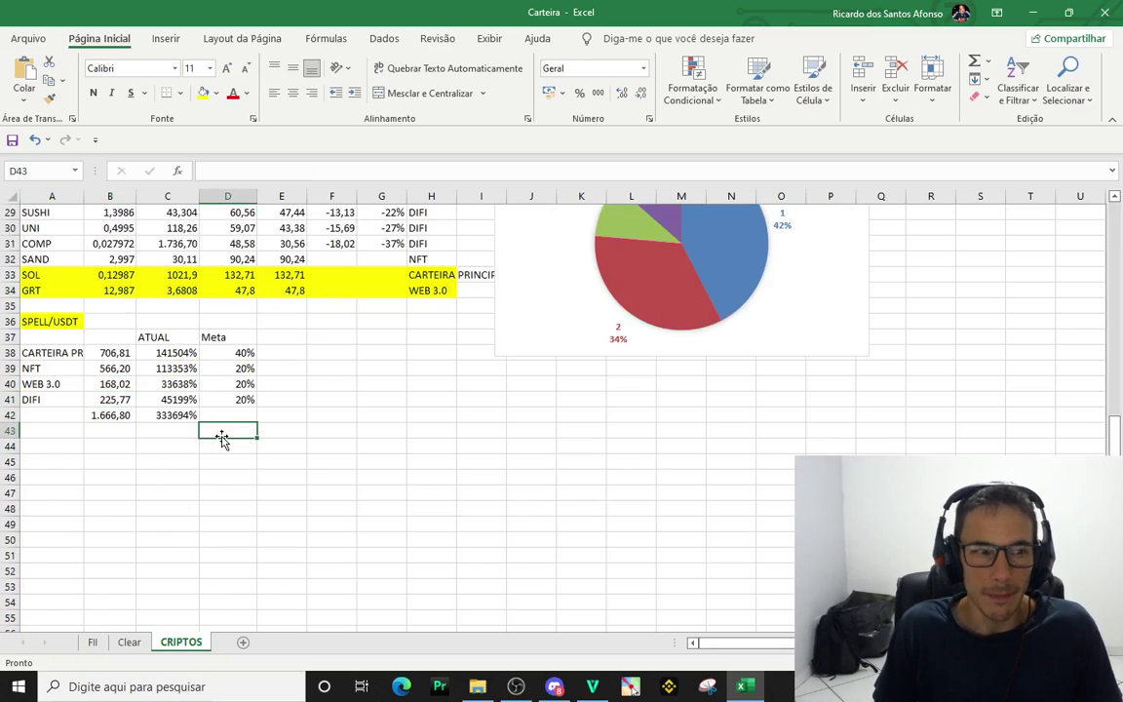
Review the asset table with its CARTEIRA categories, the ATUAL and Meta allocation summary, and the pie chart
scroll(234, 458, up, 5)
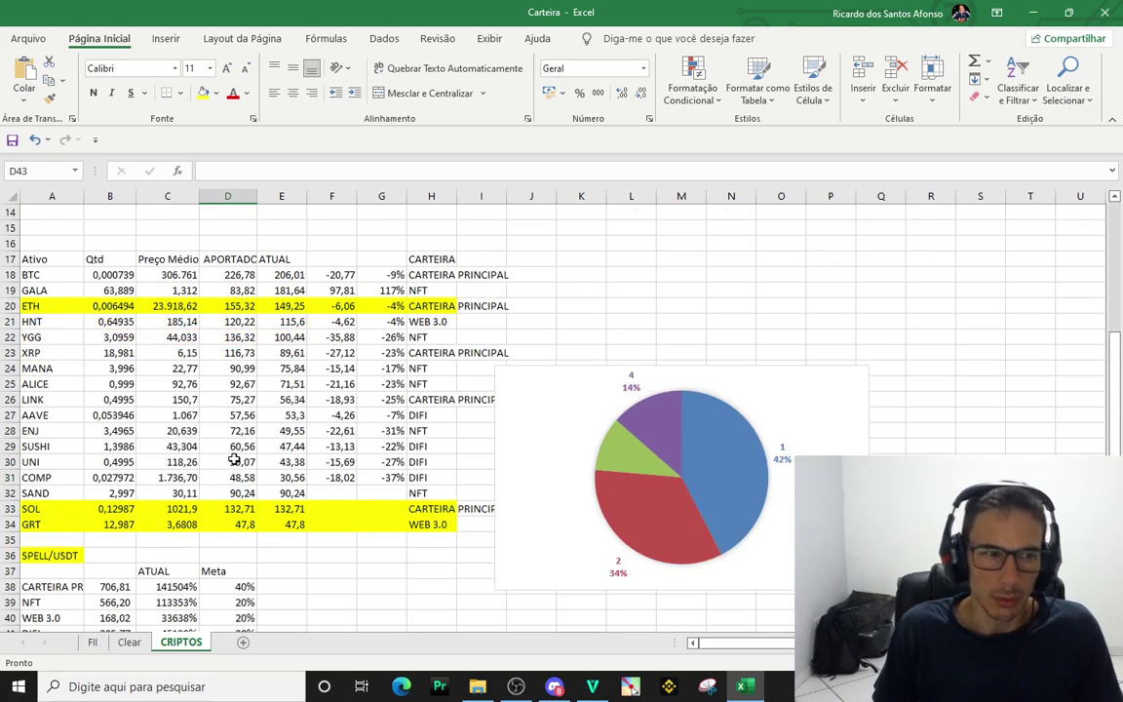
scroll(234, 458, down, 3)
scroll(234, 458, up, 6)
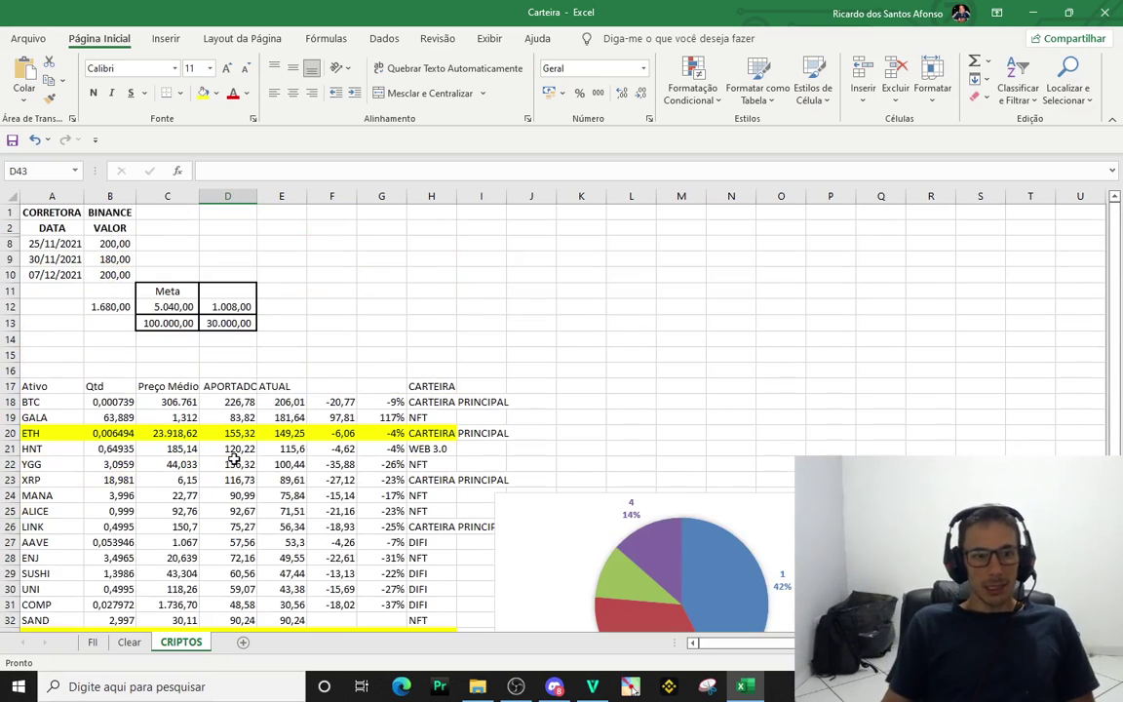
scroll(233, 460, down, 4)
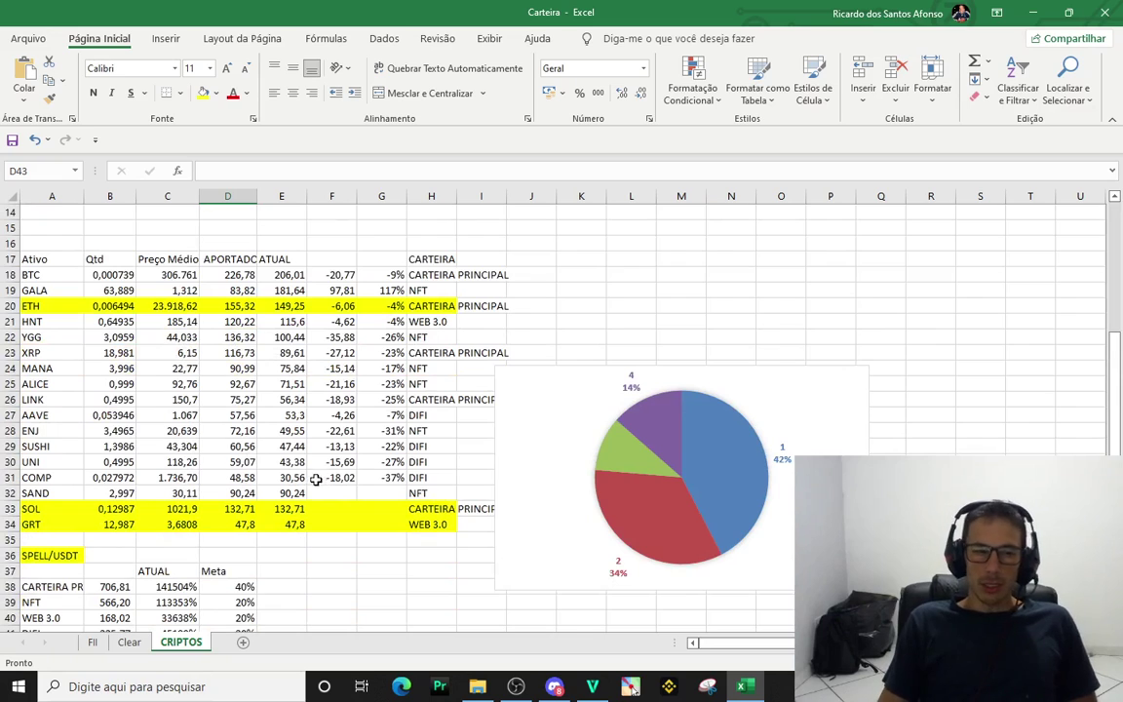
scroll(315, 479, down, 1)
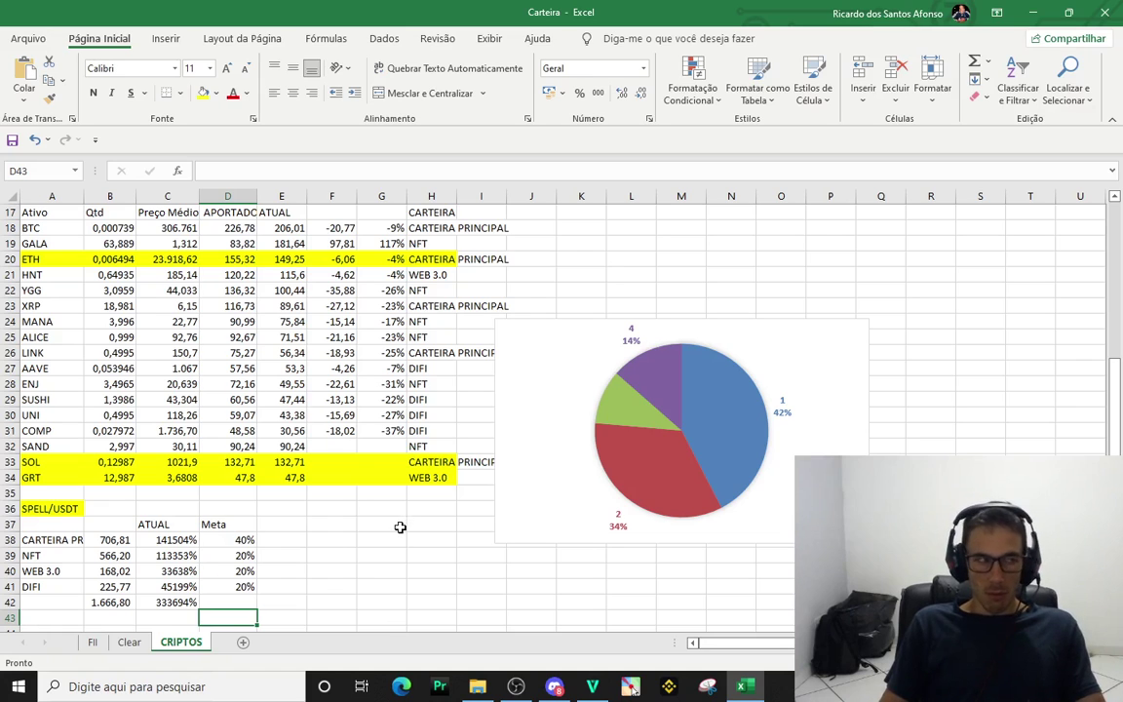
click(434, 446)
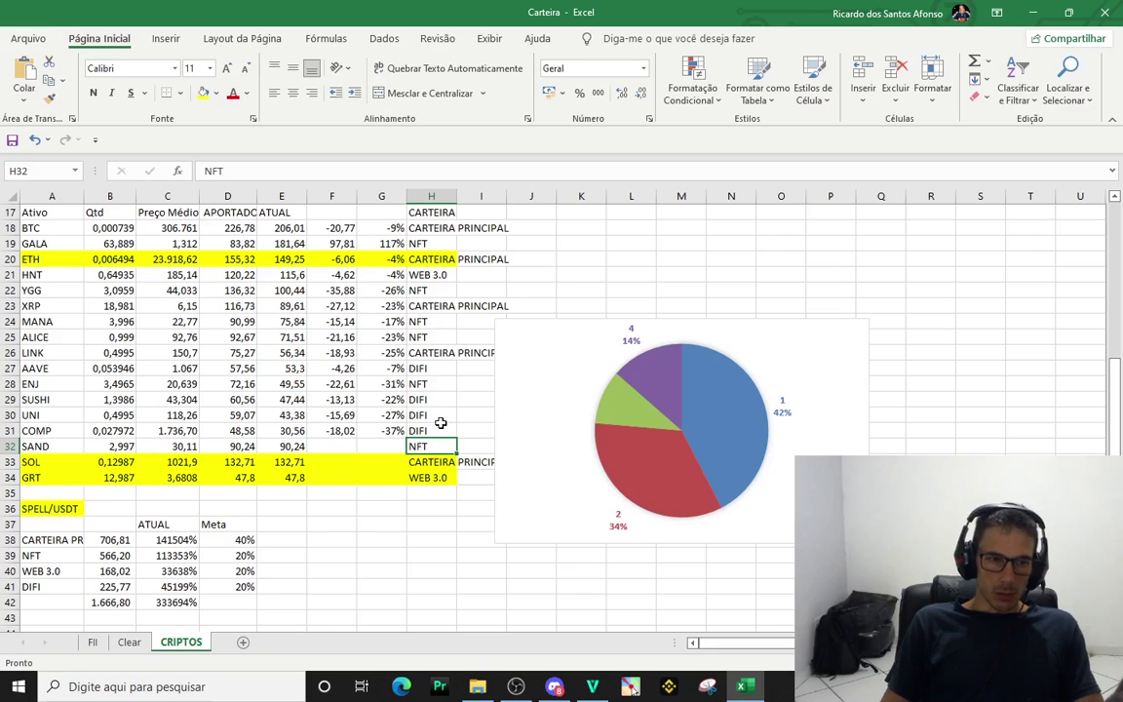
click(441, 431)
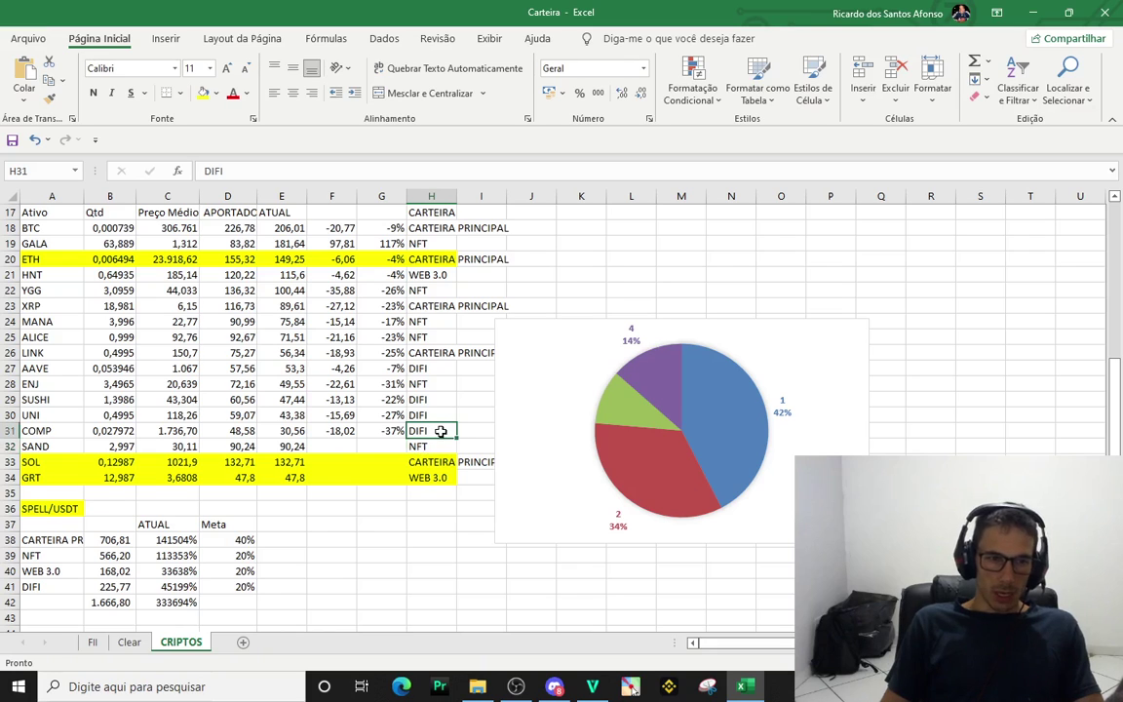
click(389, 581)
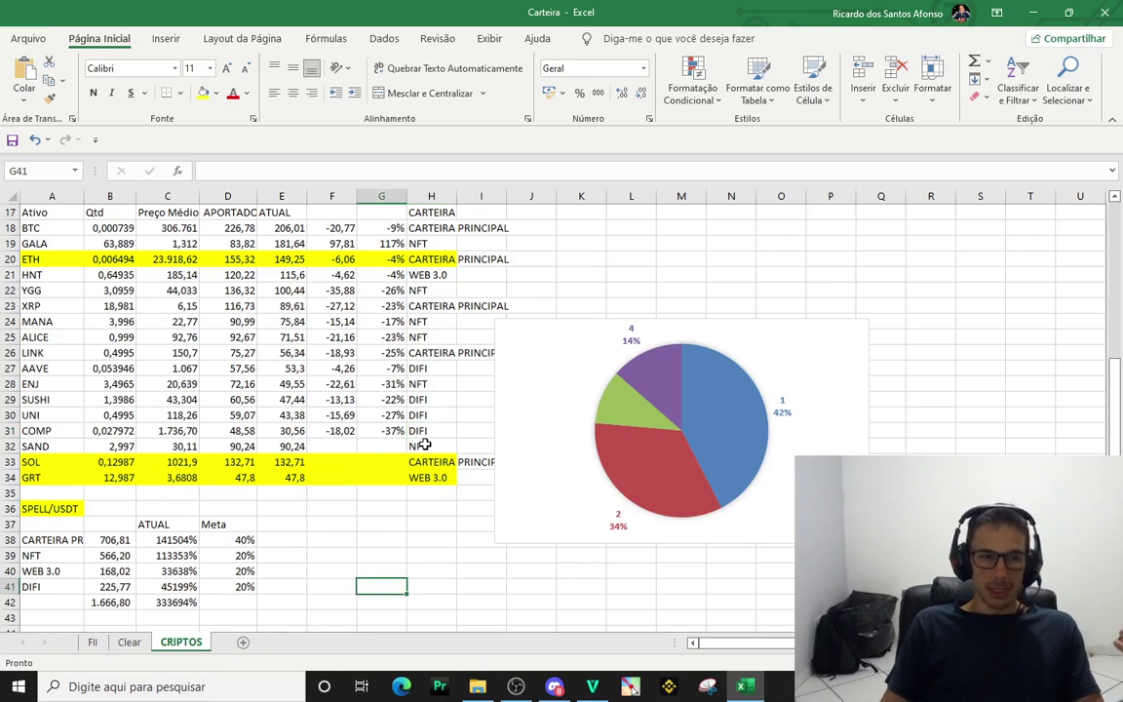
key(ctrl+z)
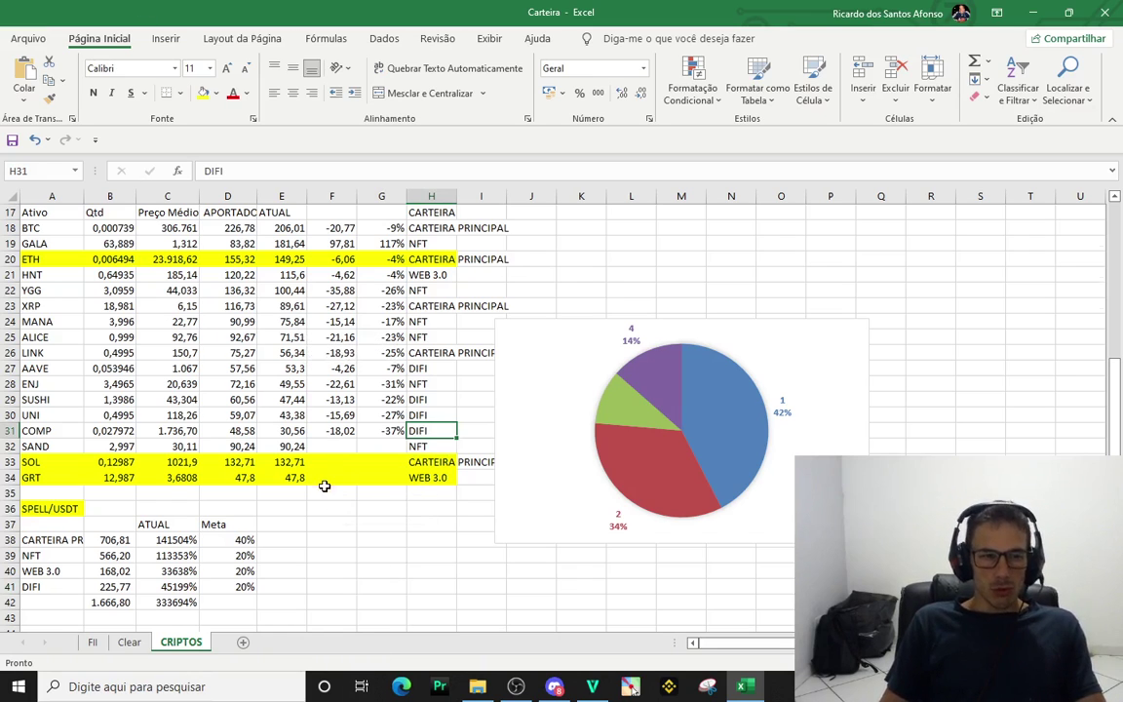
scroll(322, 482, down, 4)
scroll(329, 481, up, 3)
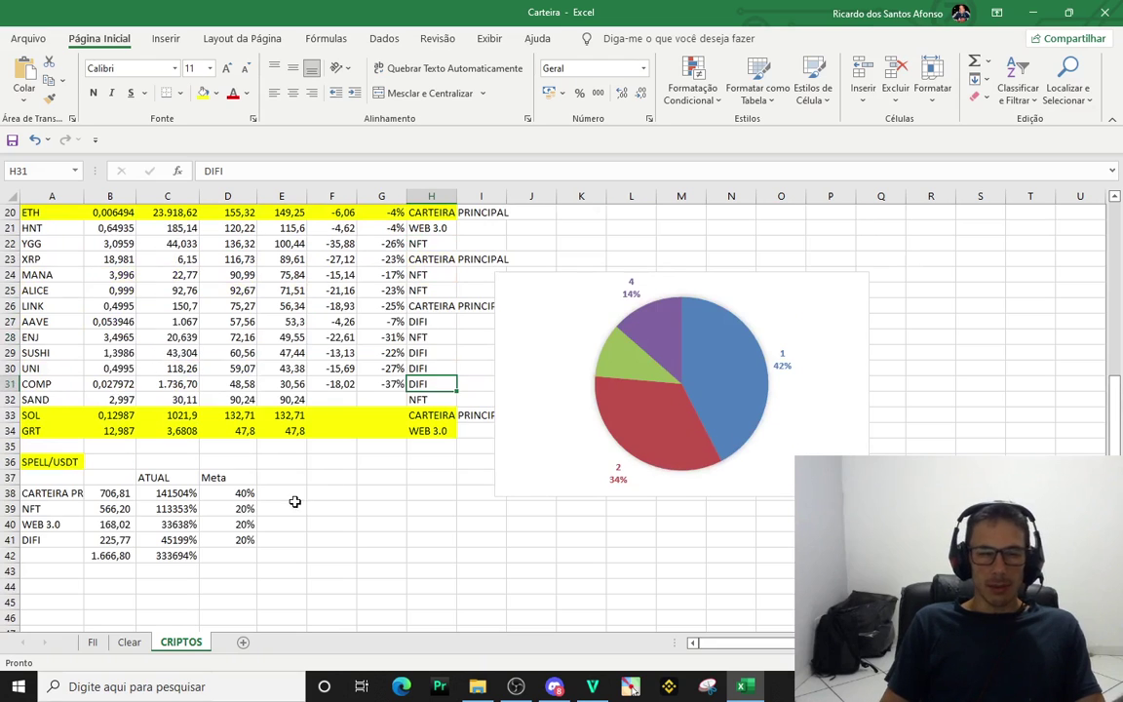
click(543, 313)
scroll(346, 522, down, 6)
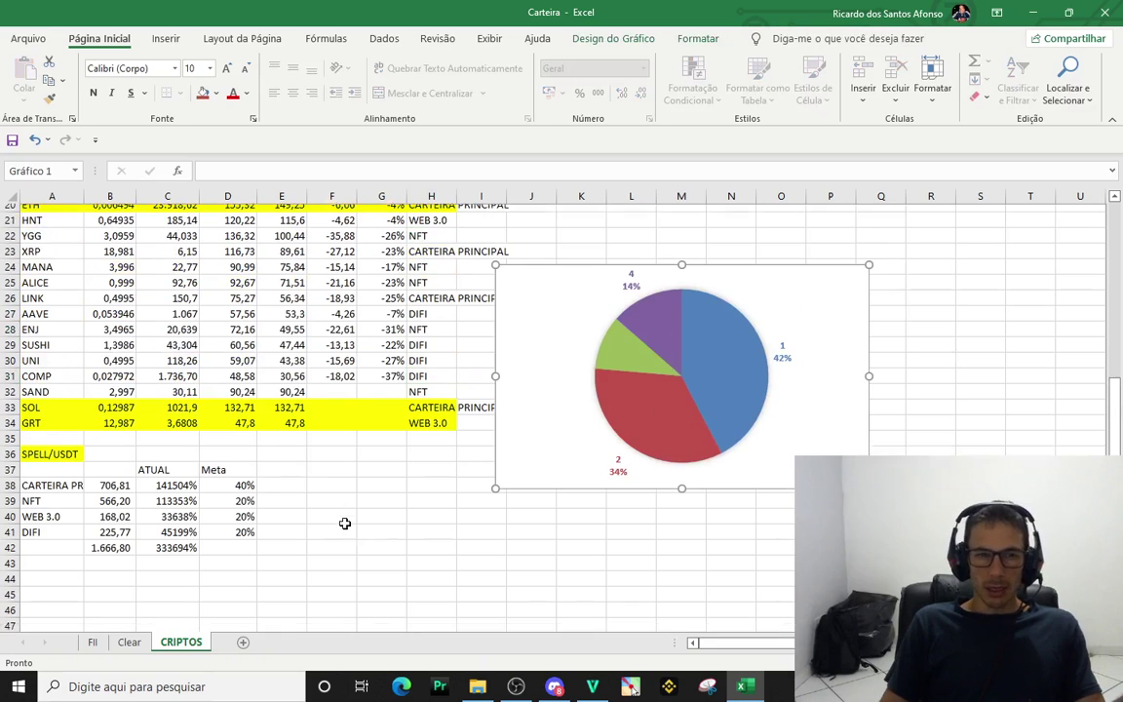
scroll(329, 561, up, 4)
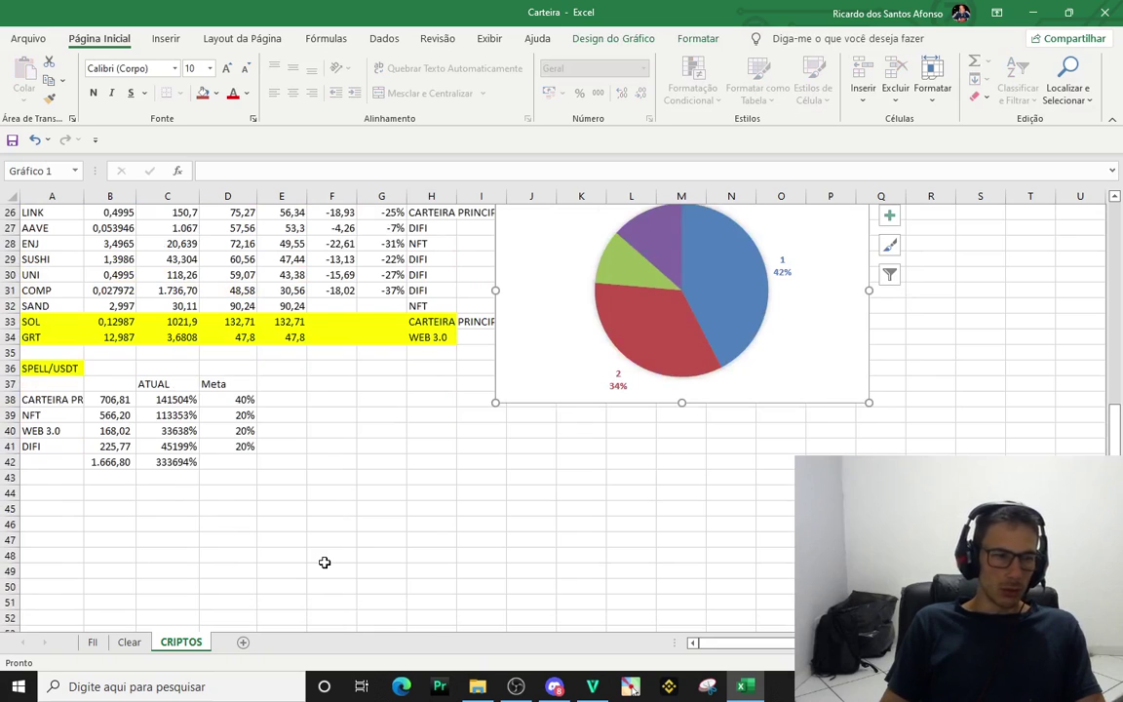
scroll(325, 563, up, 1)
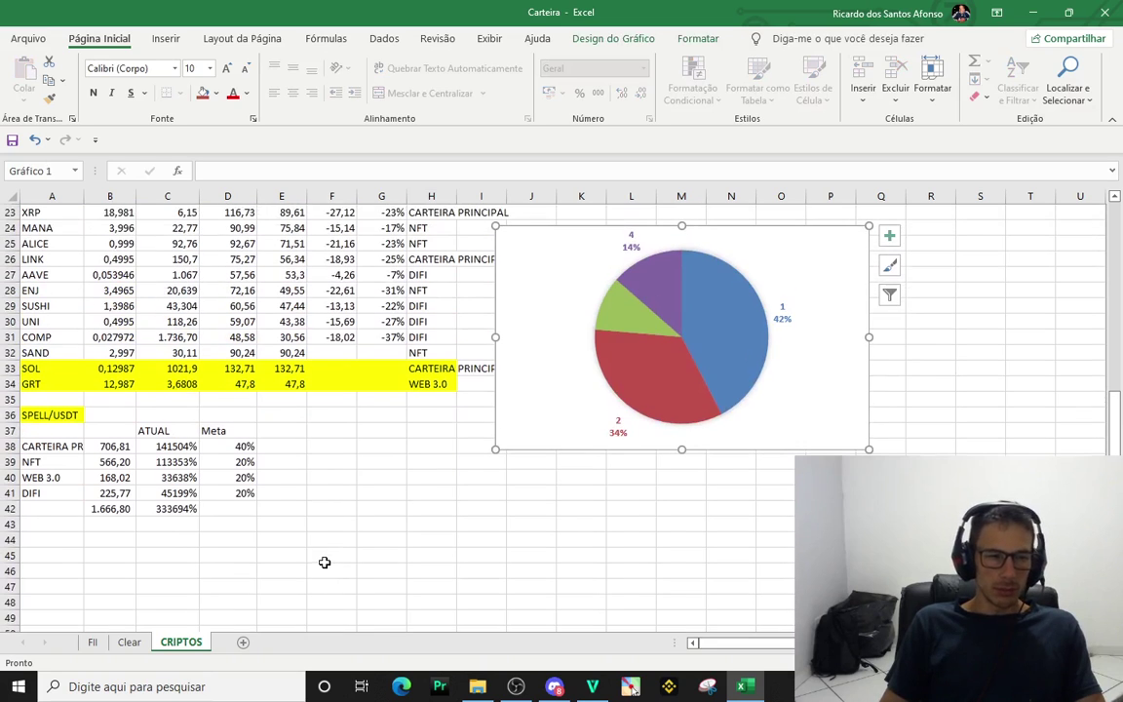
Correct the CARTEIRA PRINCIPAL percentage formula in C38 to =B38/$B$42 so it divides by the category total
click(181, 447)
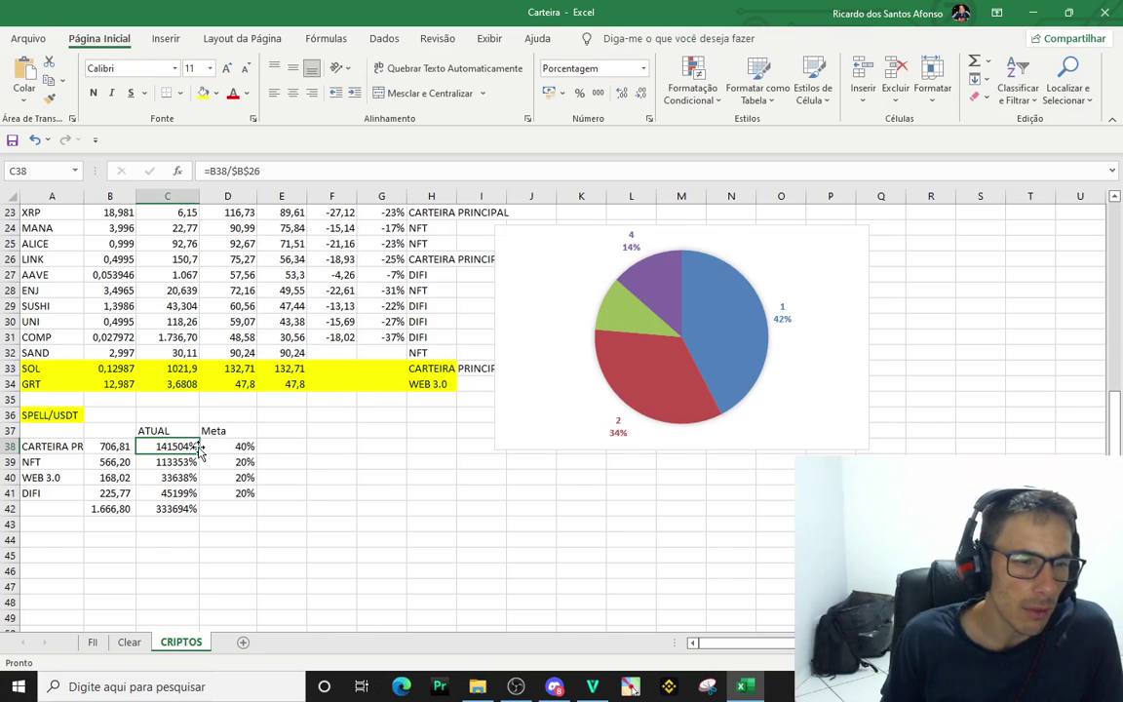
click(212, 446)
click(178, 448)
drag(178, 451, 173, 518)
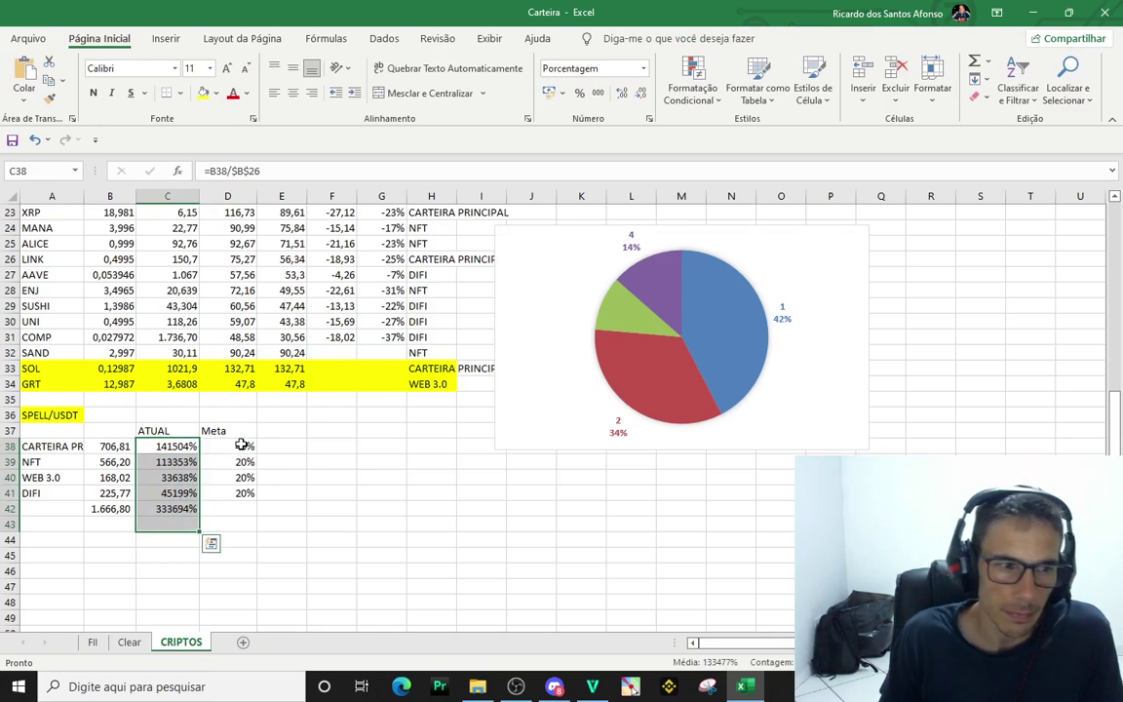
click(242, 449)
click(180, 446)
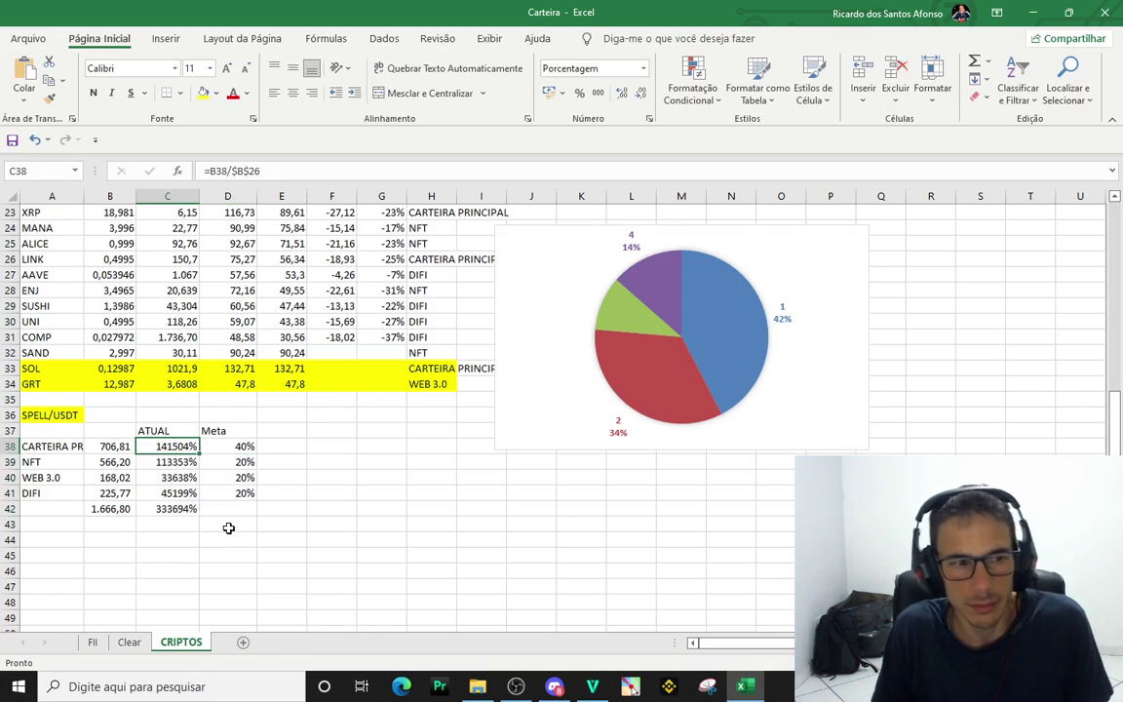
key(F2)
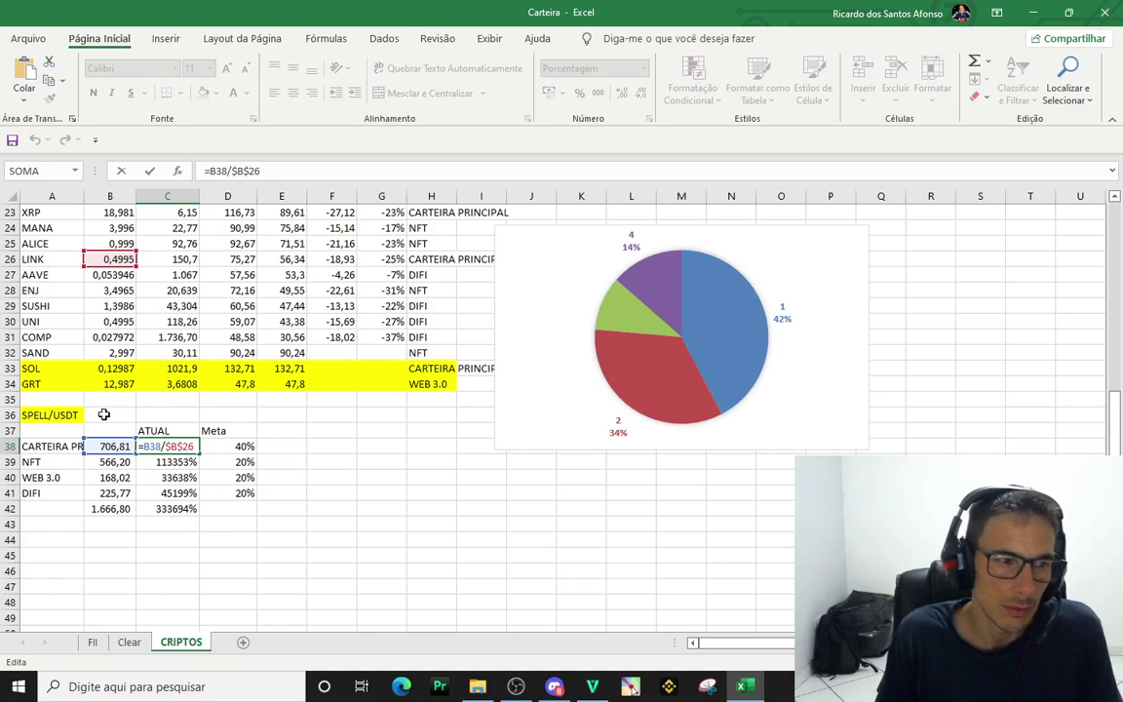
drag(121, 252, 125, 509)
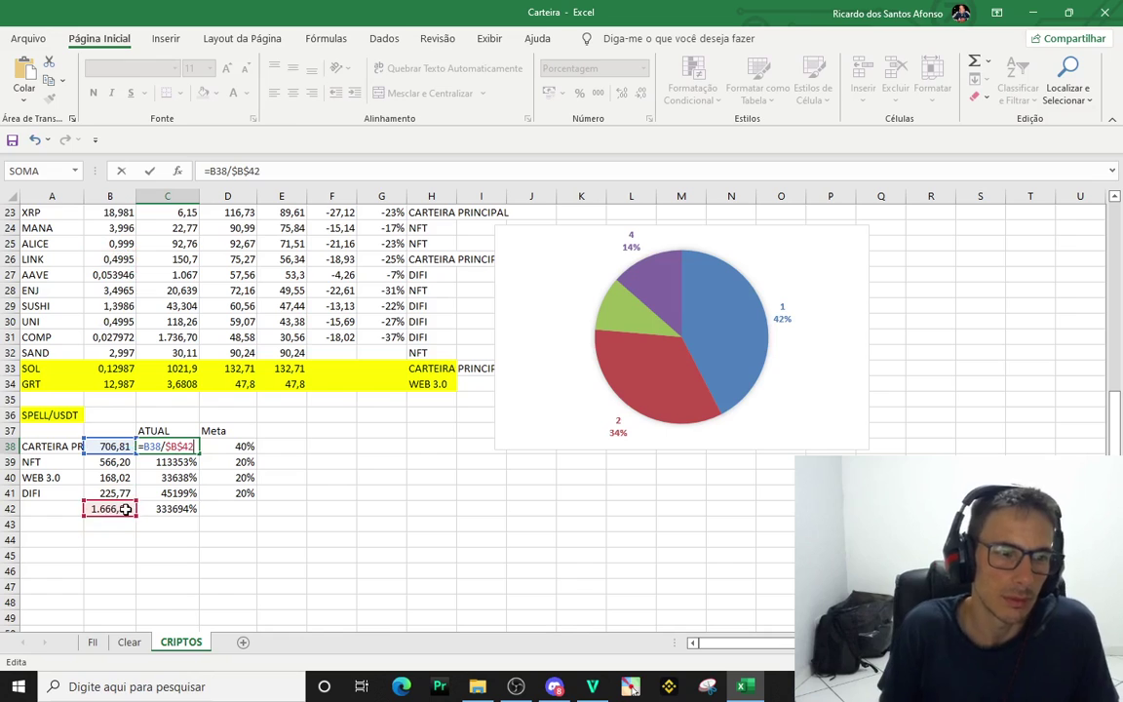
key(Return)
key(Up)
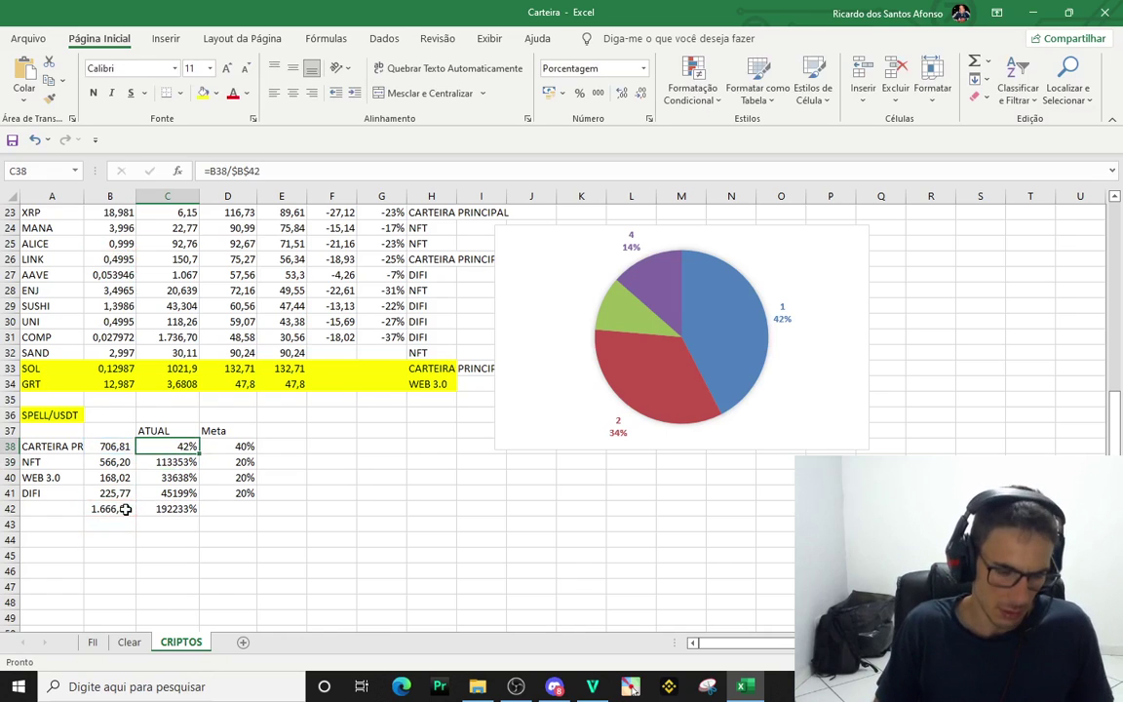
Copy the corrected C38 formula into C39:C41 for the NFT, WEB 3.0 and DIFI categories
key(ctrl+c)
key(Down)
key(shift+Down)
key(shift+Down)
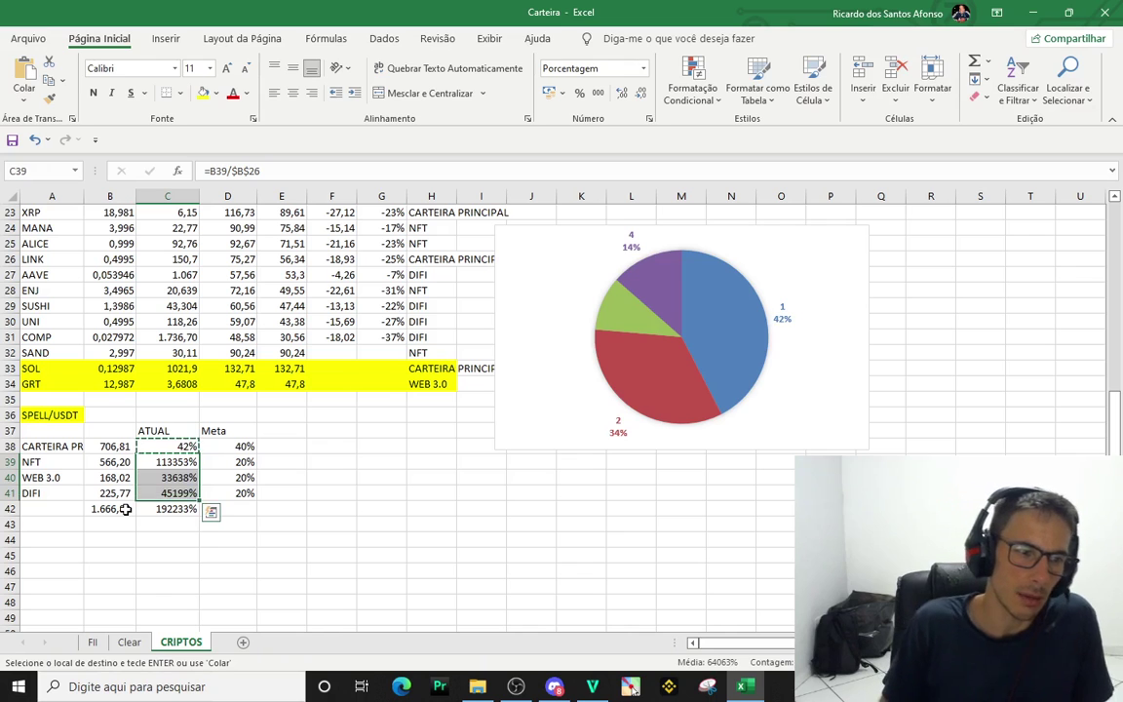
key(Return)
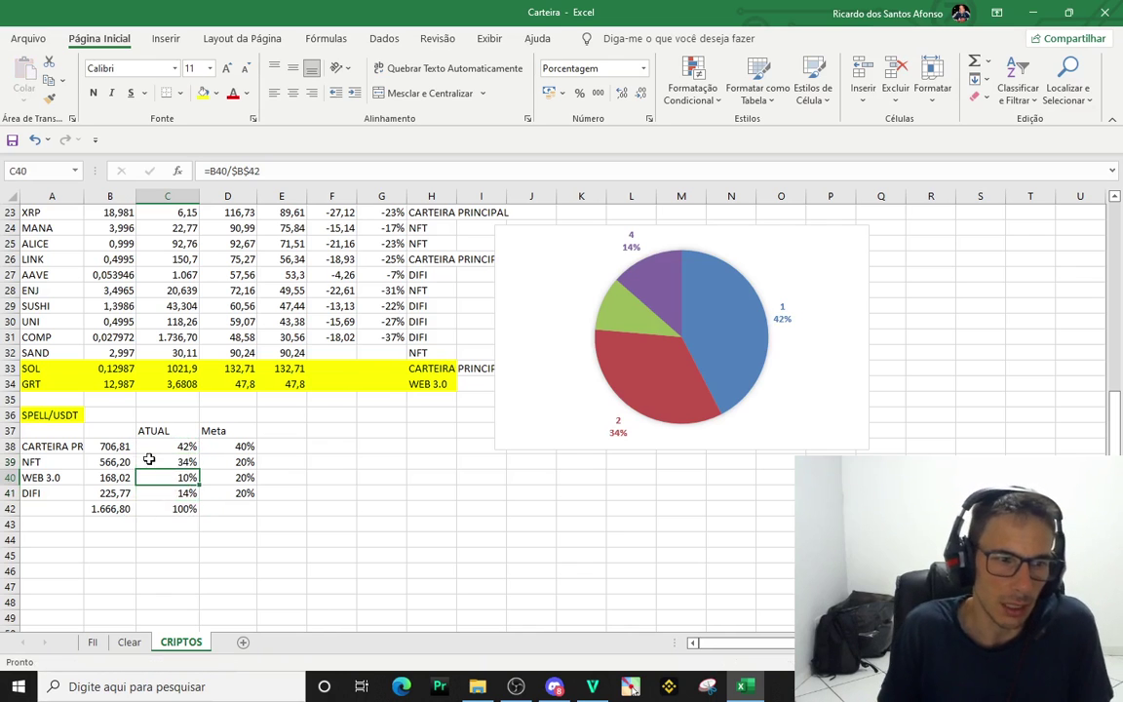
click(156, 450)
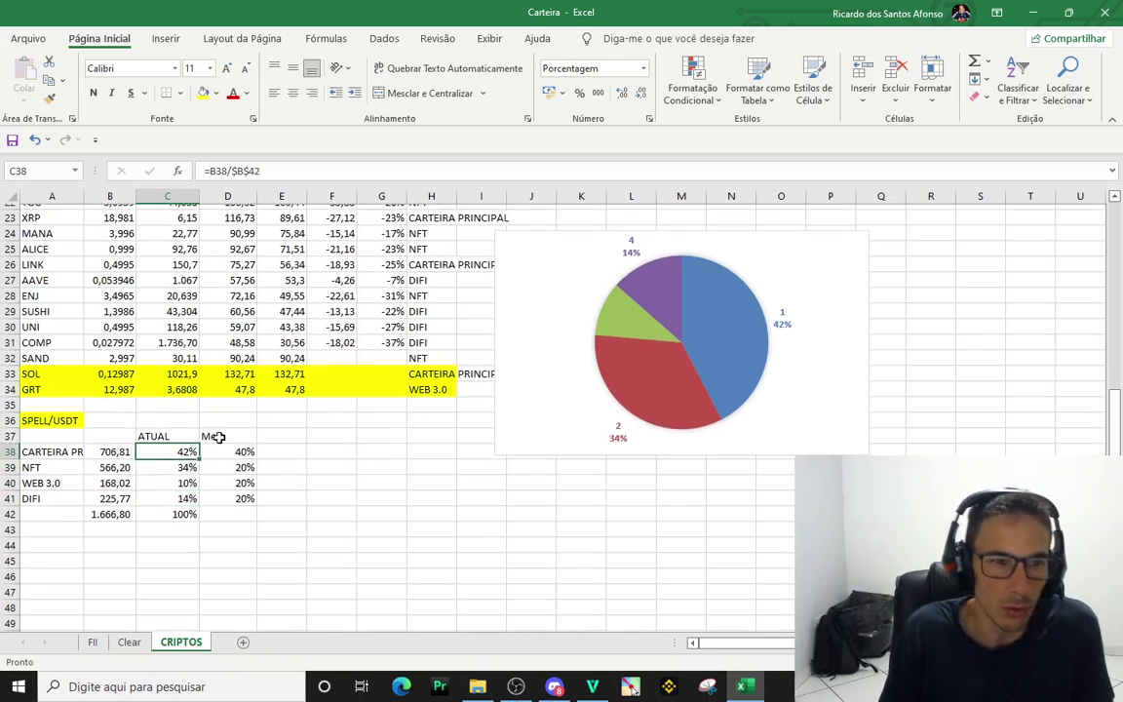
Shade the asset names BTC, ETH, XRP, LINK and SOL light blue to mark the CARTEIRA PRINCIPAL group
scroll(219, 419, up, 5)
click(431, 370)
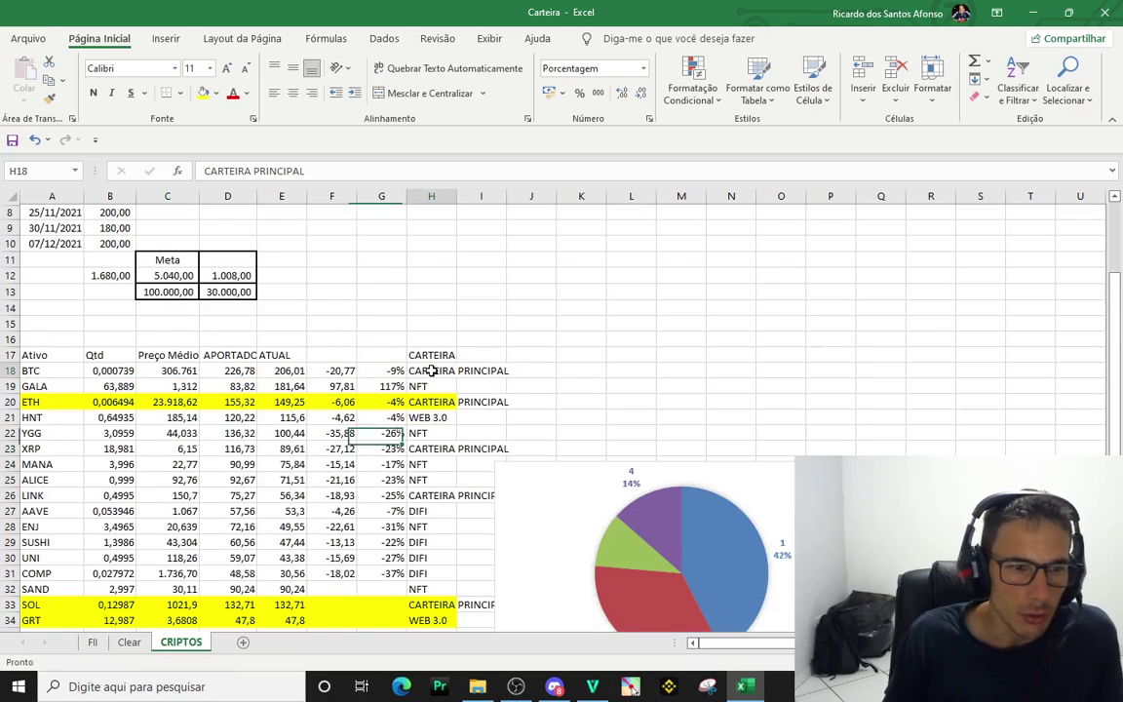
click(52, 370)
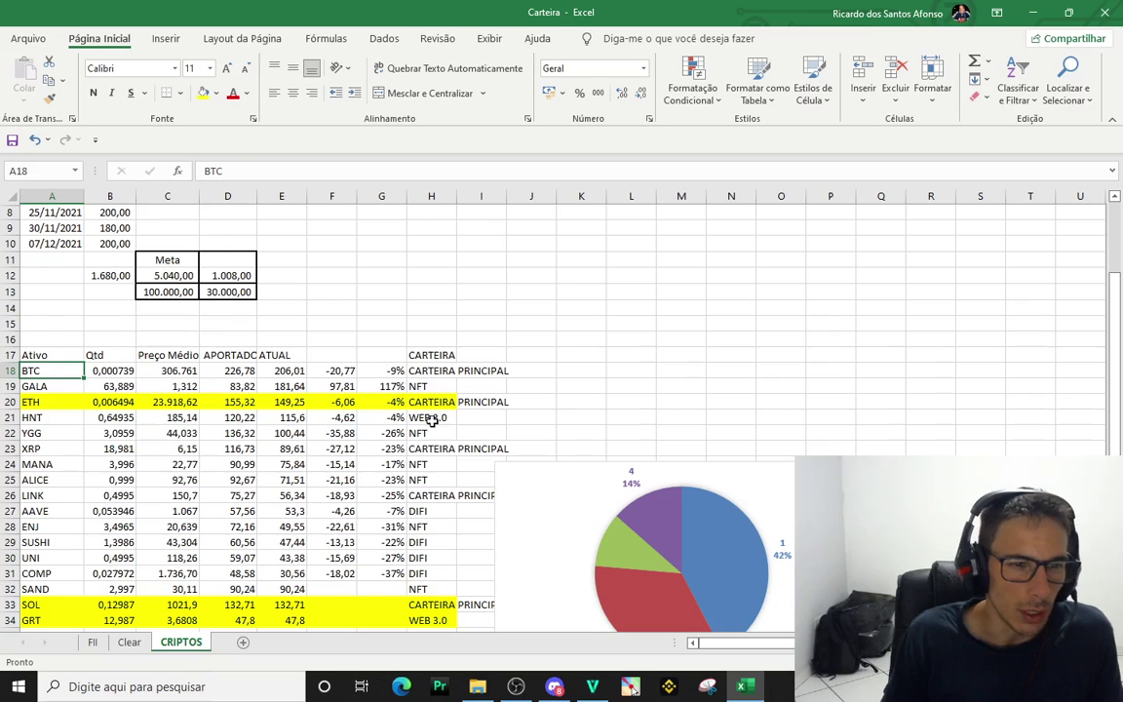
click(44, 401)
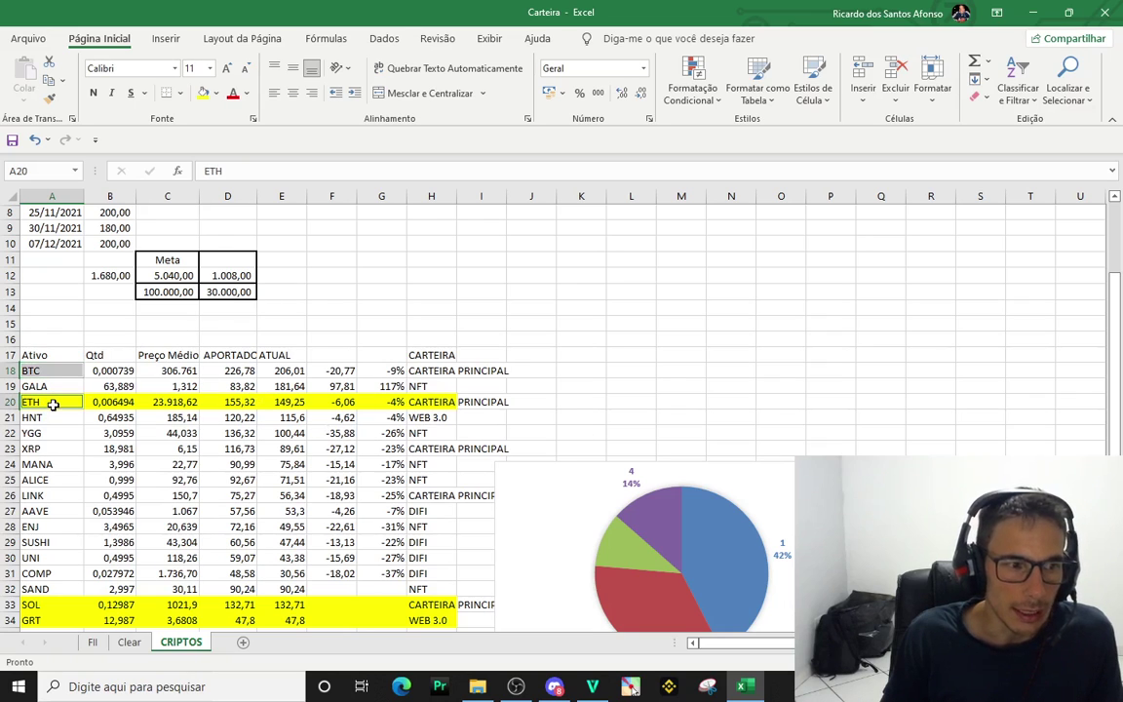
ctrl+click(39, 448)
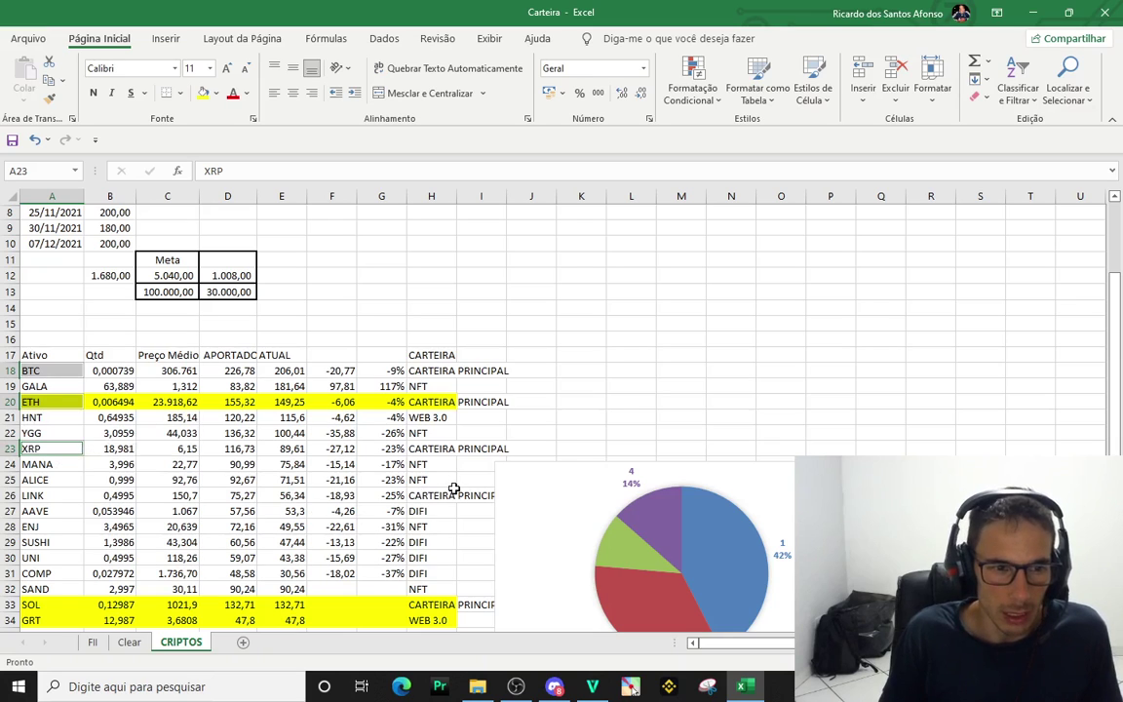
click(67, 498)
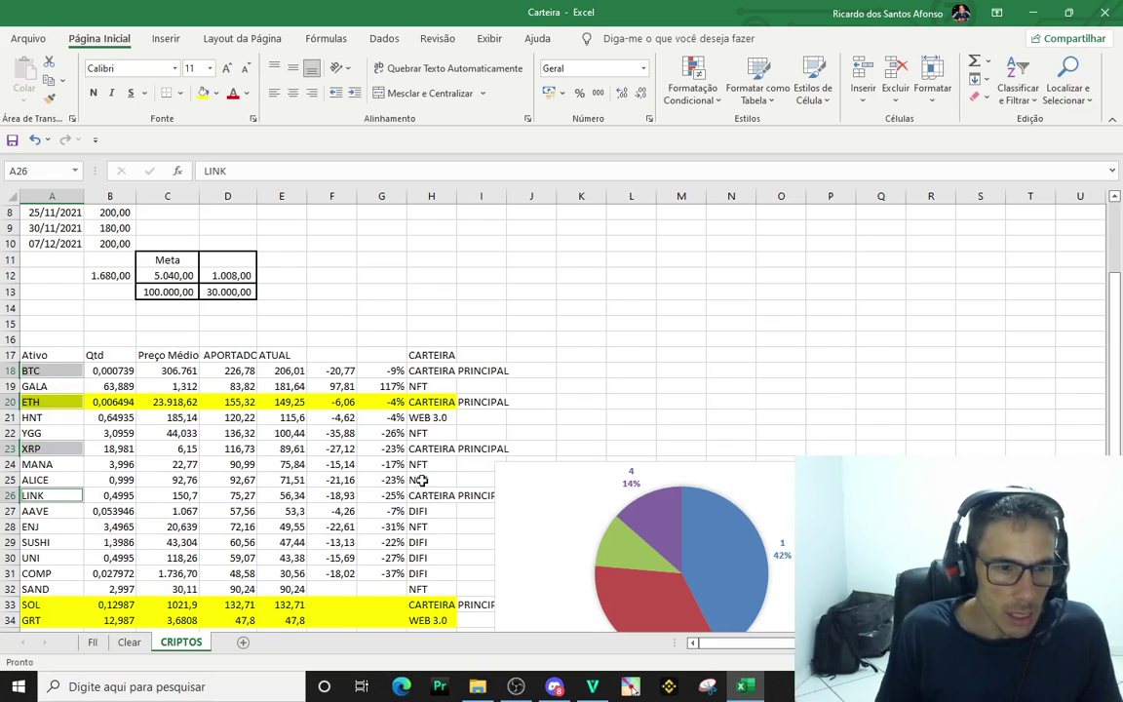
scroll(348, 538, down, 2)
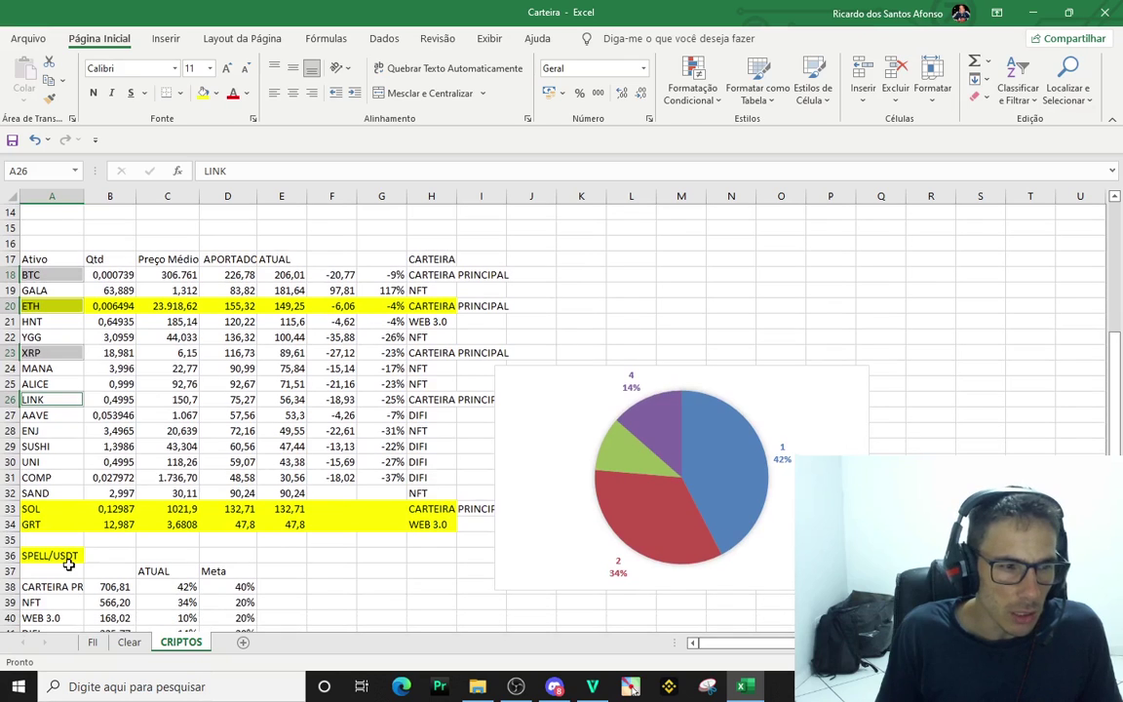
click(63, 508)
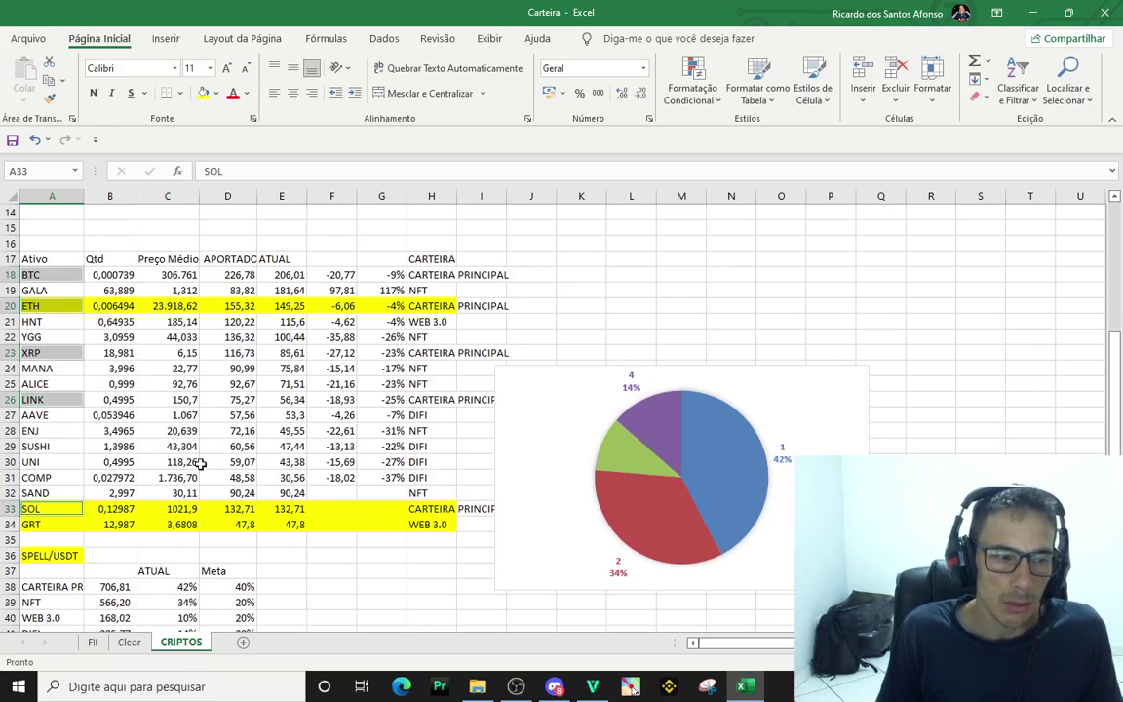
scroll(319, 588, down, 2)
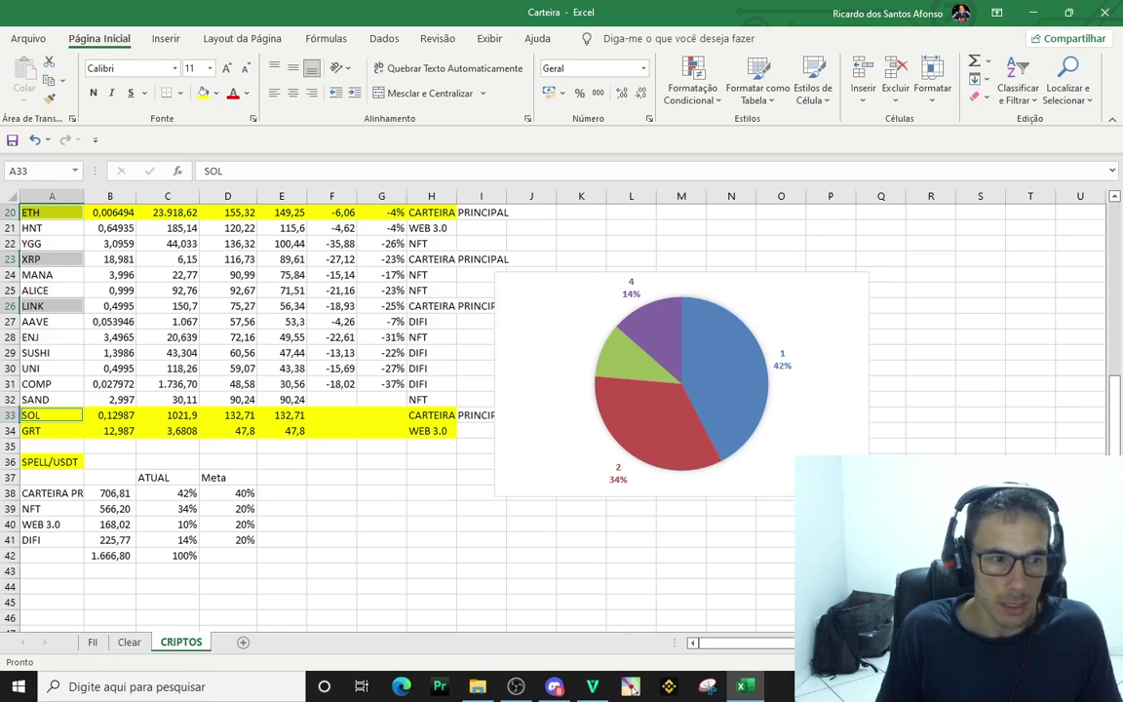
scroll(230, 373, up, 1)
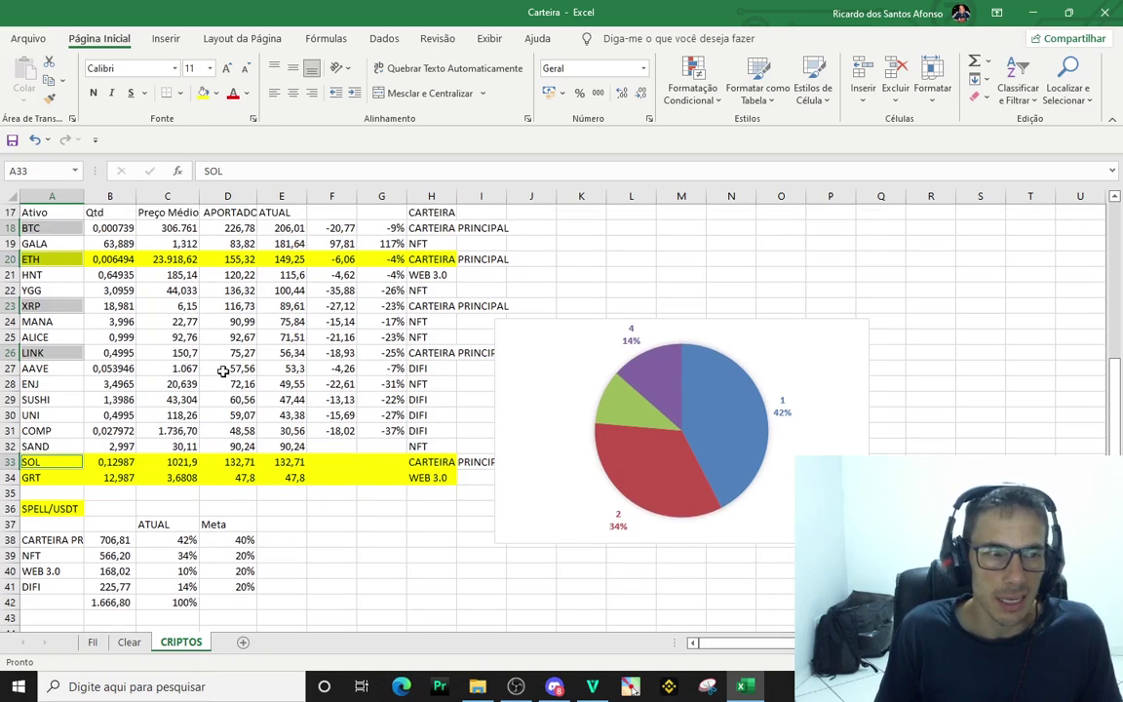
click(204, 93)
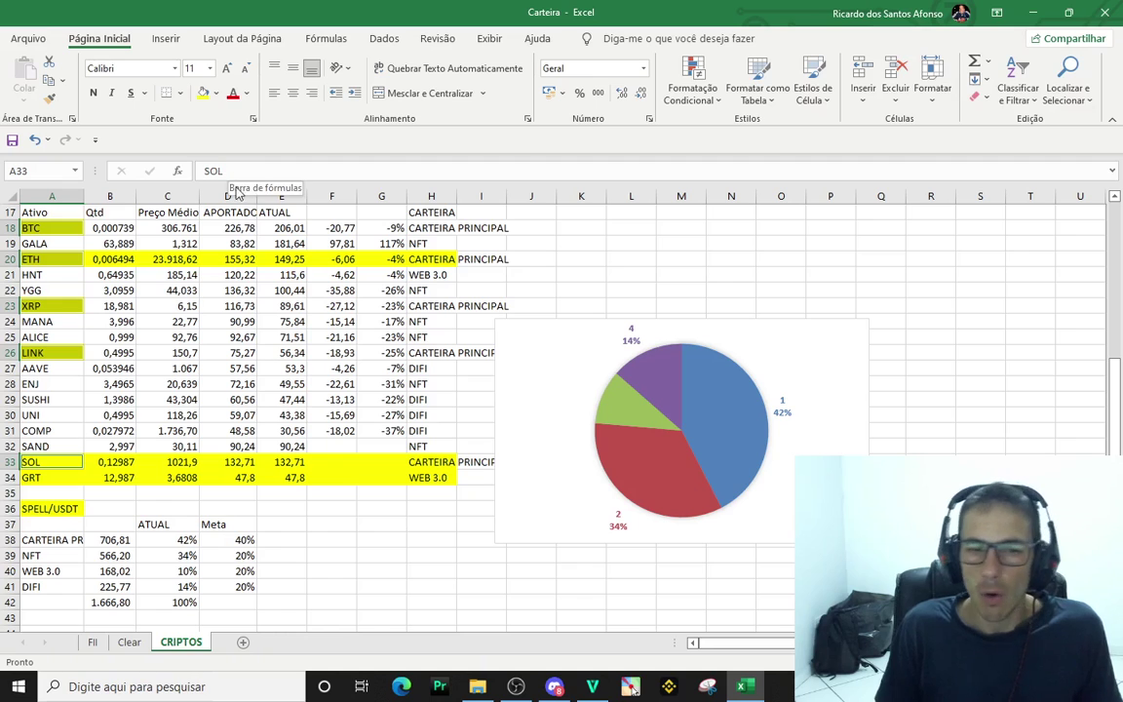
click(216, 93)
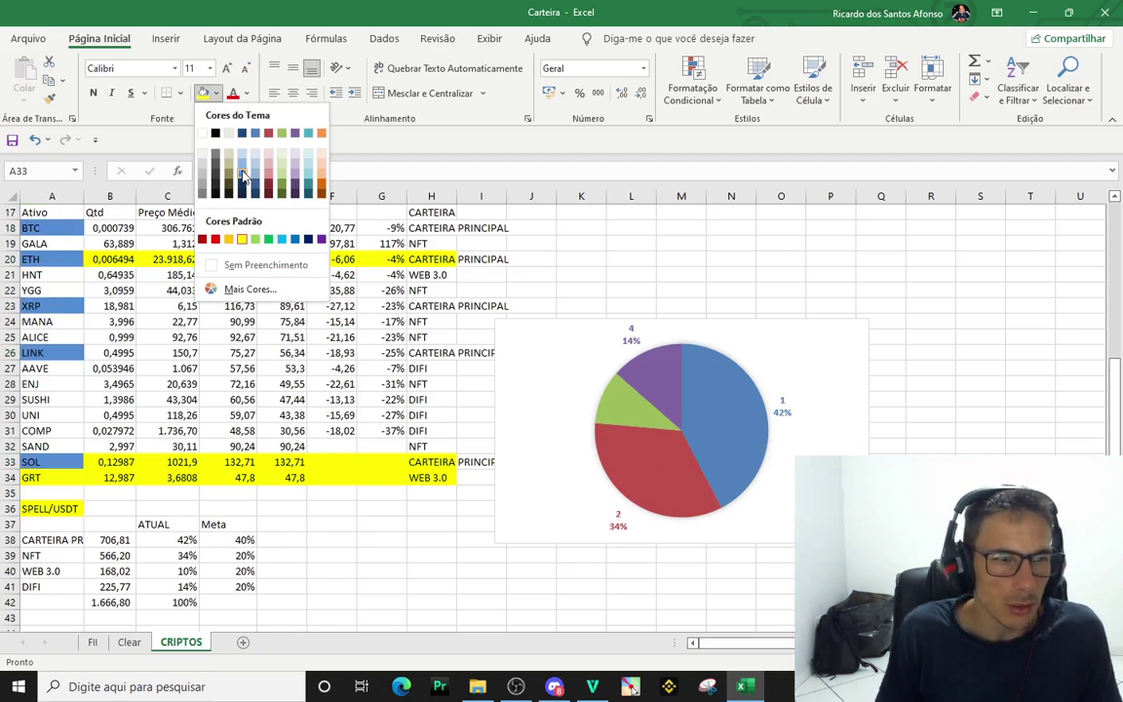
key(Escape)
click(298, 527)
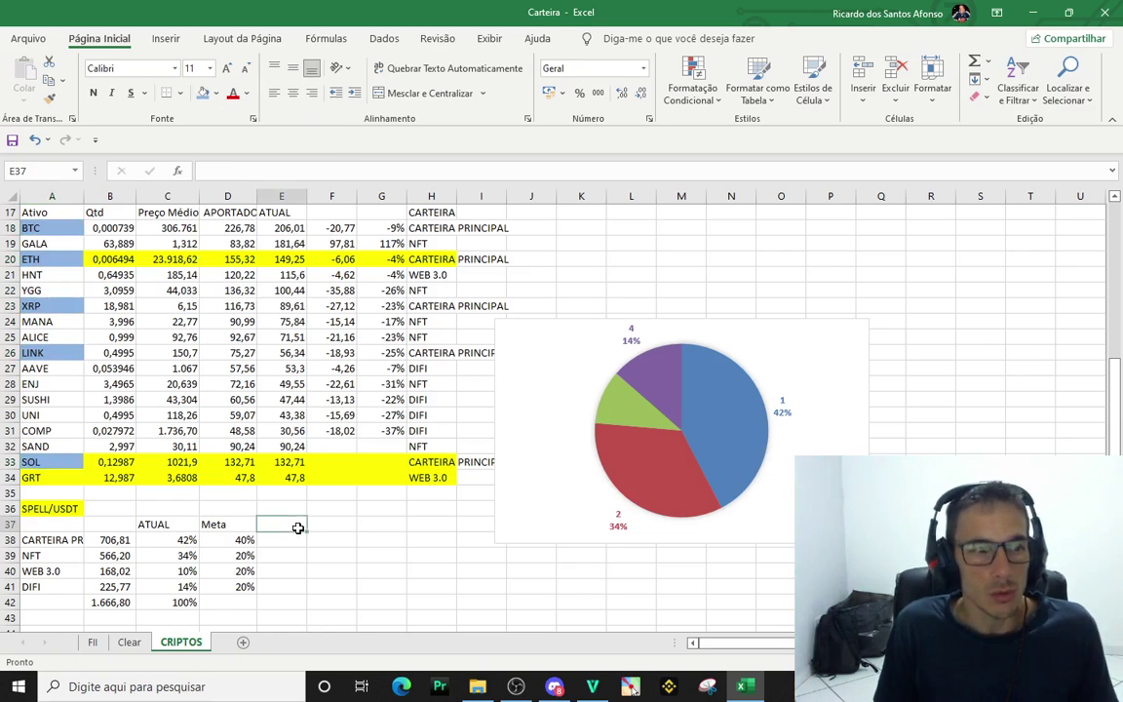
Review the BTC, ETH and XRP entries among the blue-shaded main portfolio assets
click(53, 461)
scroll(105, 466, up, 2)
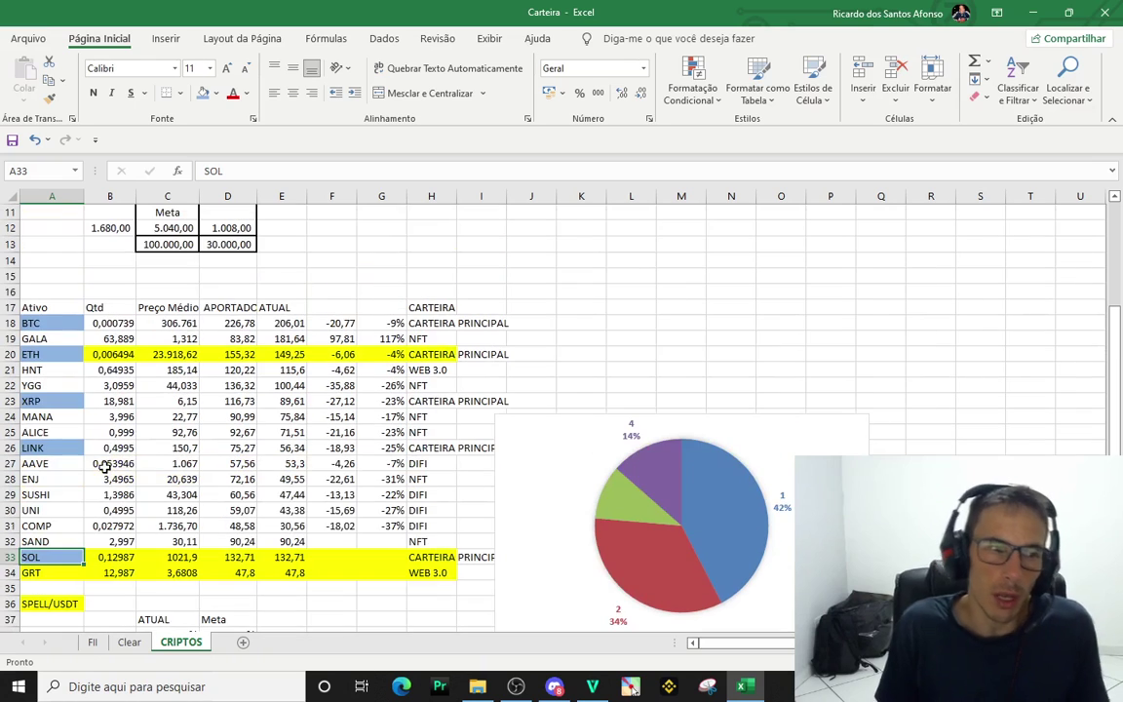
click(49, 322)
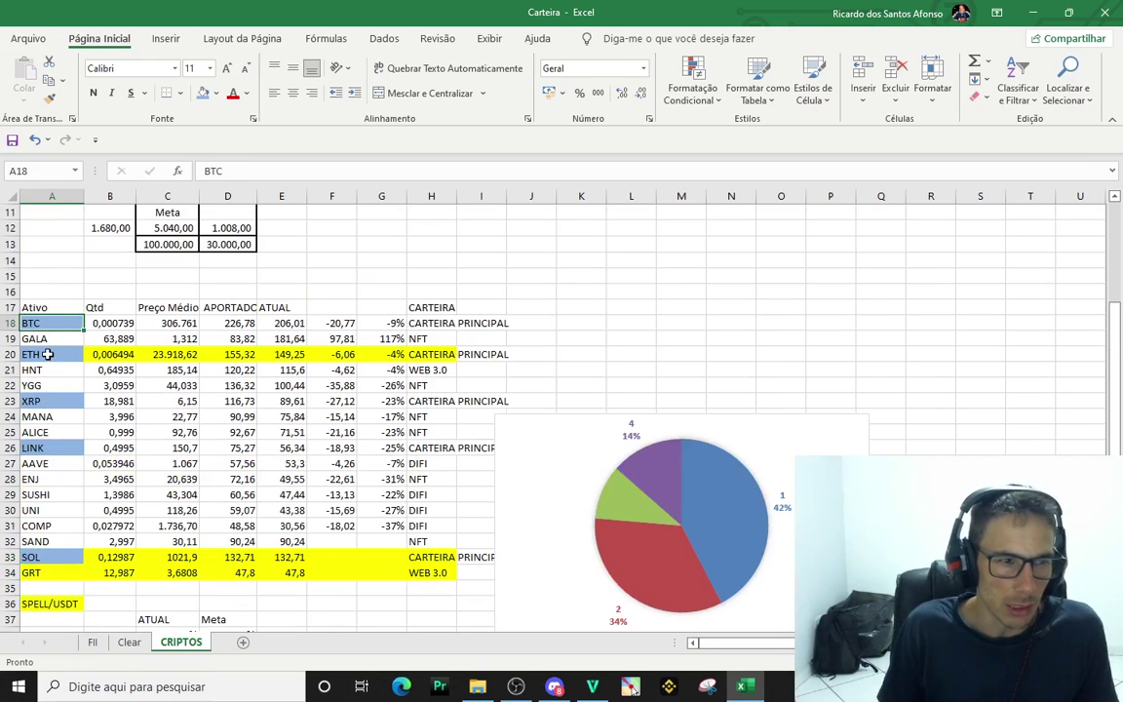
click(47, 355)
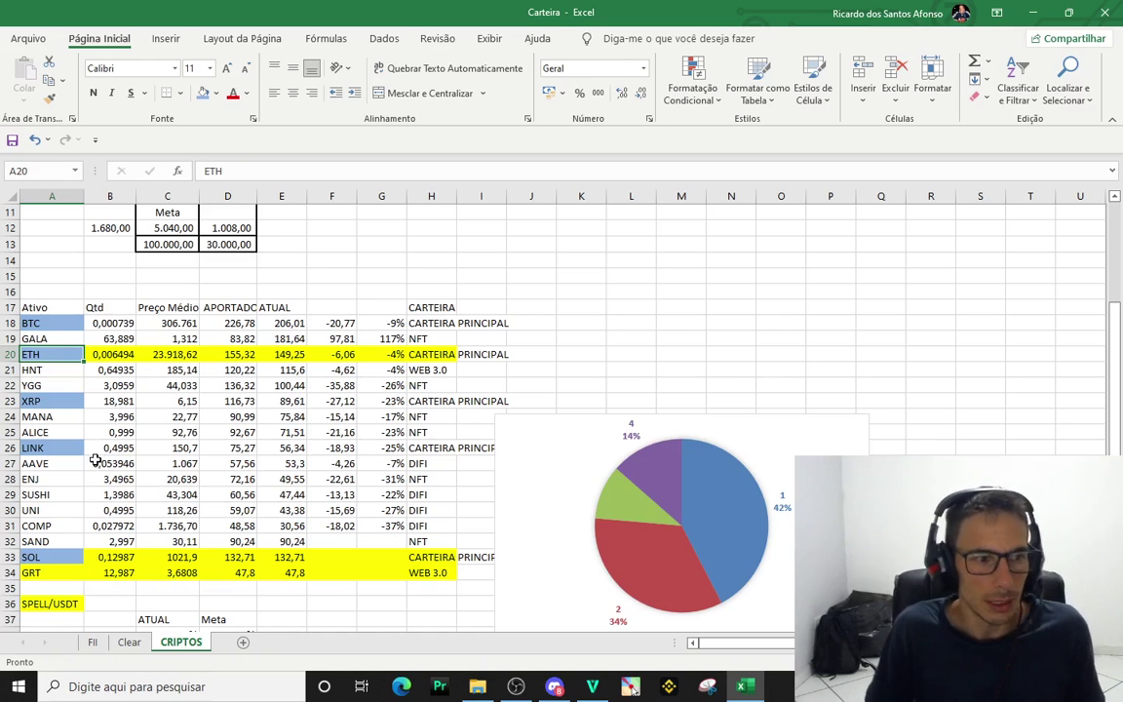
click(58, 385)
click(56, 401)
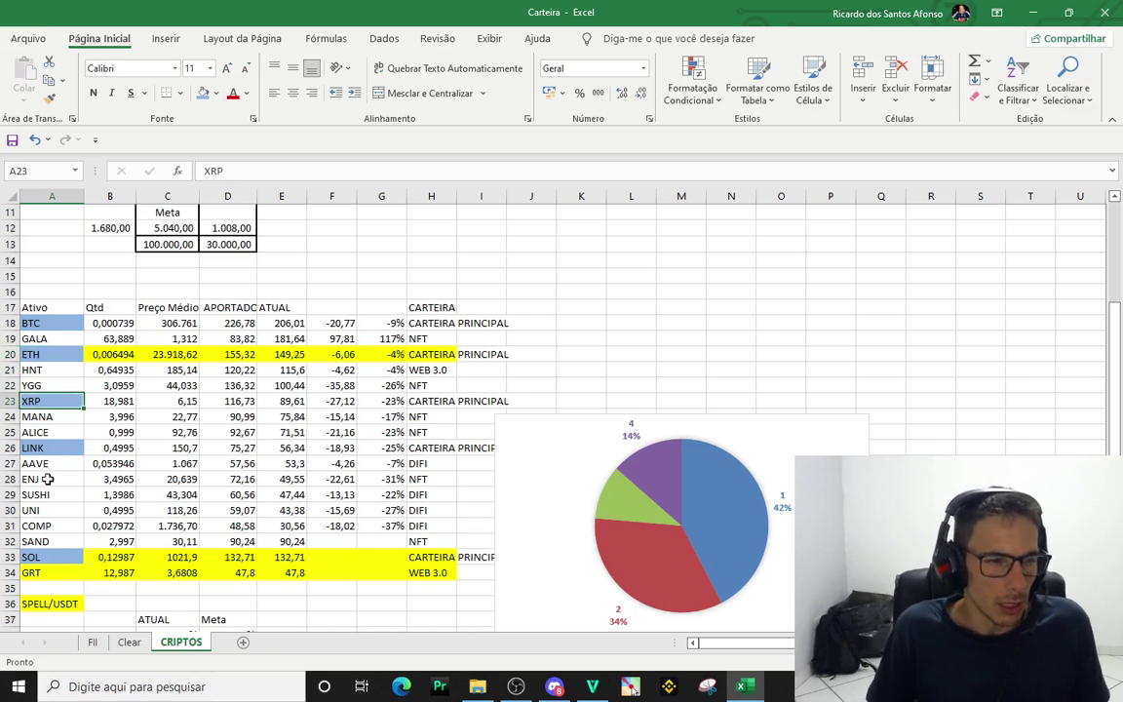
Examine the LINK entry and its quantity in row 26 of the asset table
click(56, 446)
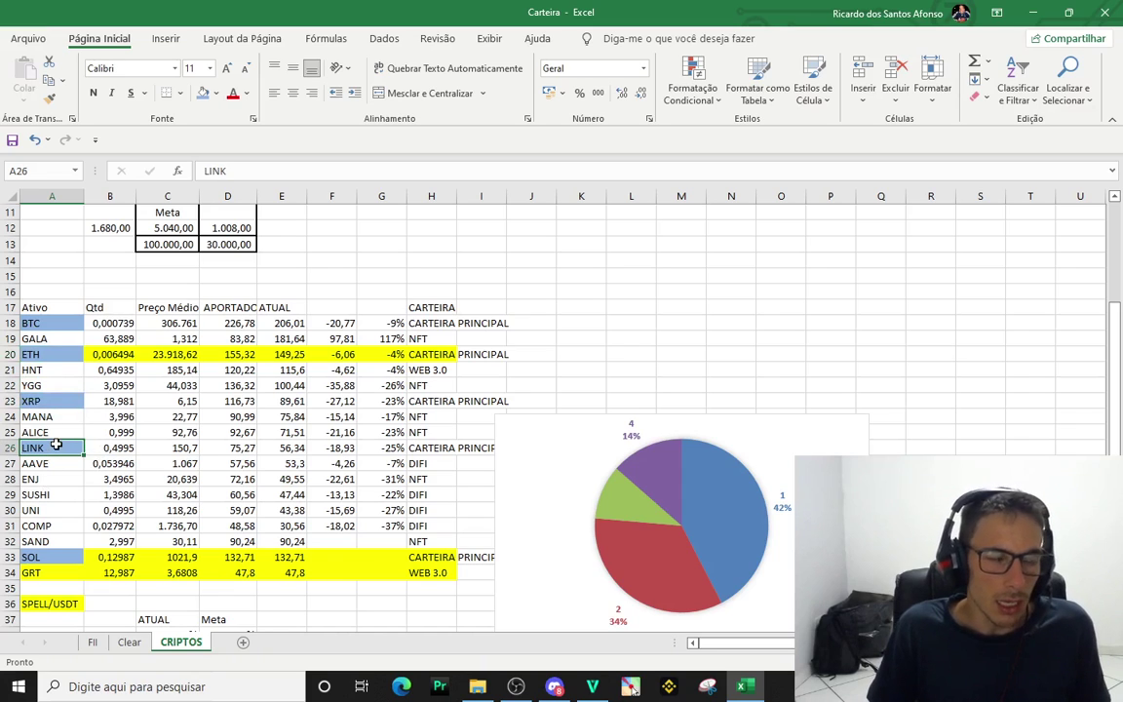
click(112, 448)
click(44, 447)
click(111, 457)
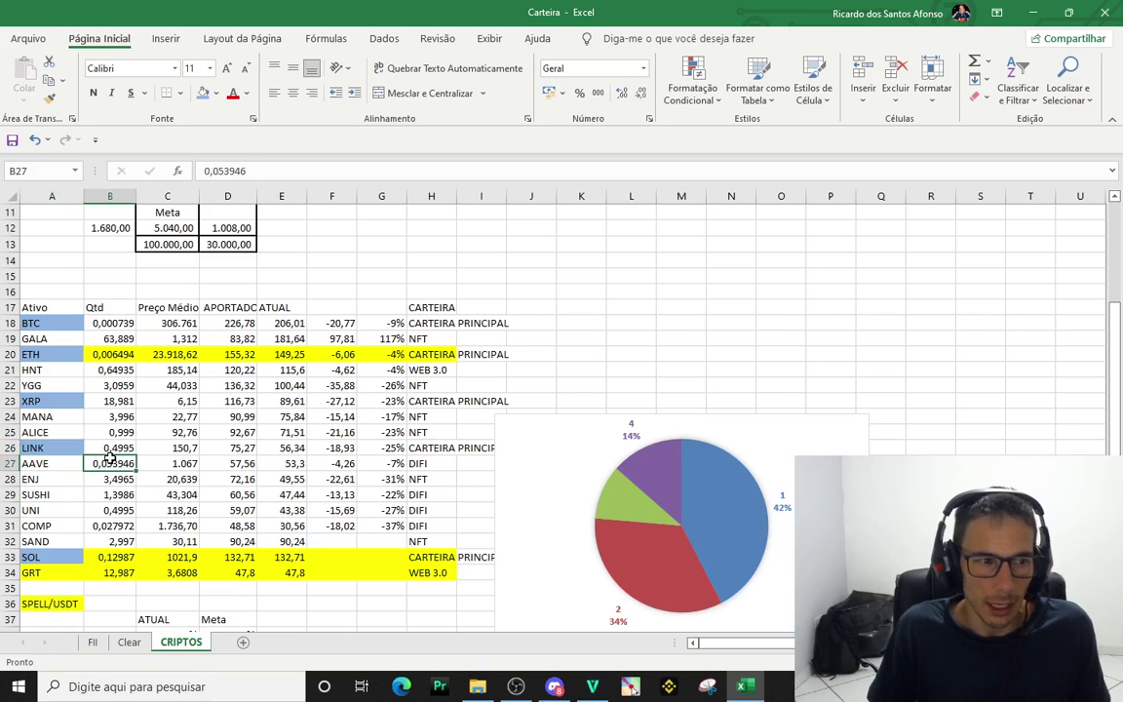
click(43, 447)
click(92, 446)
click(66, 446)
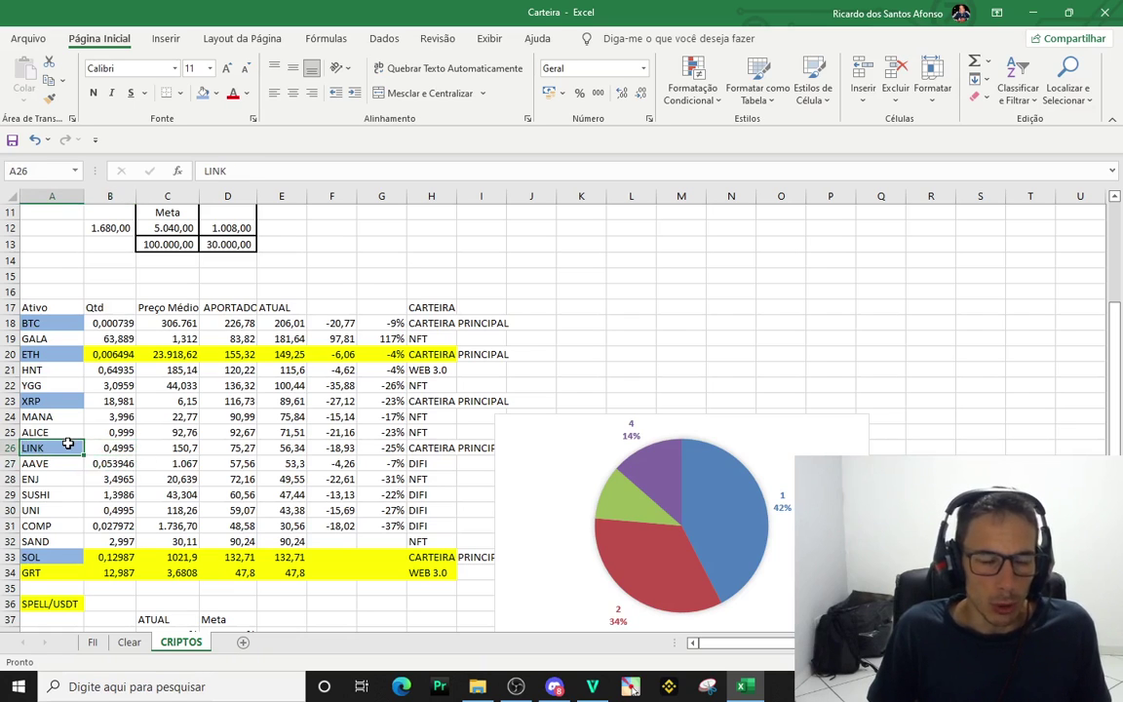
click(97, 447)
click(57, 446)
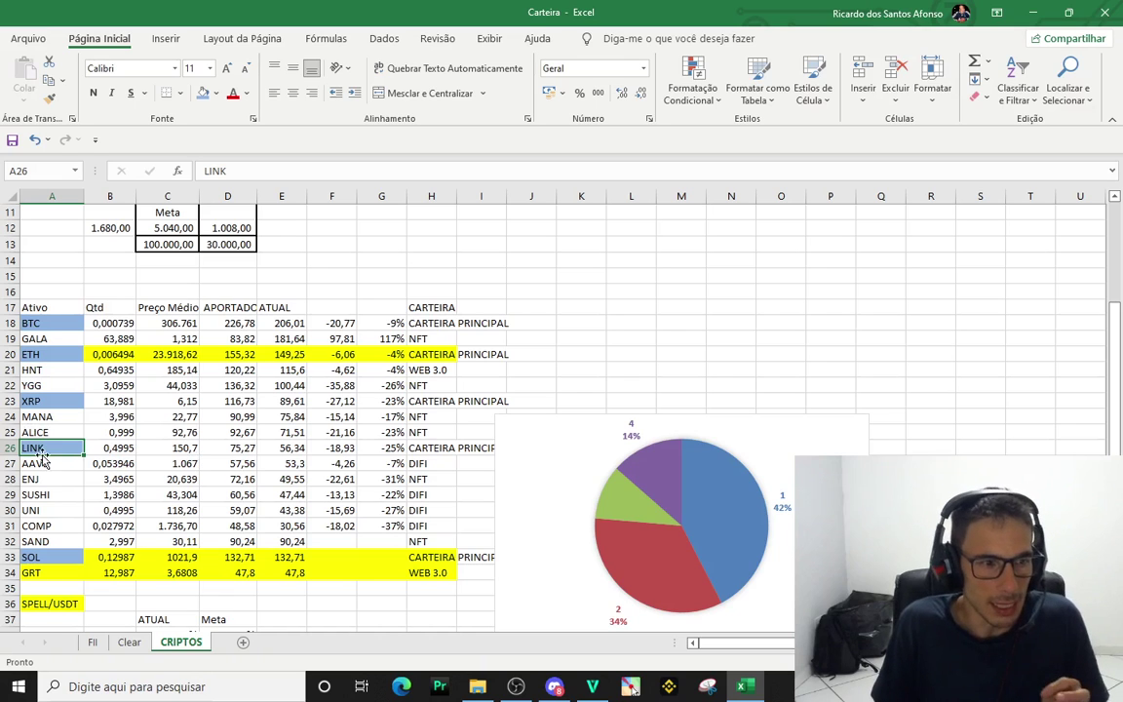
click(96, 447)
click(30, 448)
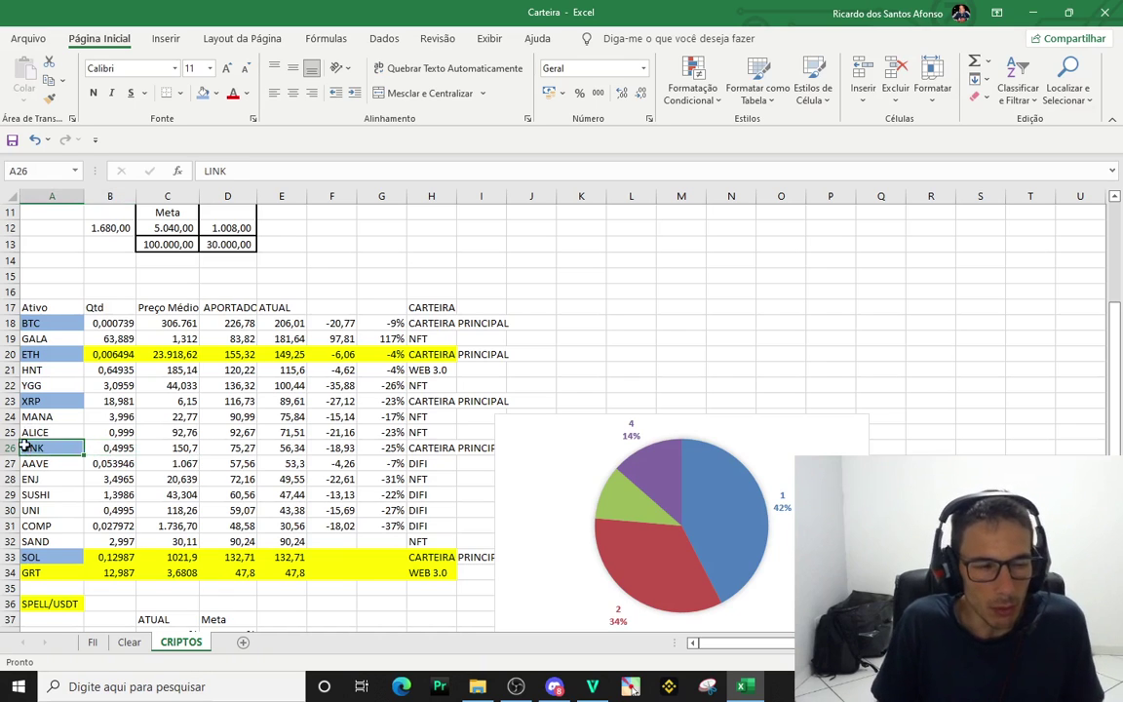
Examine the SOL entry in row 33, the last asset of the main portfolio group
click(34, 541)
click(39, 557)
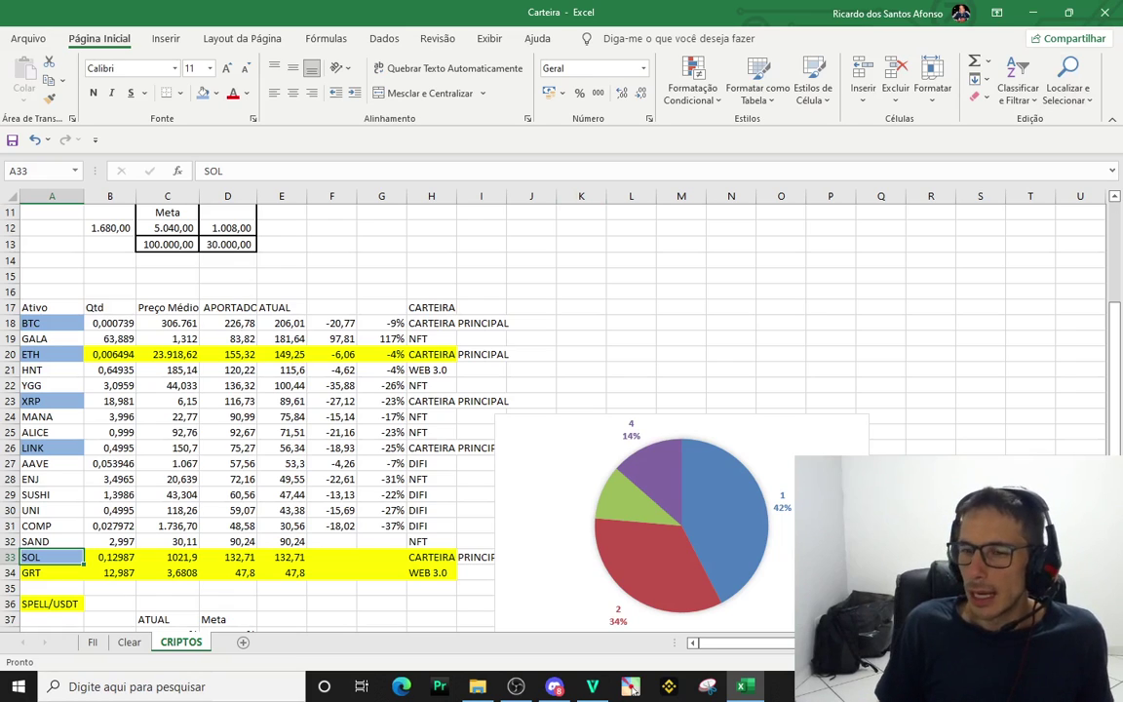
click(221, 525)
scroll(221, 524, down, 2)
click(60, 462)
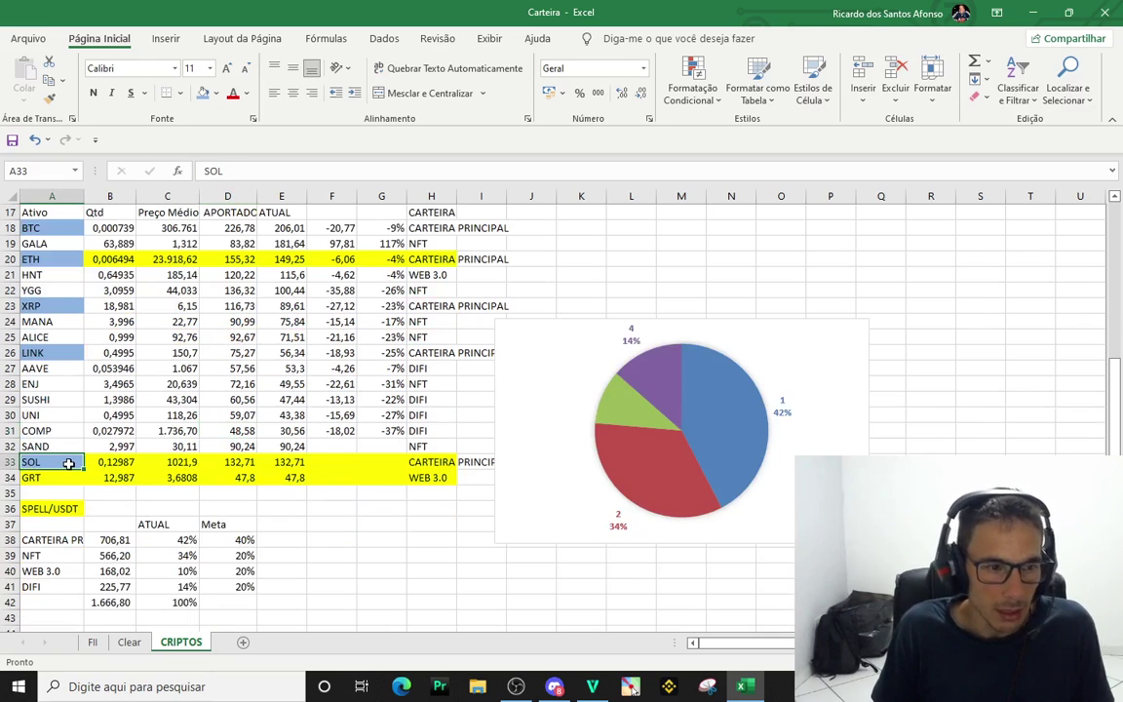
Shade the asset names GALA, YGG, MANA, ALICE and SAND light red to mark the NFT group
scroll(68, 463, up, 1)
scroll(68, 462, down, 1)
scroll(69, 463, up, 1)
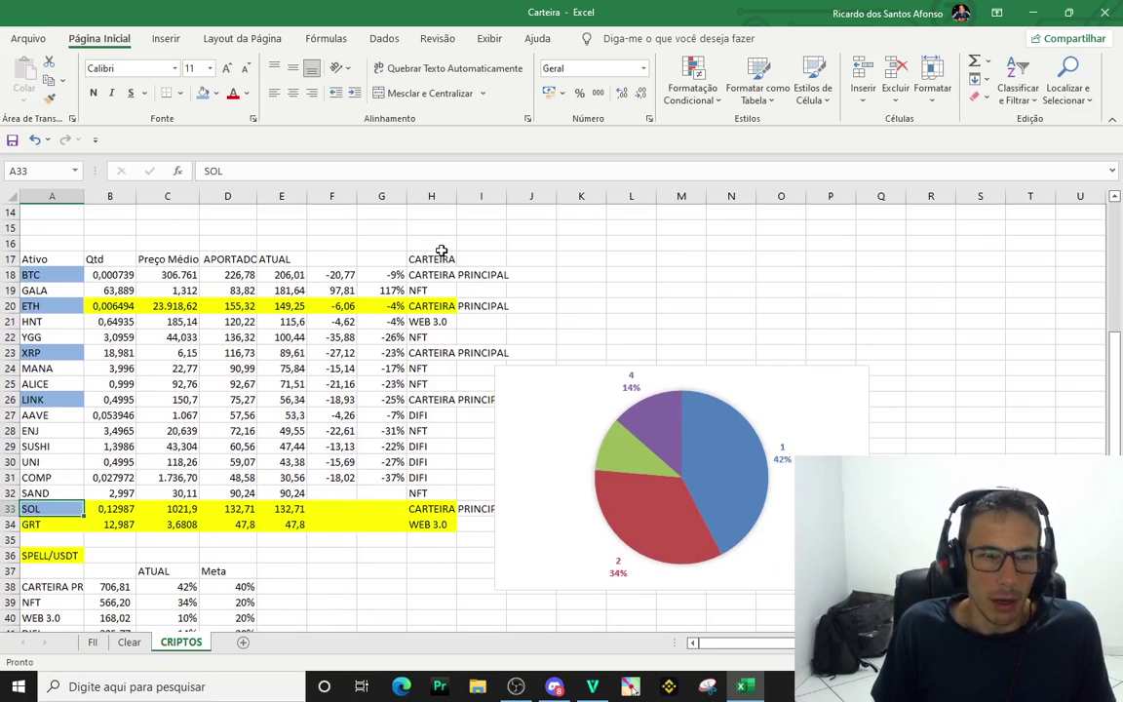
click(434, 288)
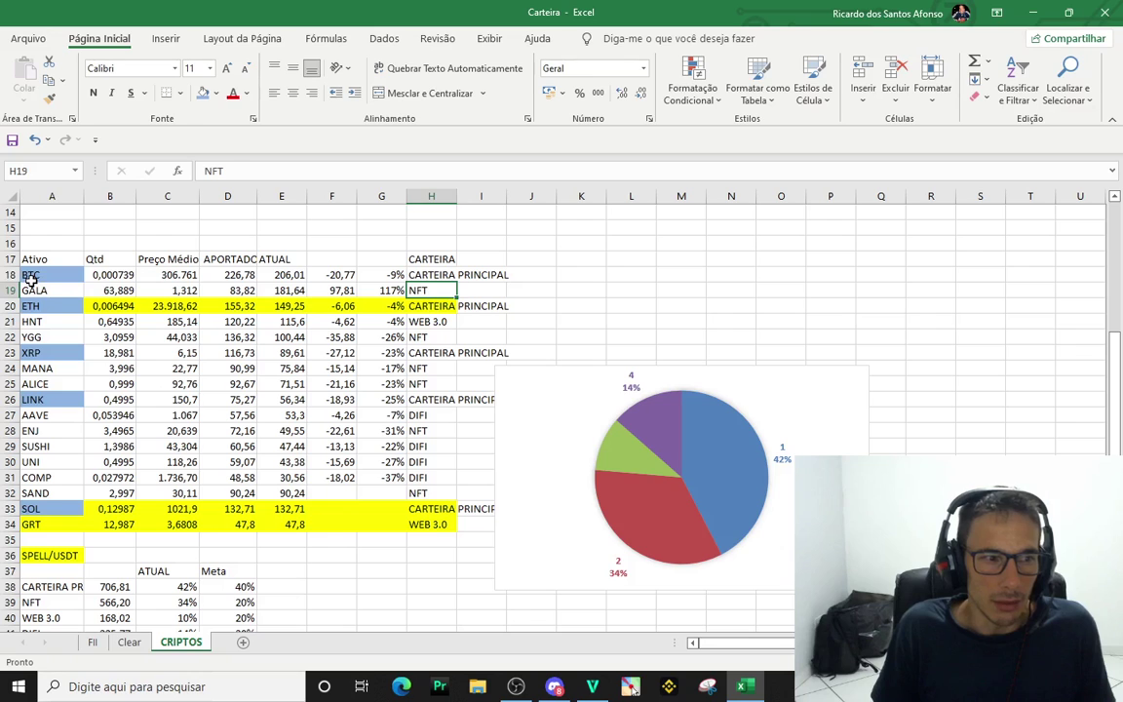
click(37, 275)
click(41, 289)
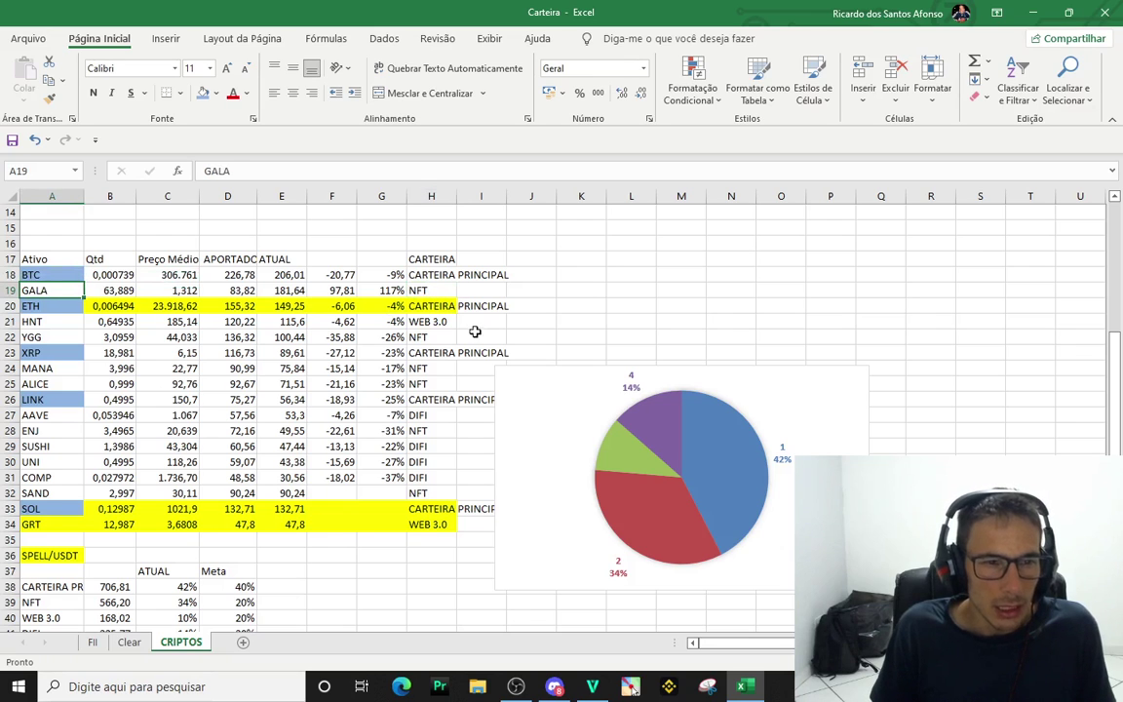
ctrl+click(59, 337)
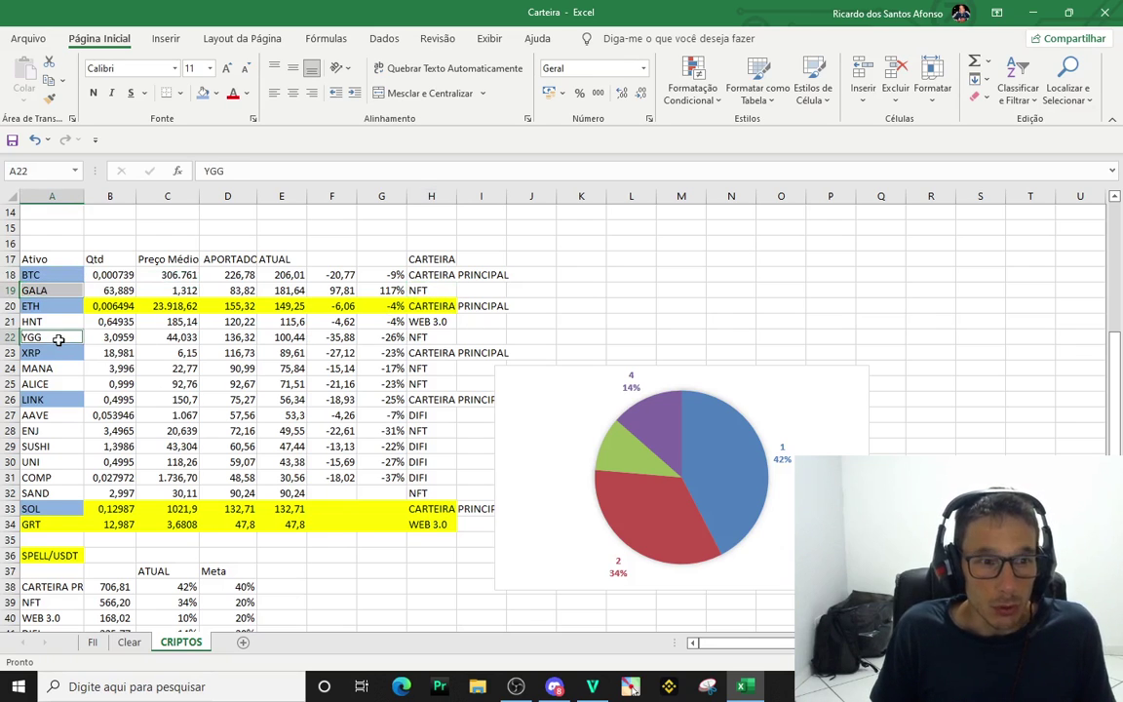
ctrl+click(50, 370)
ctrl+click(49, 384)
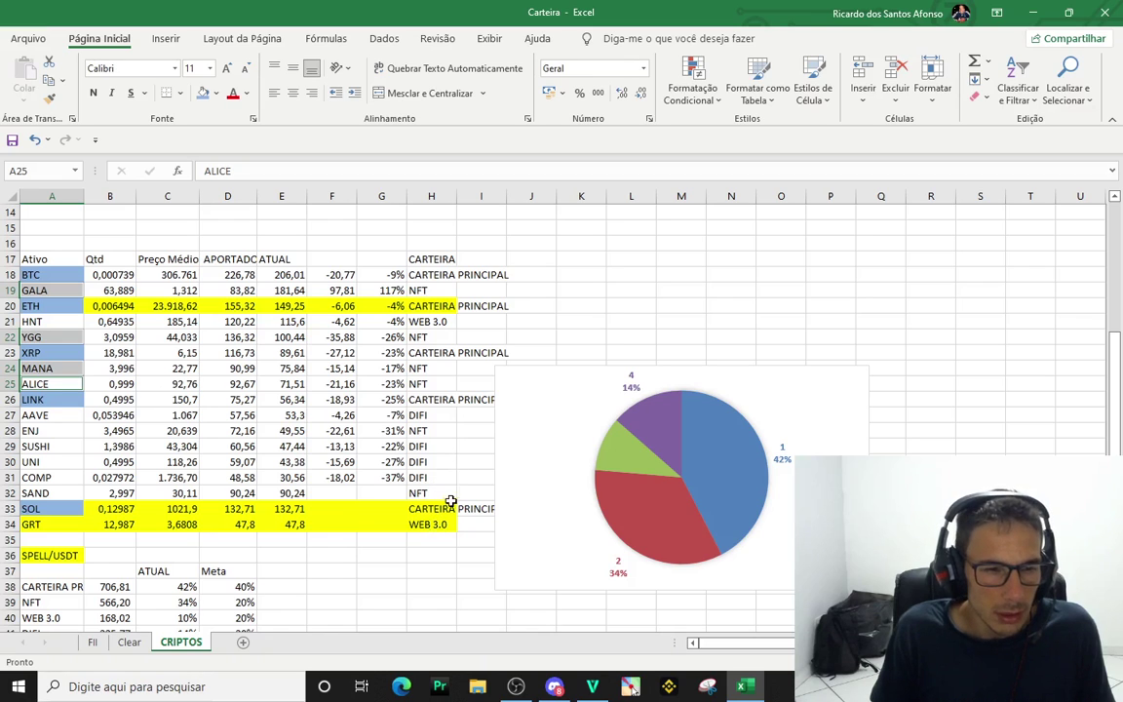
ctrl+click(36, 493)
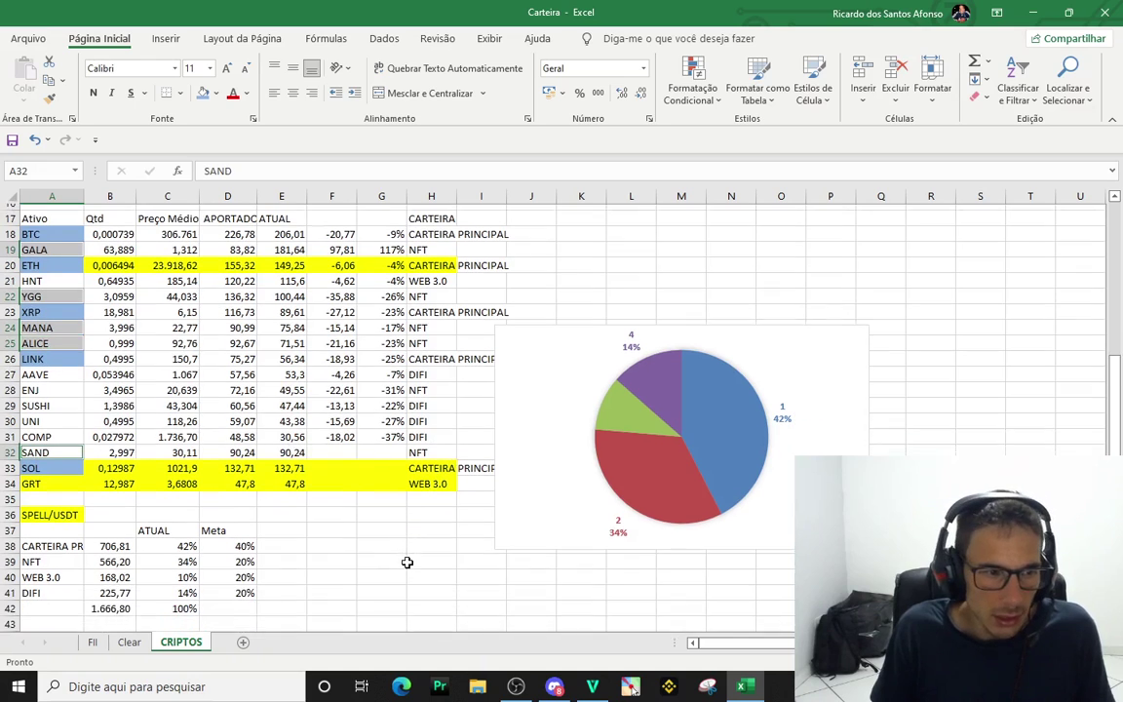
scroll(409, 563, down, 1)
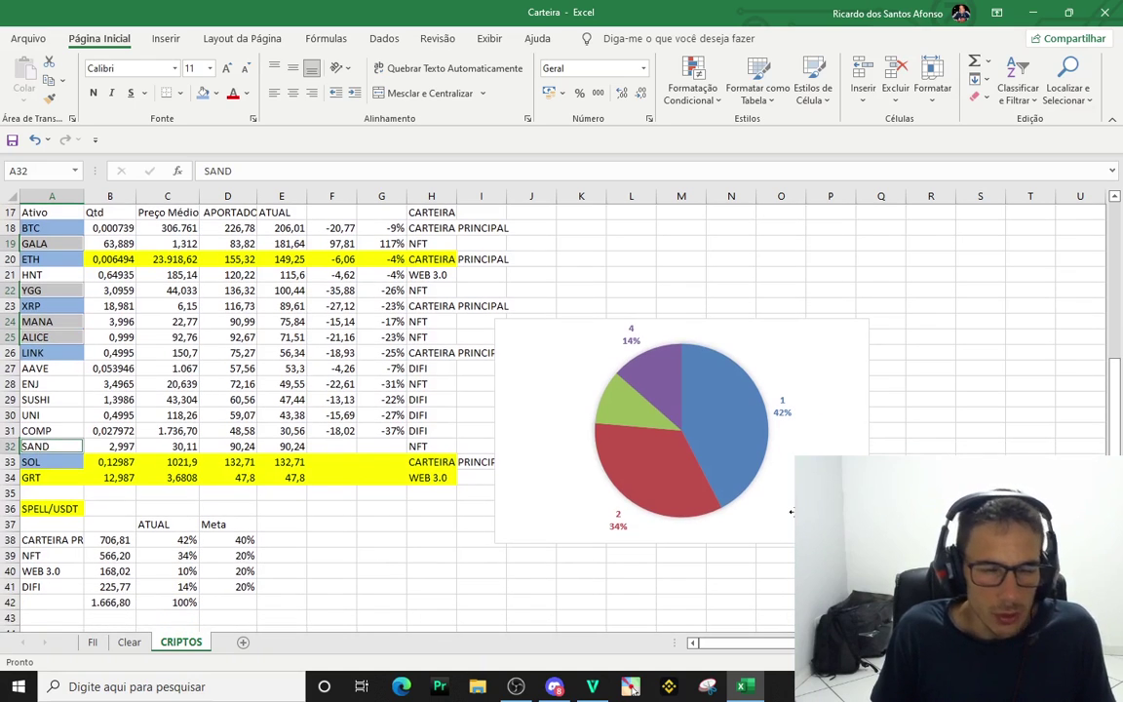
mouse_move(680, 475)
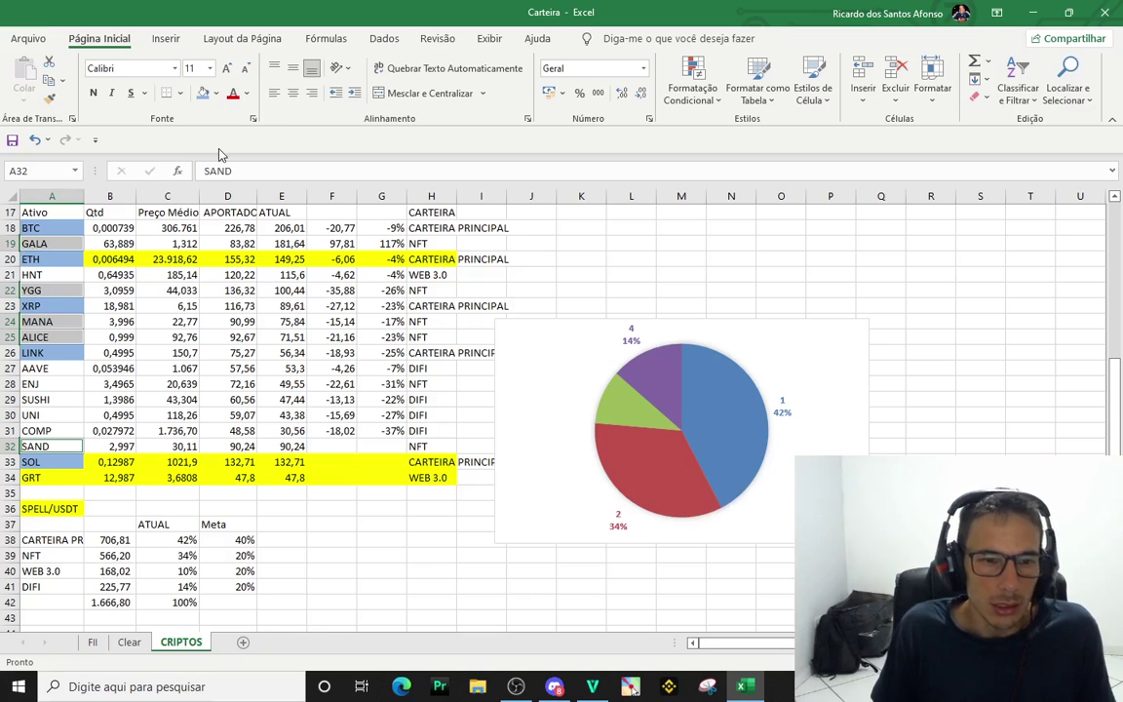
click(210, 94)
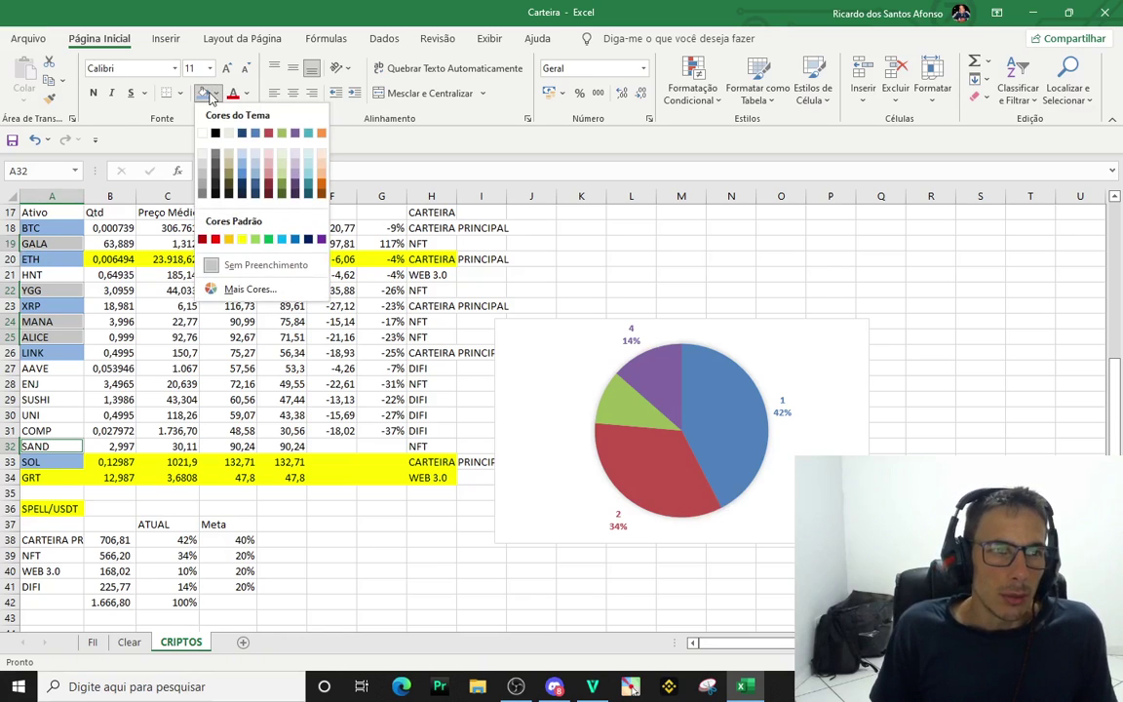
click(268, 172)
click(228, 461)
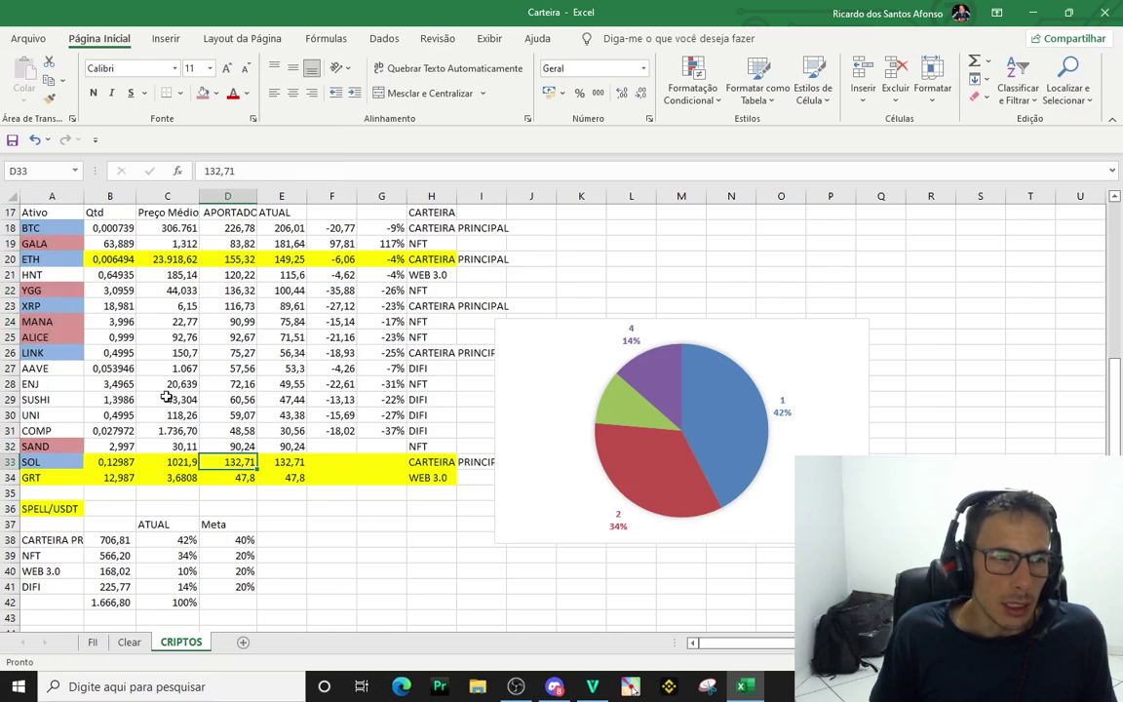
Review the red-shaded NFT assets in the asset column, from GALA through YGG and MANA to SAND
click(63, 242)
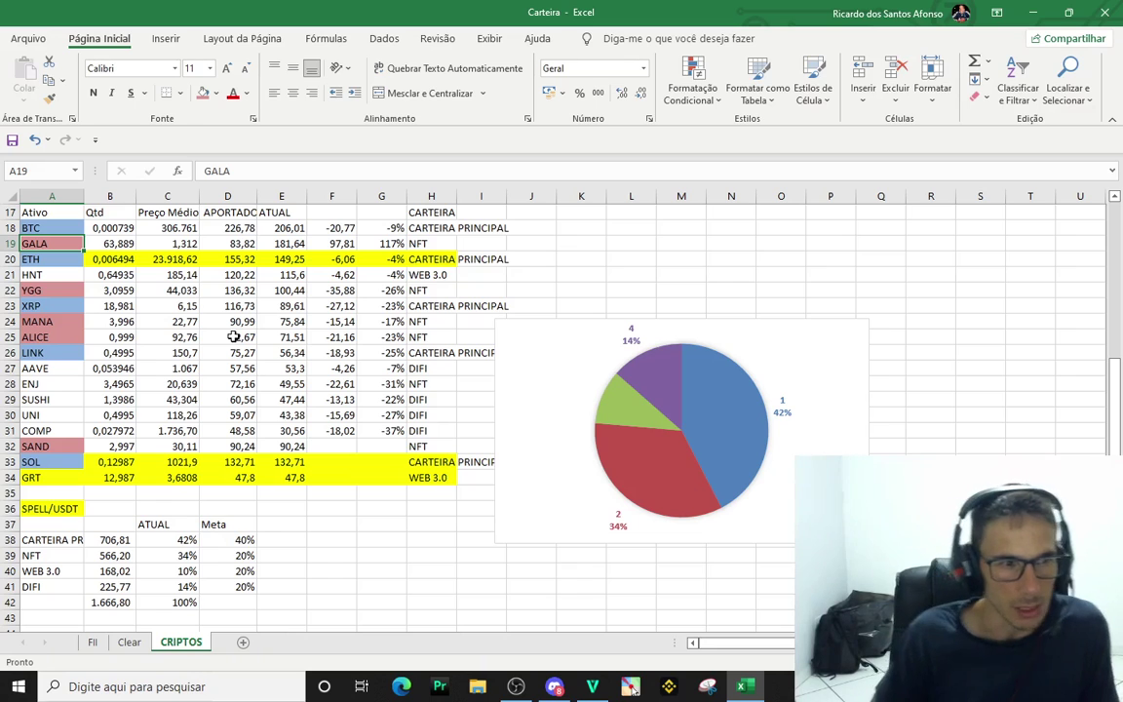
key(Down)
key(Down)
key(Down)
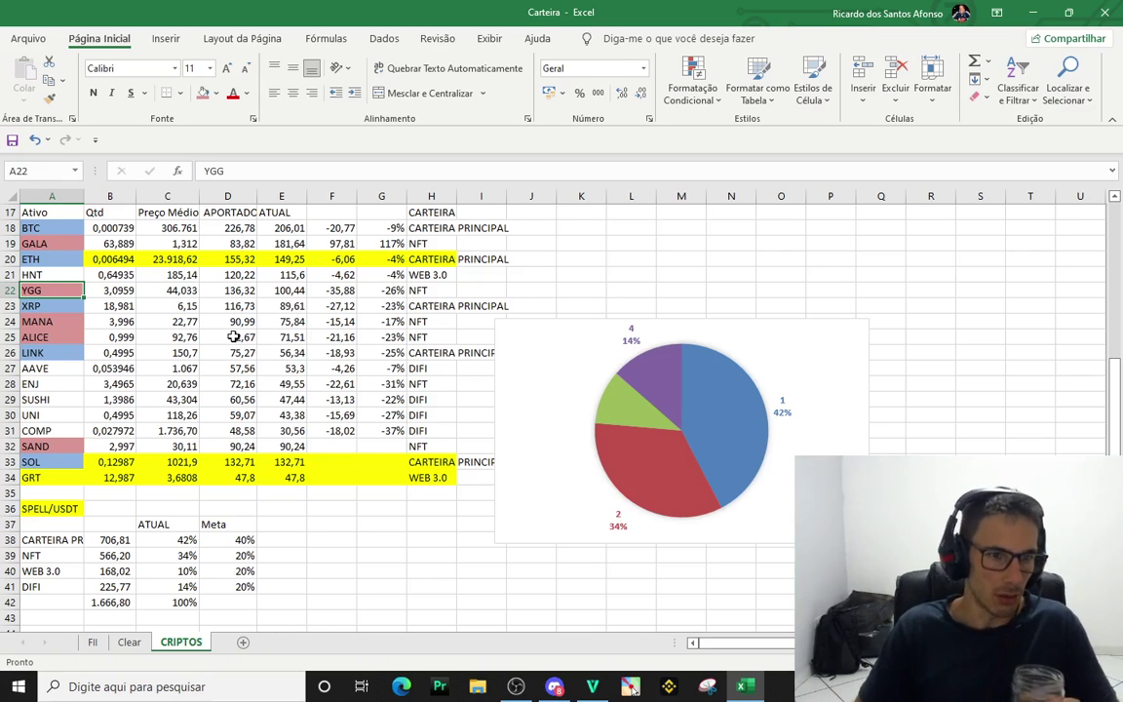
key(Down)
key(Down)
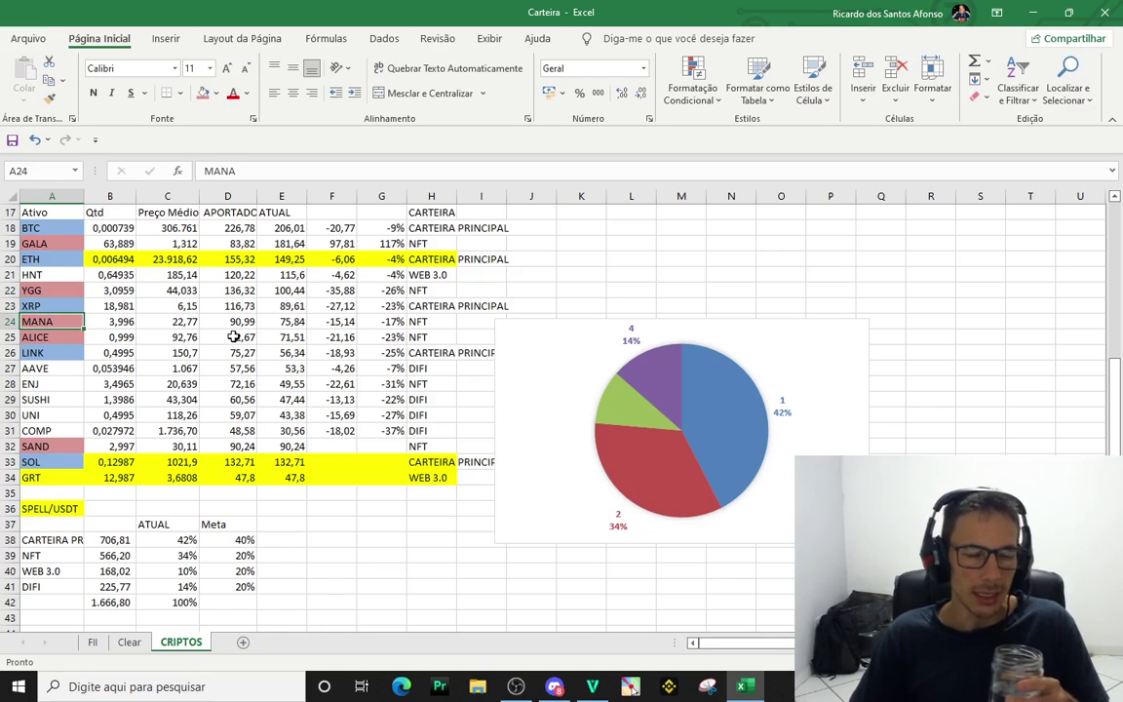
key(Down)
key(Down)
key(Down)
key(Down)
key(Down)
key(Down)
key(Down)
key(Down)
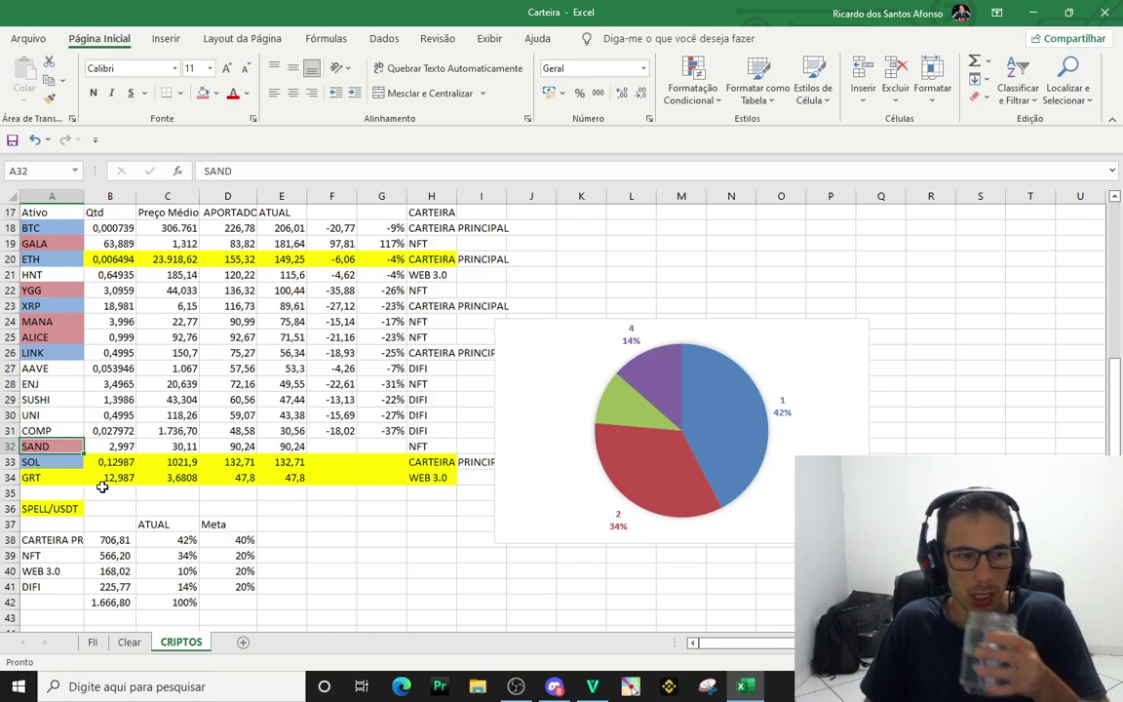
click(110, 429)
click(53, 447)
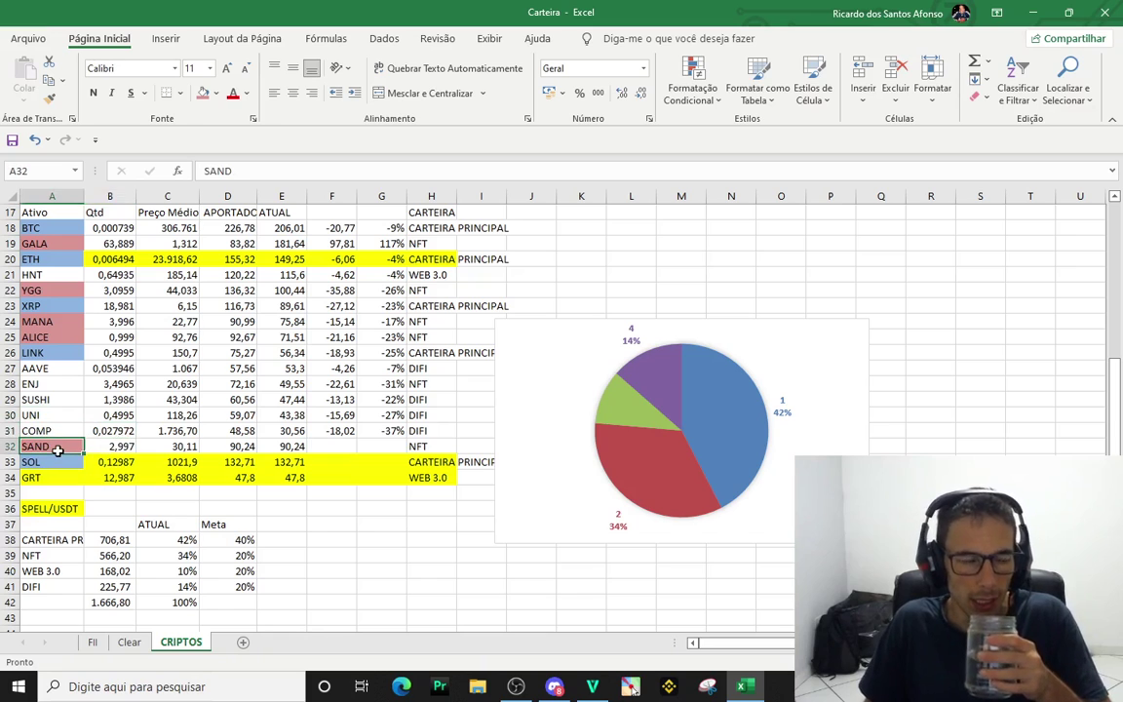
click(39, 321)
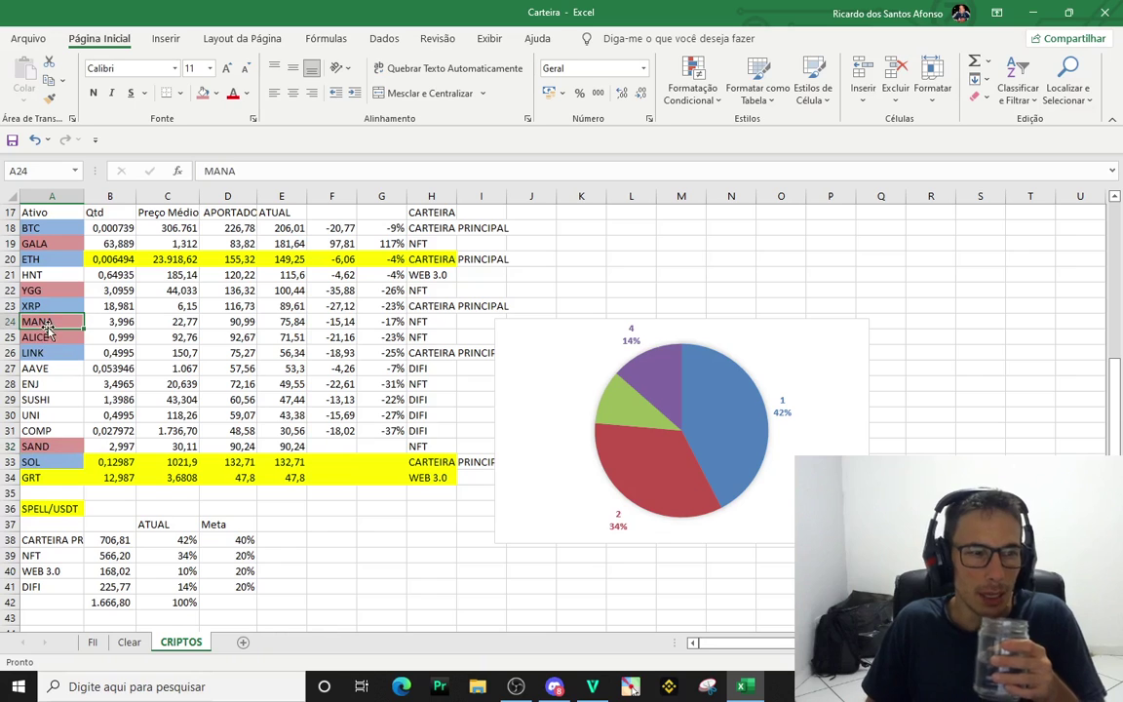
Shade the asset name ENJ with the same light red as the other NFT assets
click(54, 383)
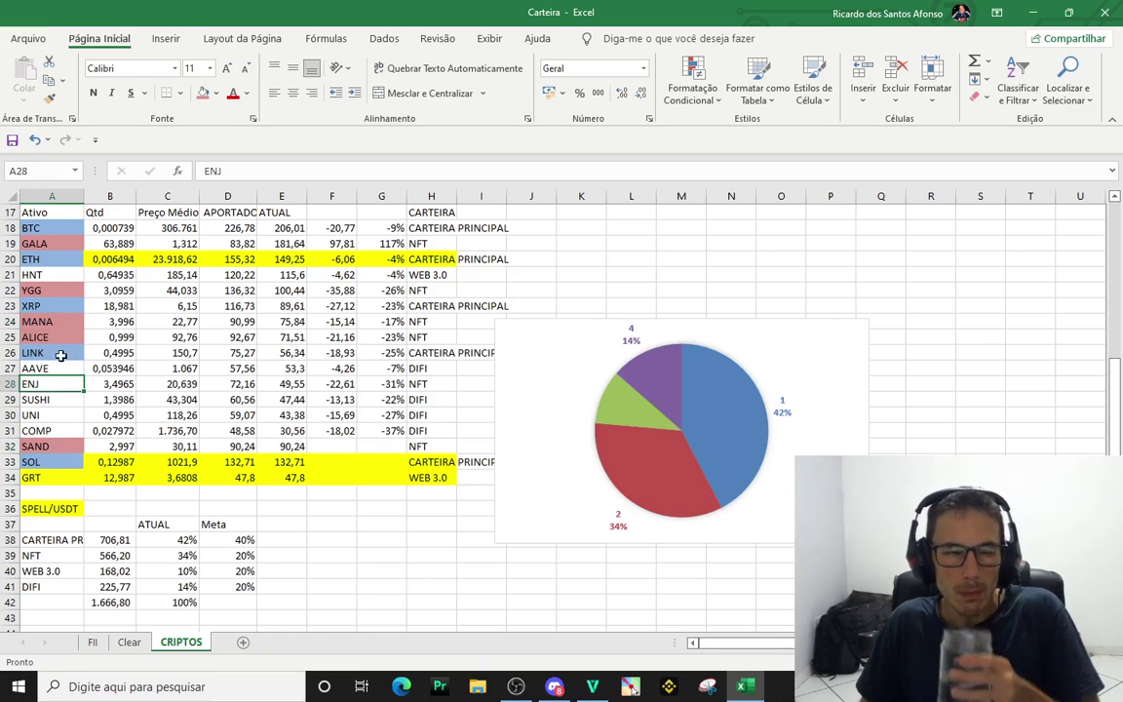
click(202, 93)
click(429, 383)
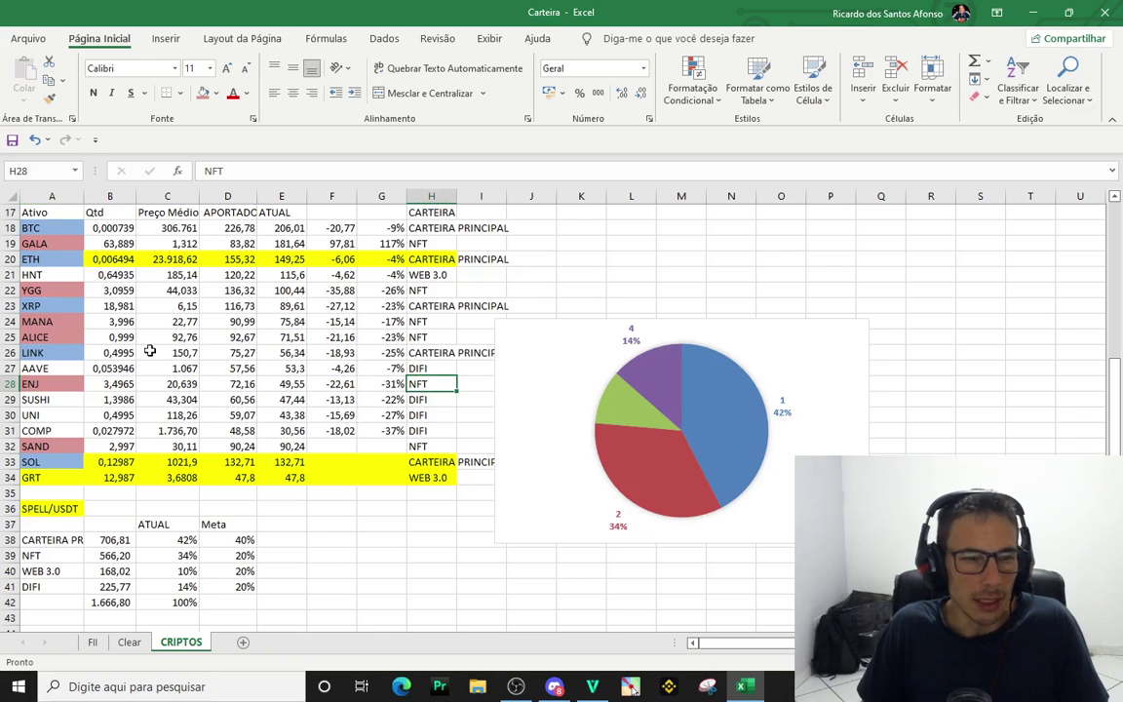
key(Home)
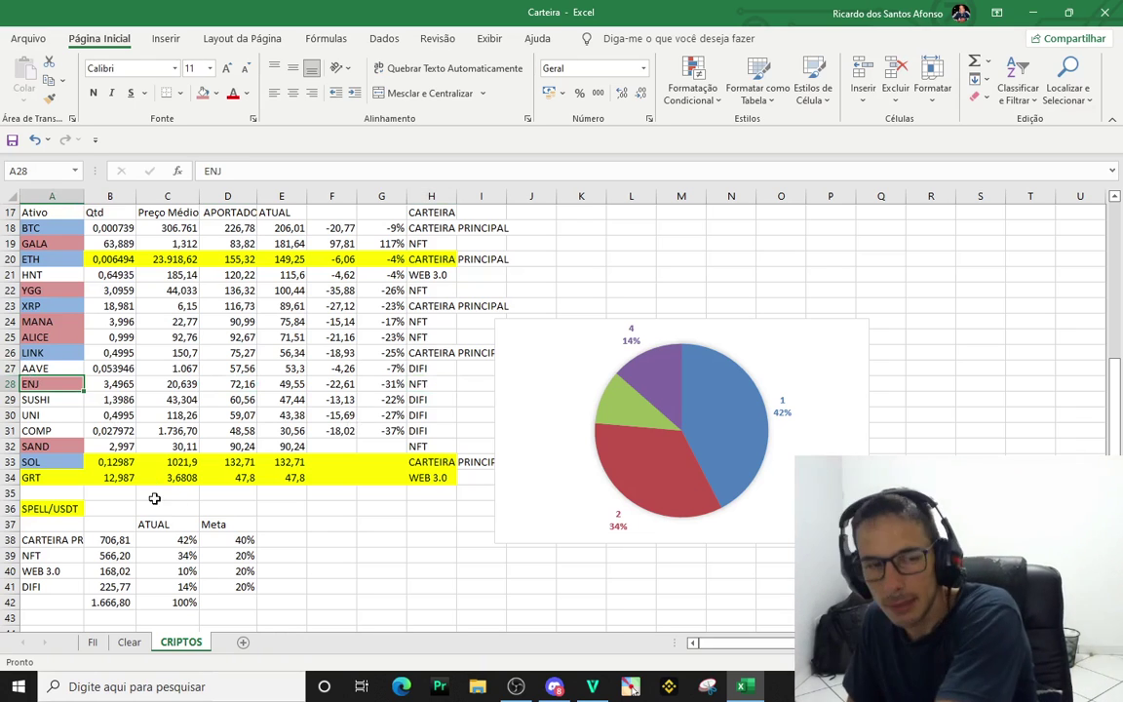
Shade the asset names HNT and GRT green to mark the WEB 3.0 group
click(65, 278)
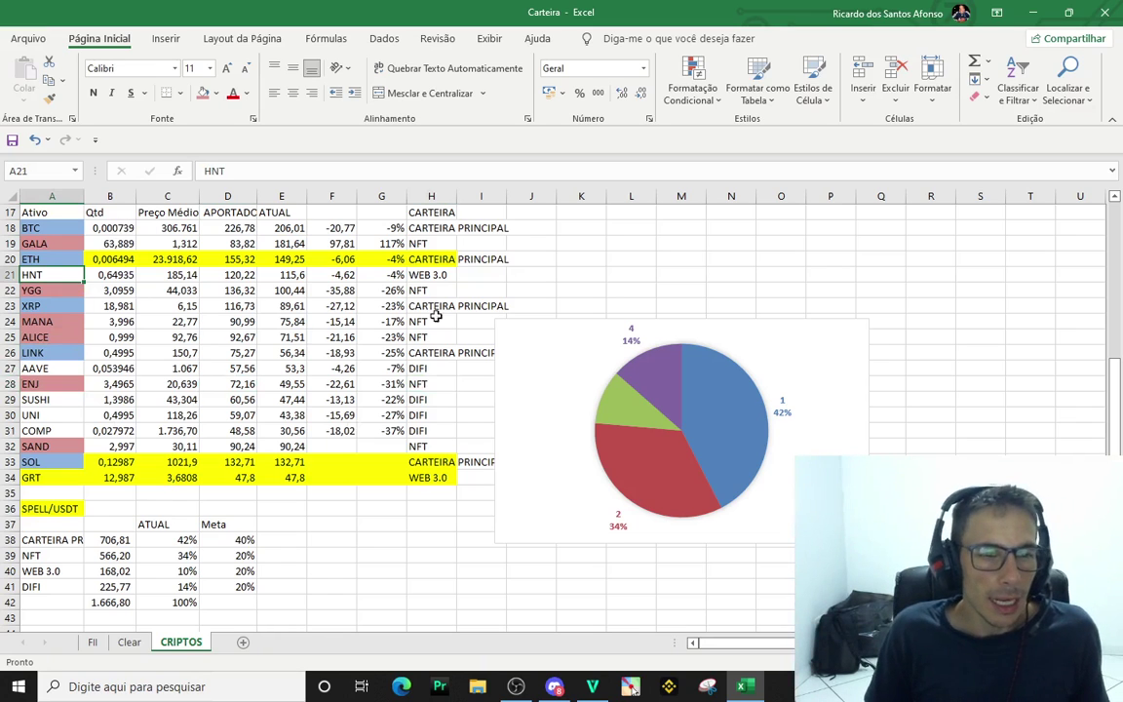
click(46, 477)
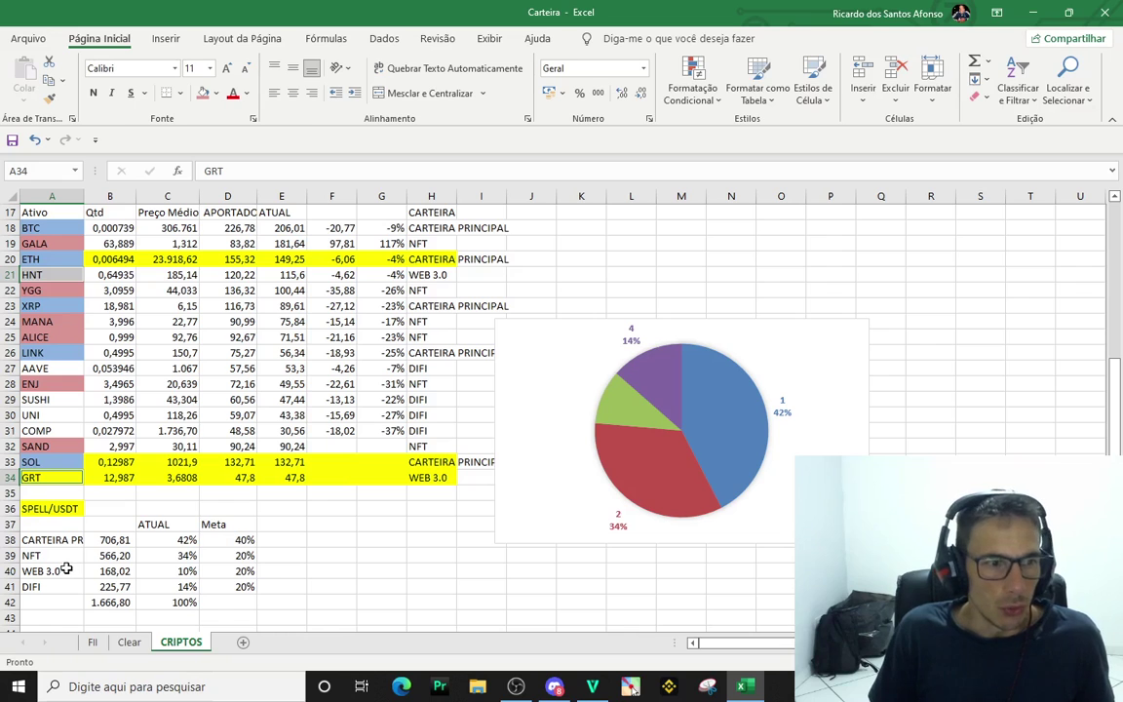
click(218, 94)
click(281, 132)
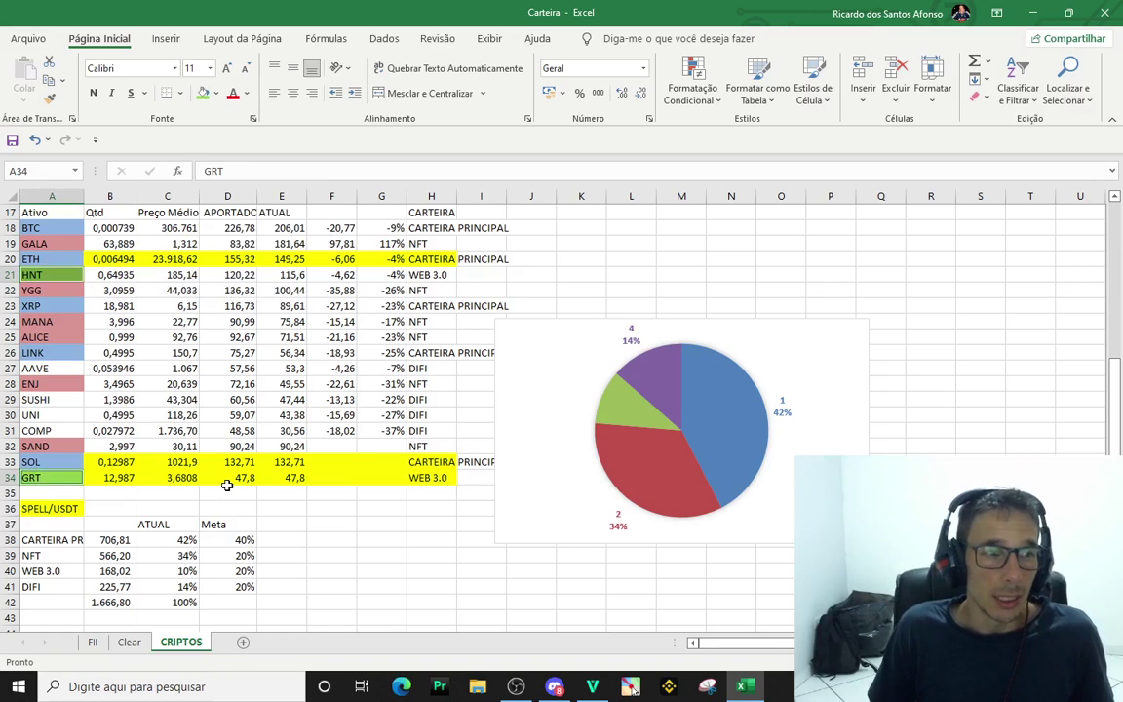
Examine the GRT entry in row 34 and the HNT entry in row 21, the two WEB 3.0 assets
click(177, 478)
click(50, 478)
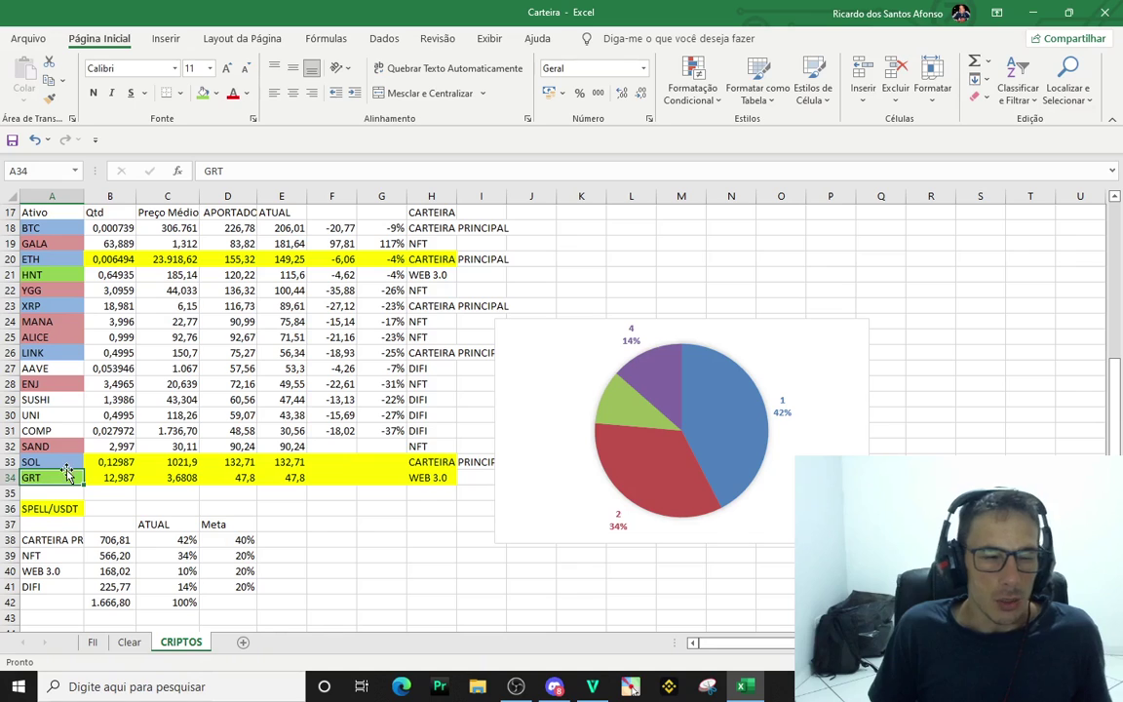
click(112, 477)
click(62, 478)
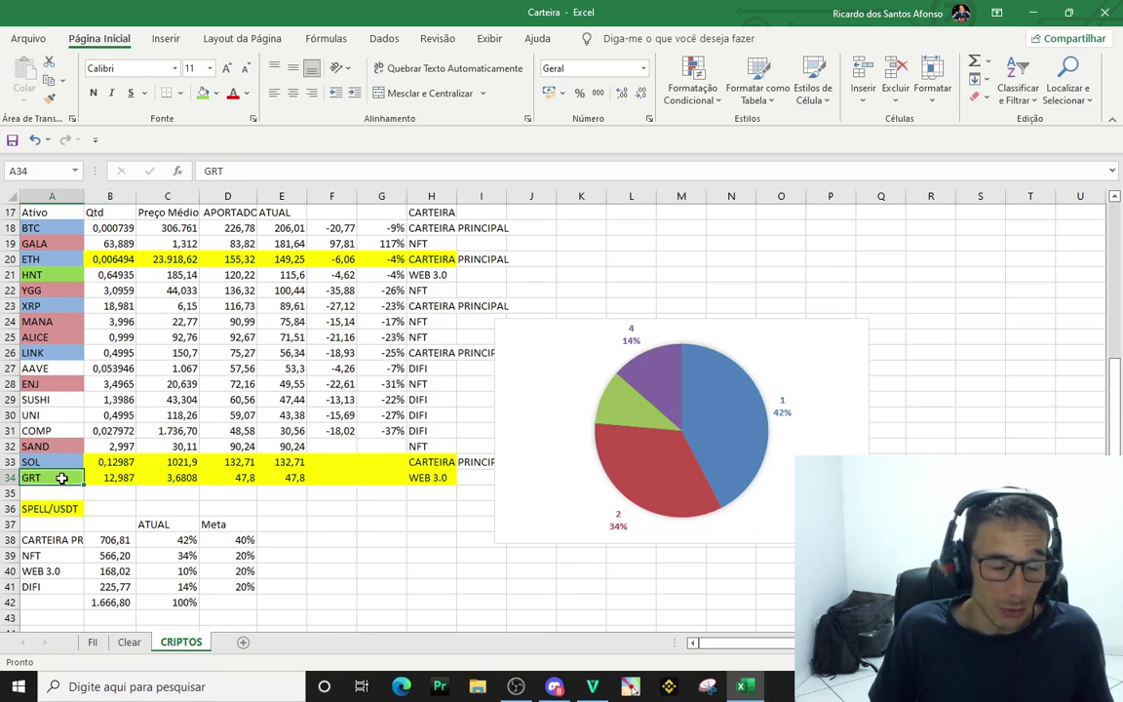
click(113, 478)
click(37, 477)
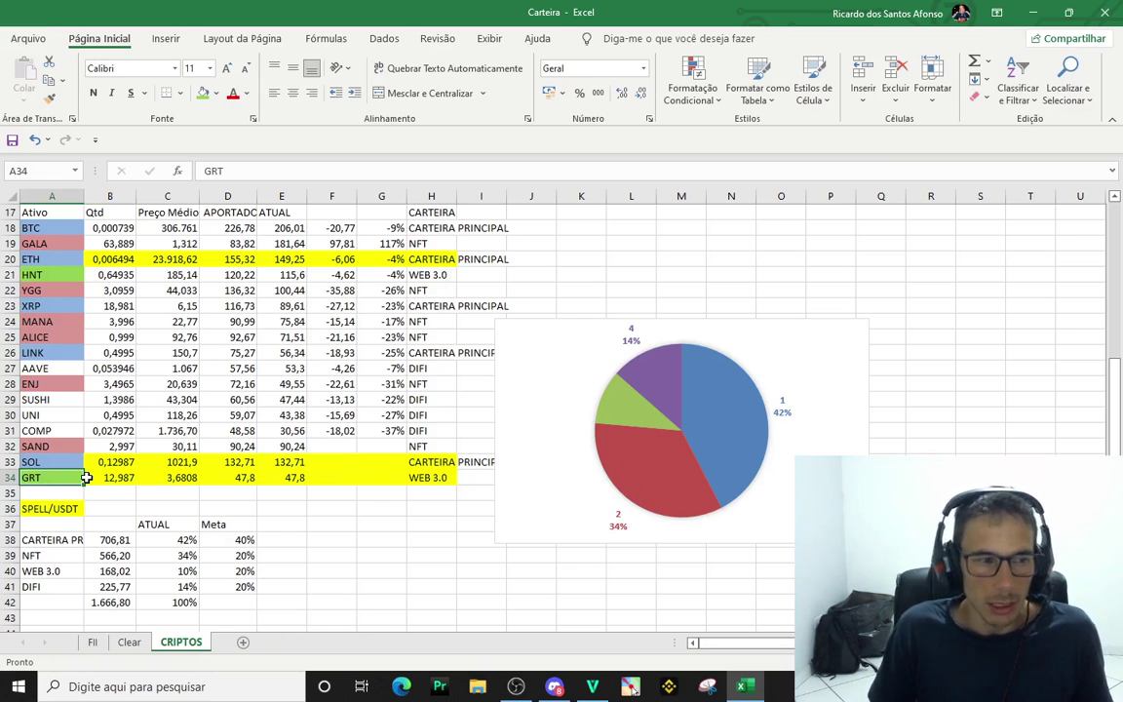
click(58, 275)
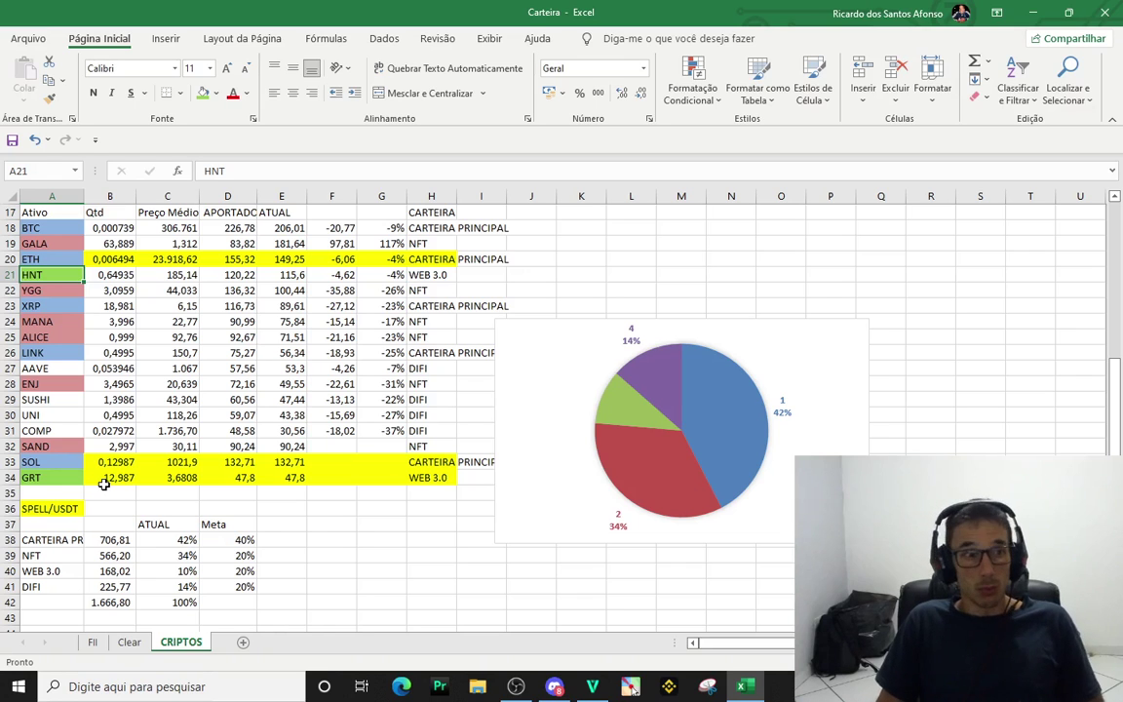
click(37, 275)
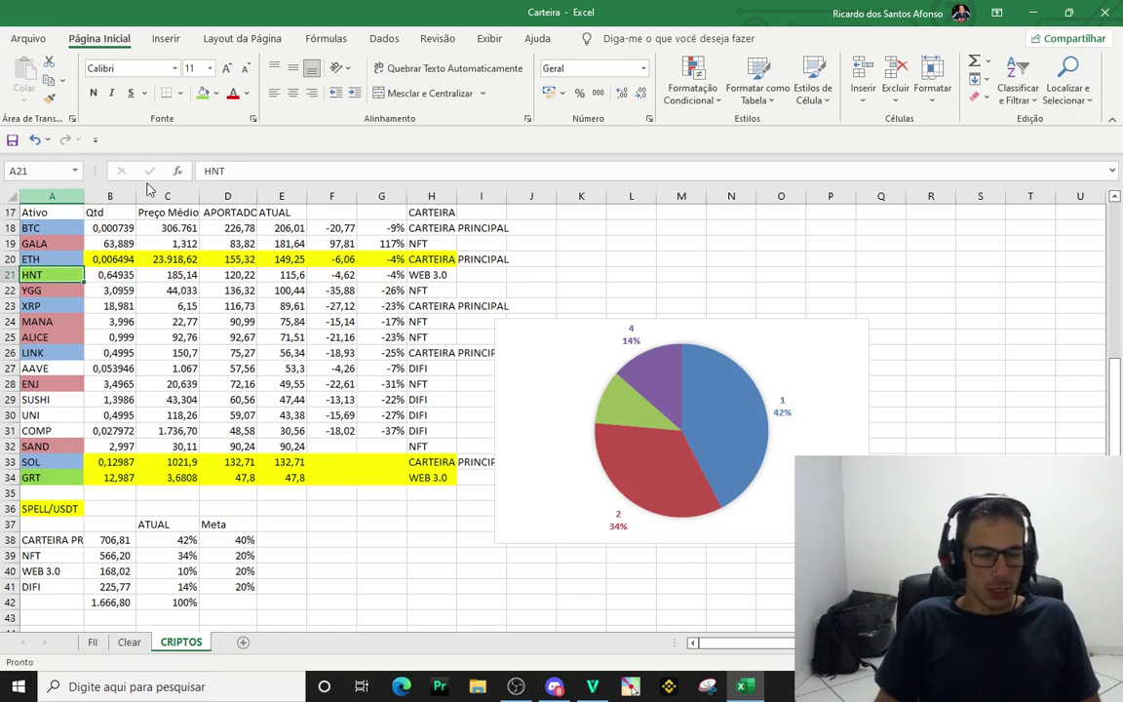
Switch to Vector, load the weekly HNT/USDT chart from the open positions and examine its recent candles
key(alt+Tab)
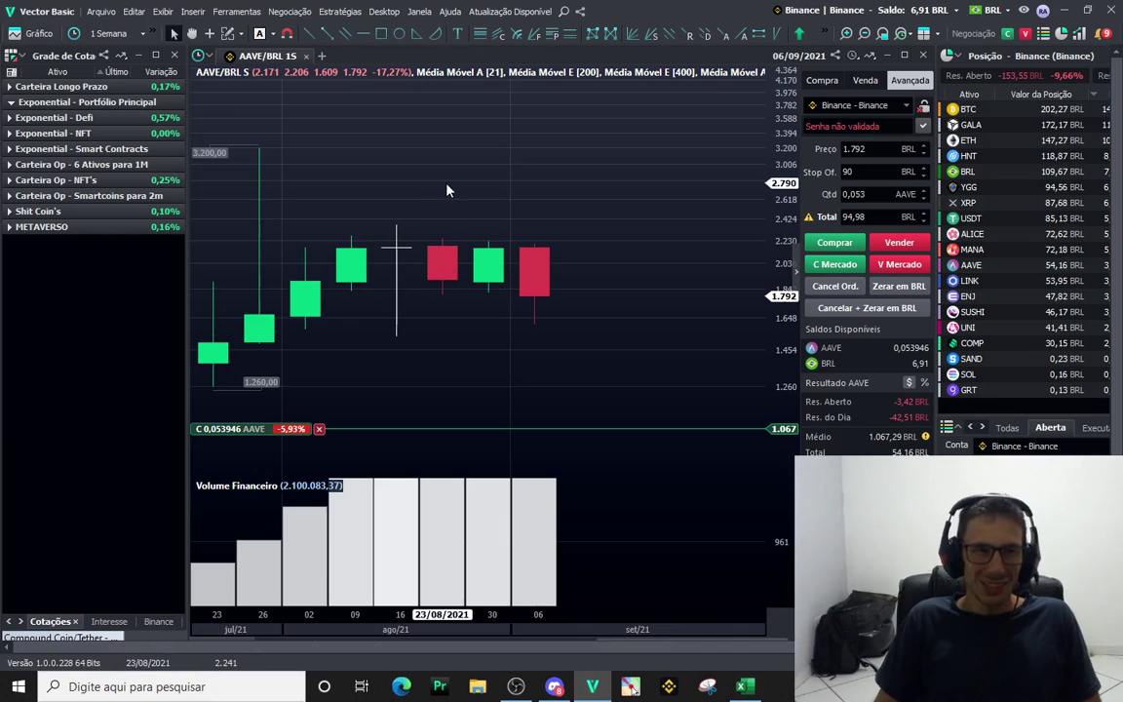
click(1013, 166)
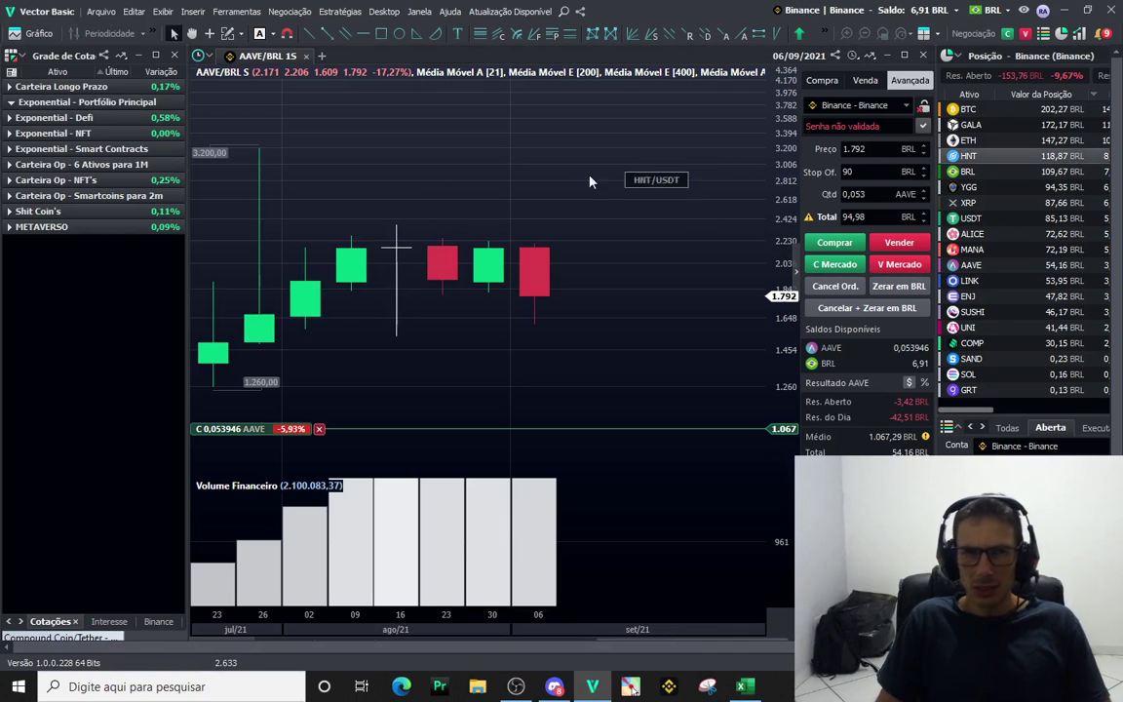
text(s)
key(Escape)
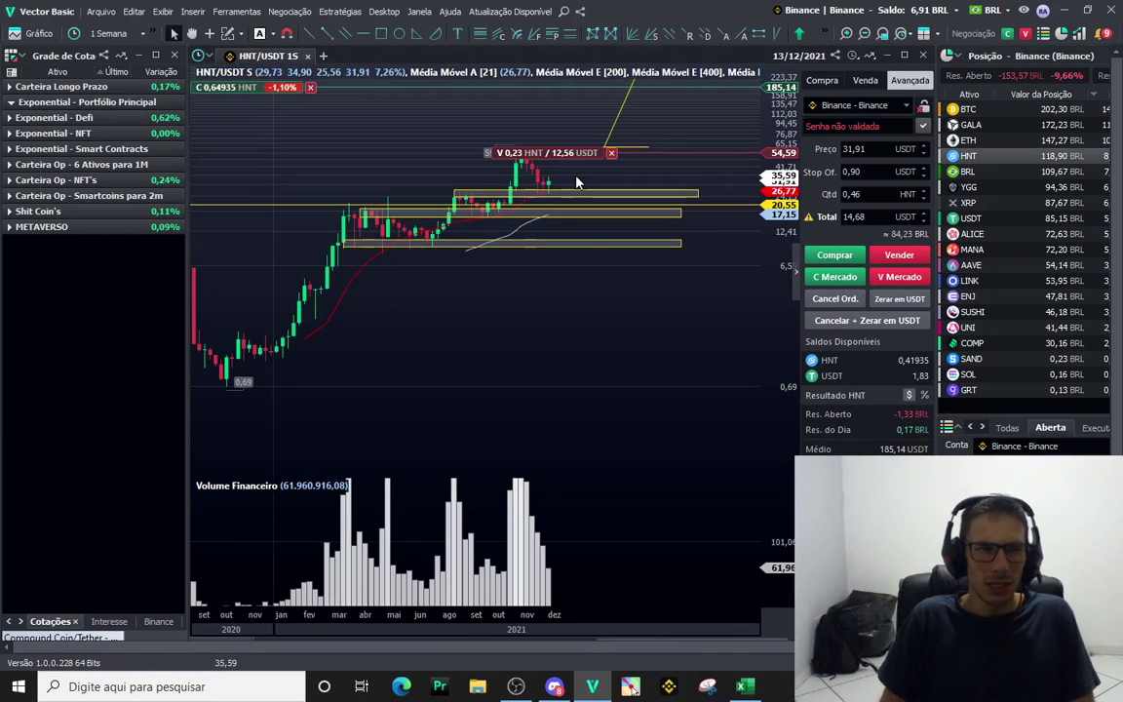
scroll(576, 183, up, 5)
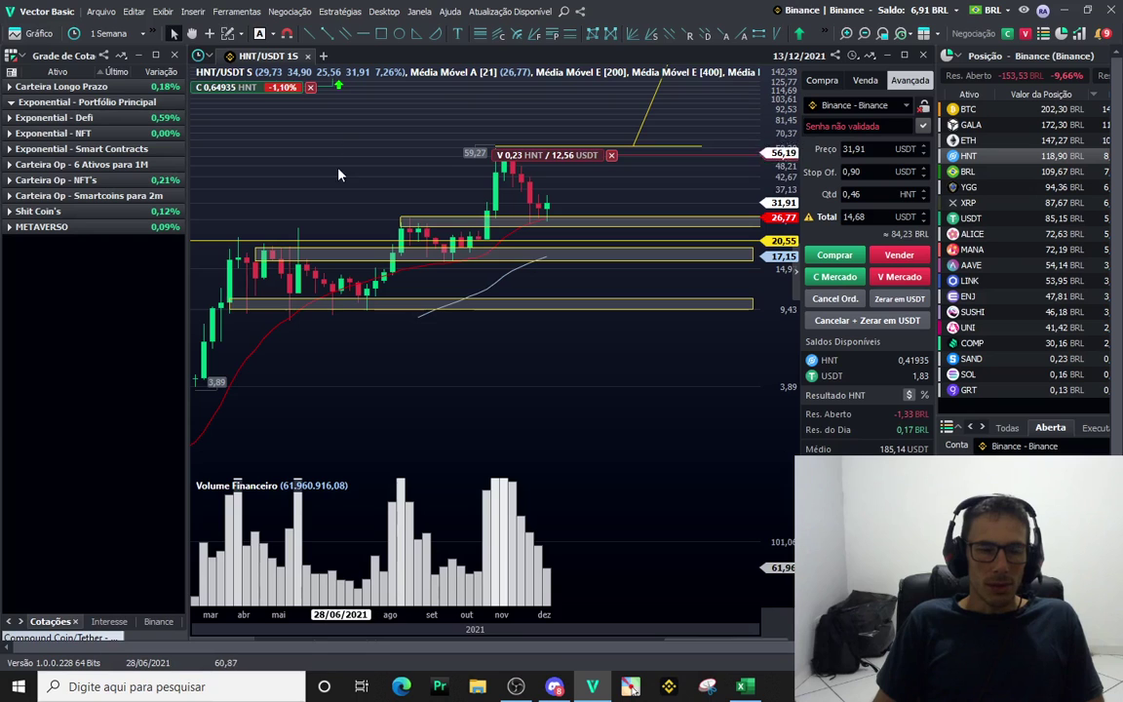
drag(343, 165, 337, 198)
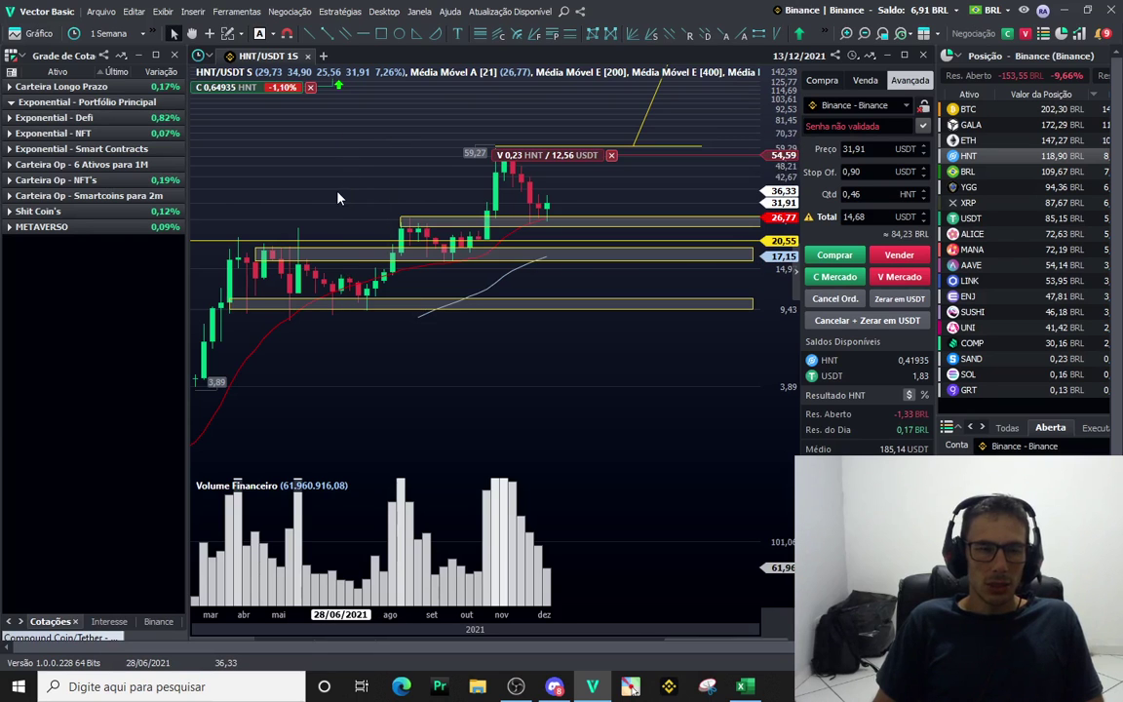
View the HNT/USDT chart on the daily and 60-minute timeframes
text(d)
key(Return)
text(60)
key(Return)
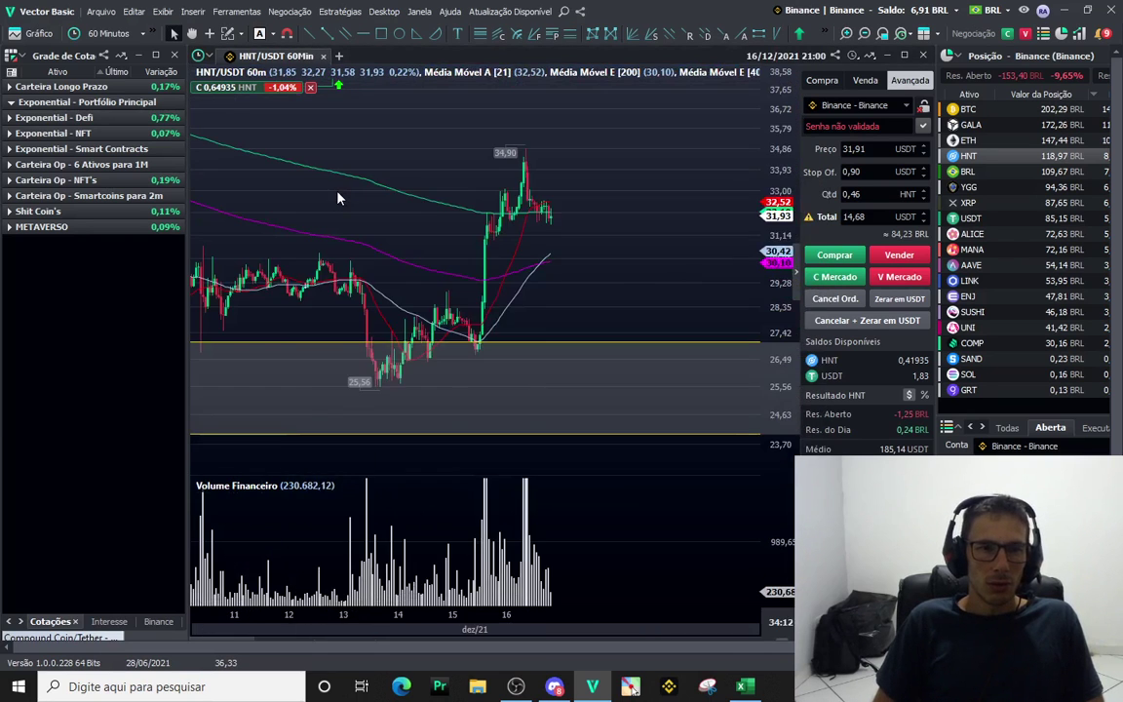
Return the HNT/USDT chart to the weekly timeframe and inspect the upper support zone starting at 16/08/2021
text(s)
key(Return)
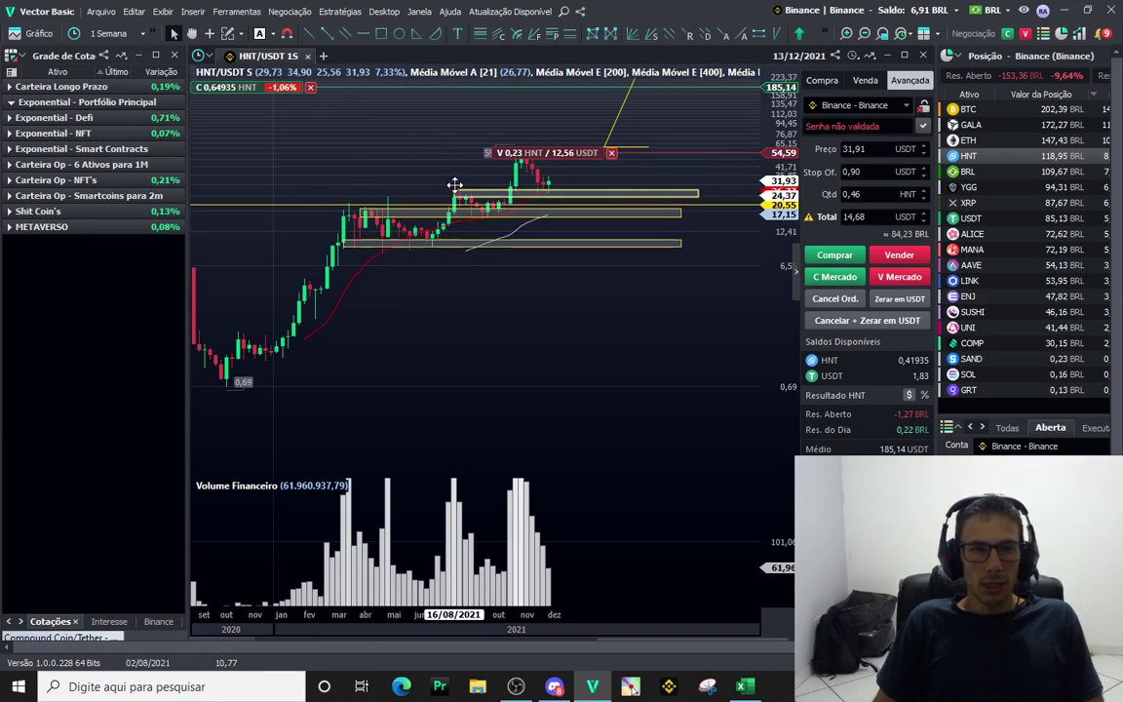
drag(454, 185, 490, 192)
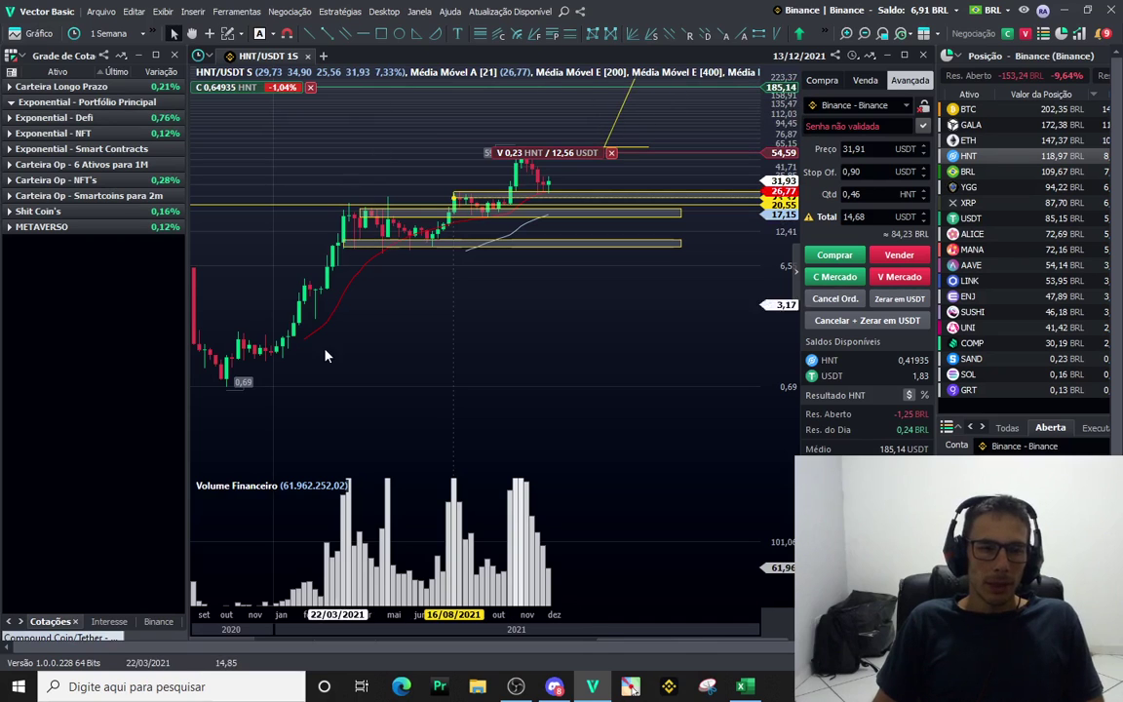
Switch to the Carteira workbook in Excel and fill the DIFI assets AAVE, SUSHI, UNI and COMP with dark blue
click(1069, 10)
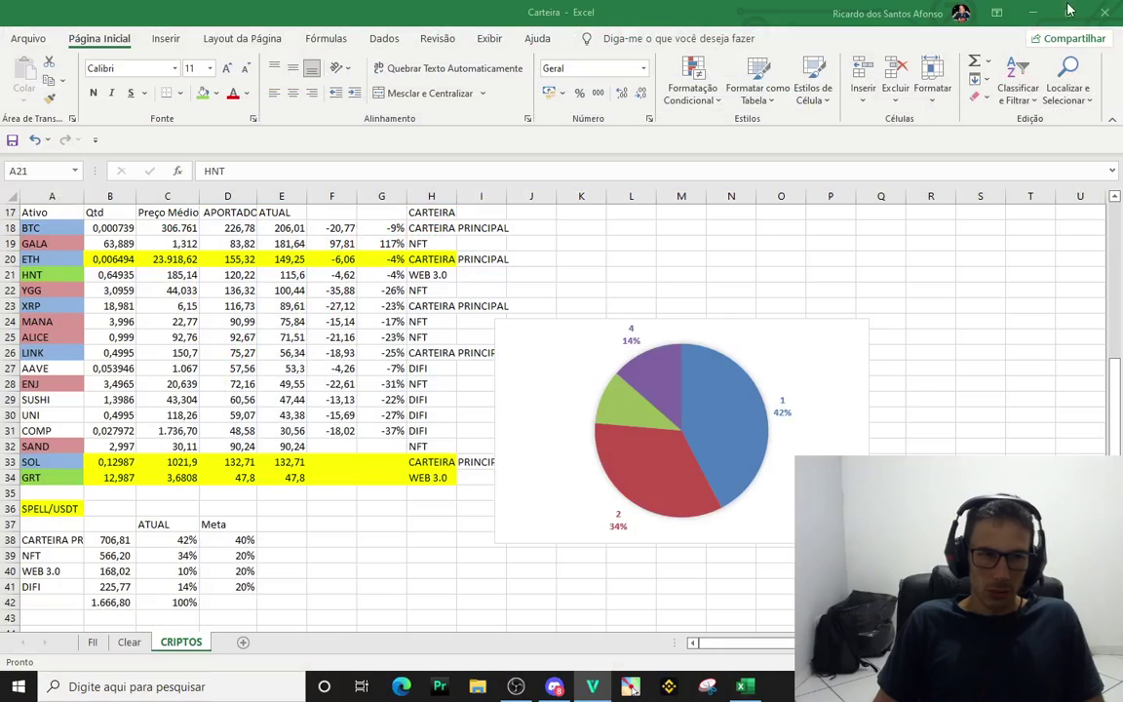
click(43, 369)
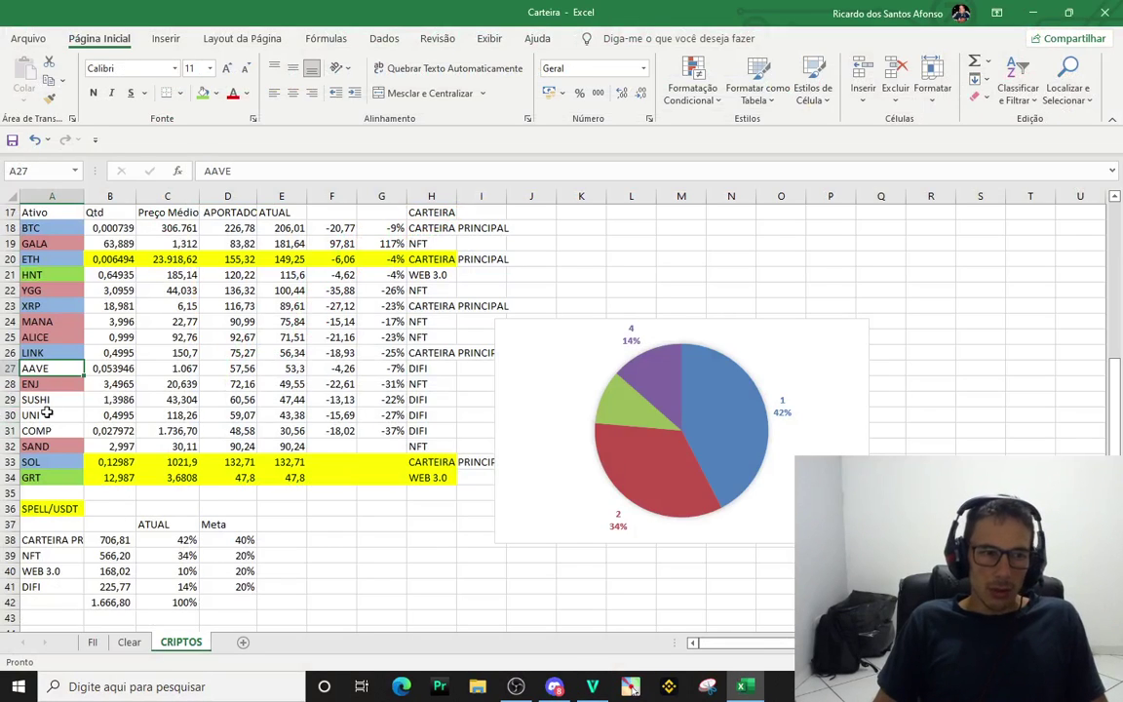
drag(61, 398, 49, 429)
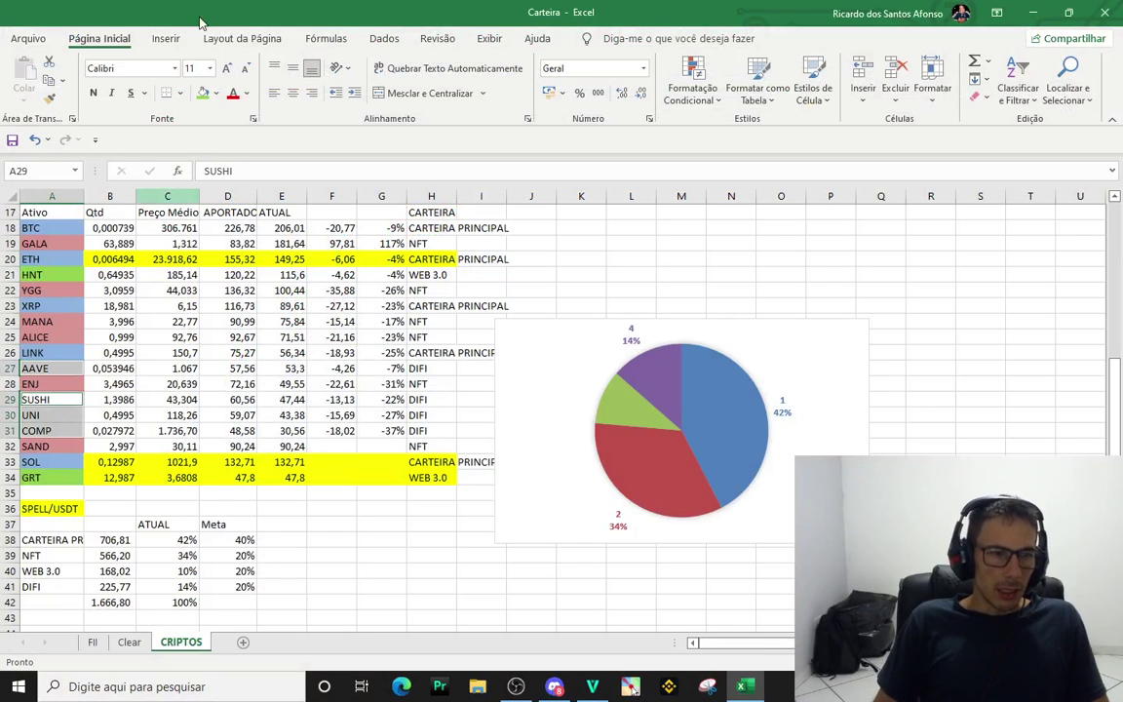
click(217, 96)
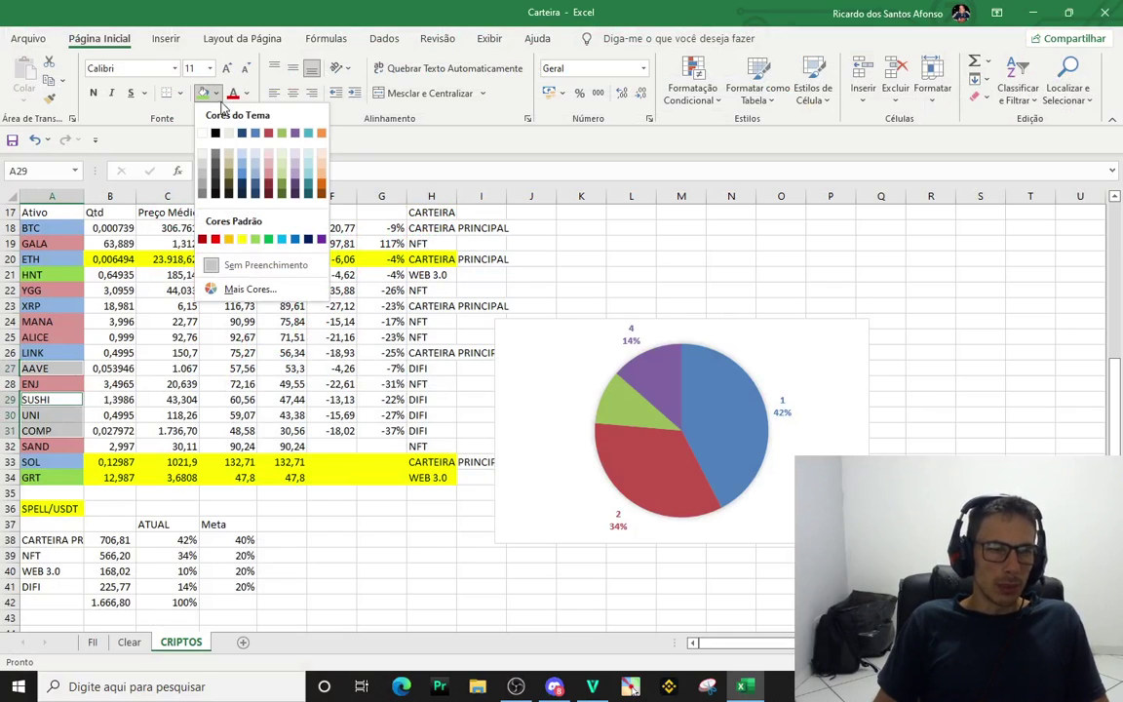
click(259, 185)
click(297, 555)
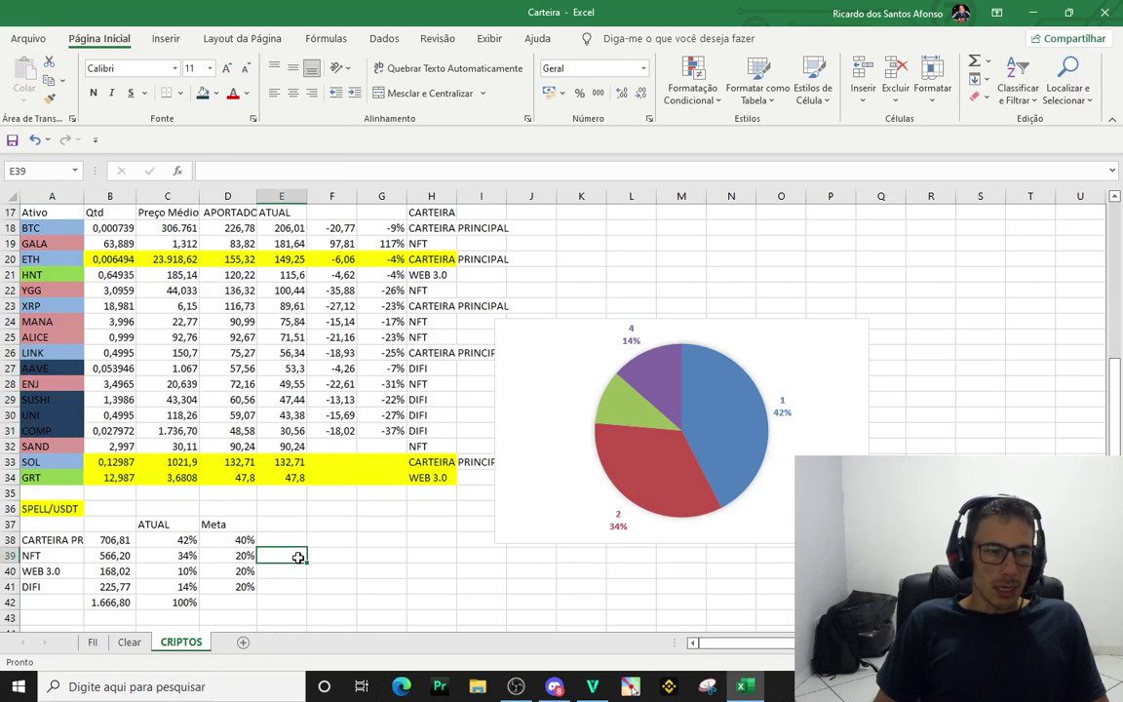
Examine the DIFI assets in column A and the SPELL/USDT entry in cell A36
click(70, 368)
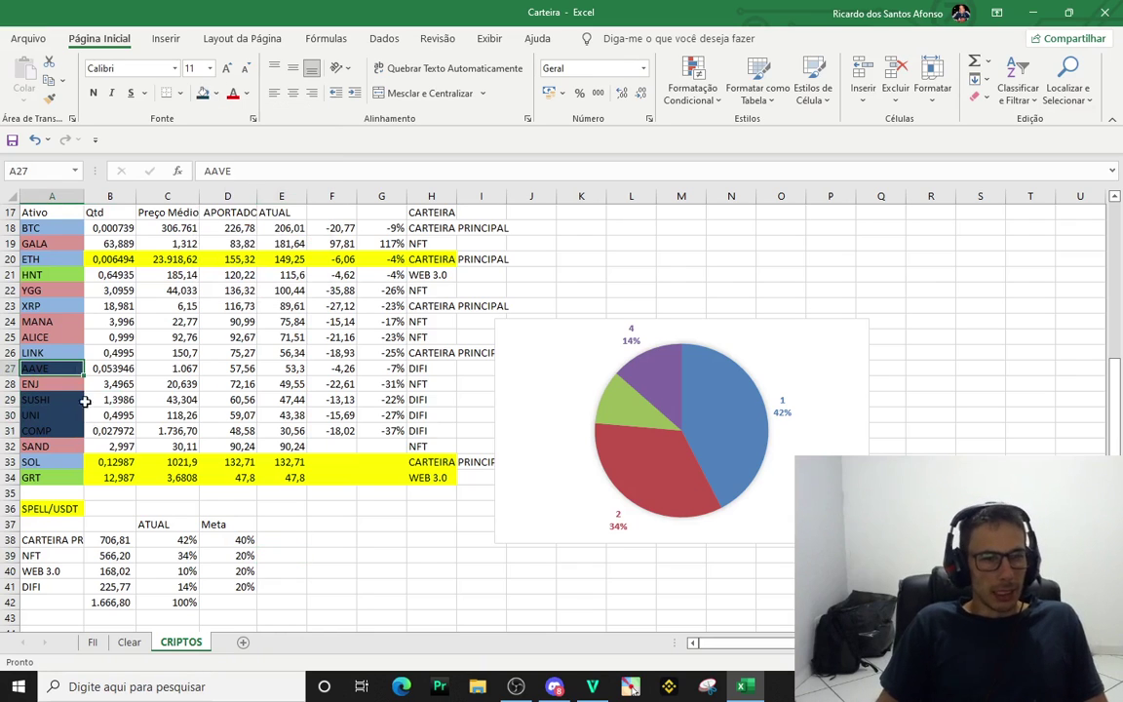
drag(70, 399, 58, 430)
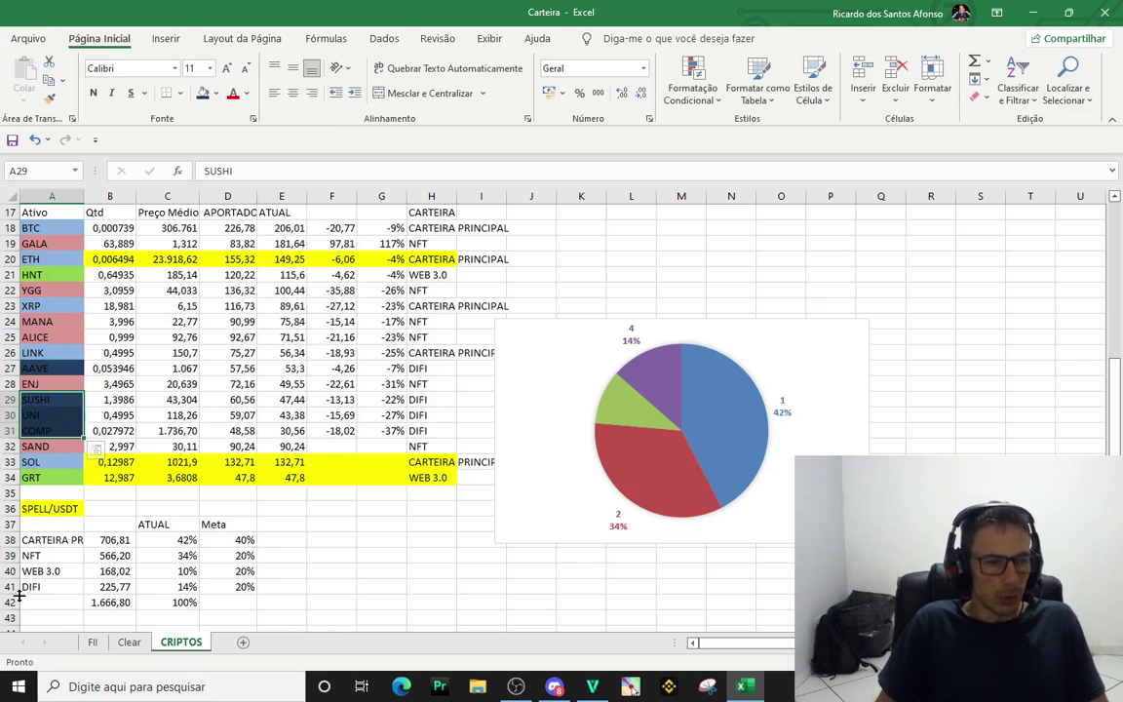
click(44, 521)
click(55, 509)
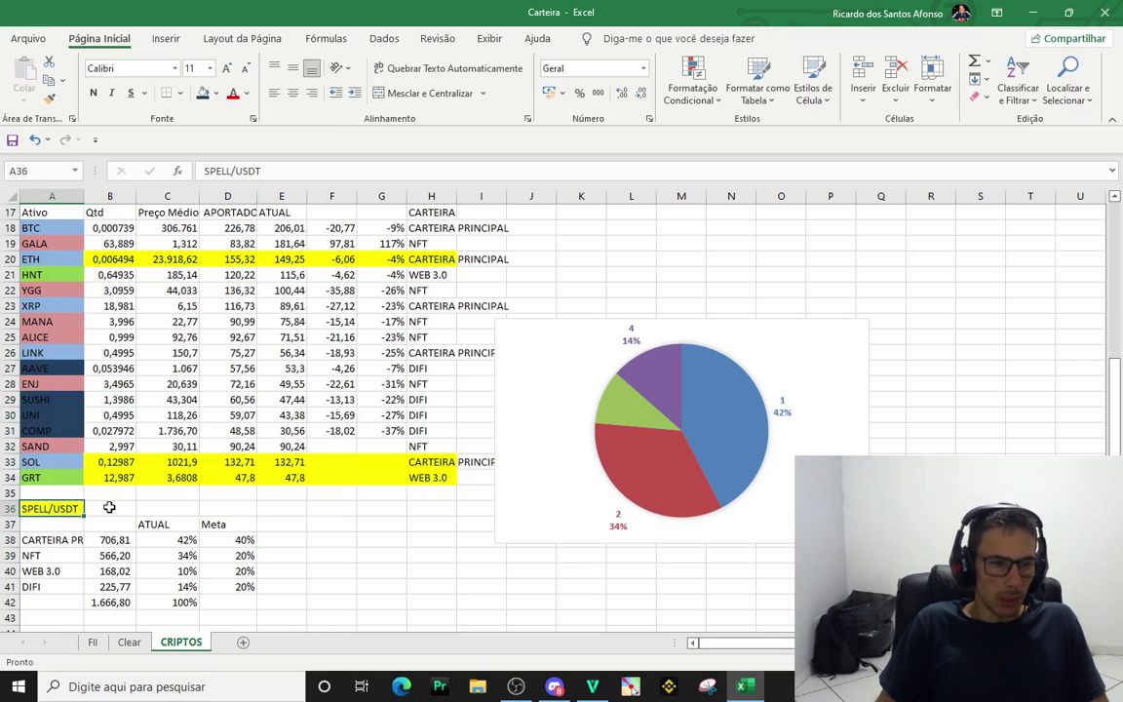
key(Return)
click(55, 509)
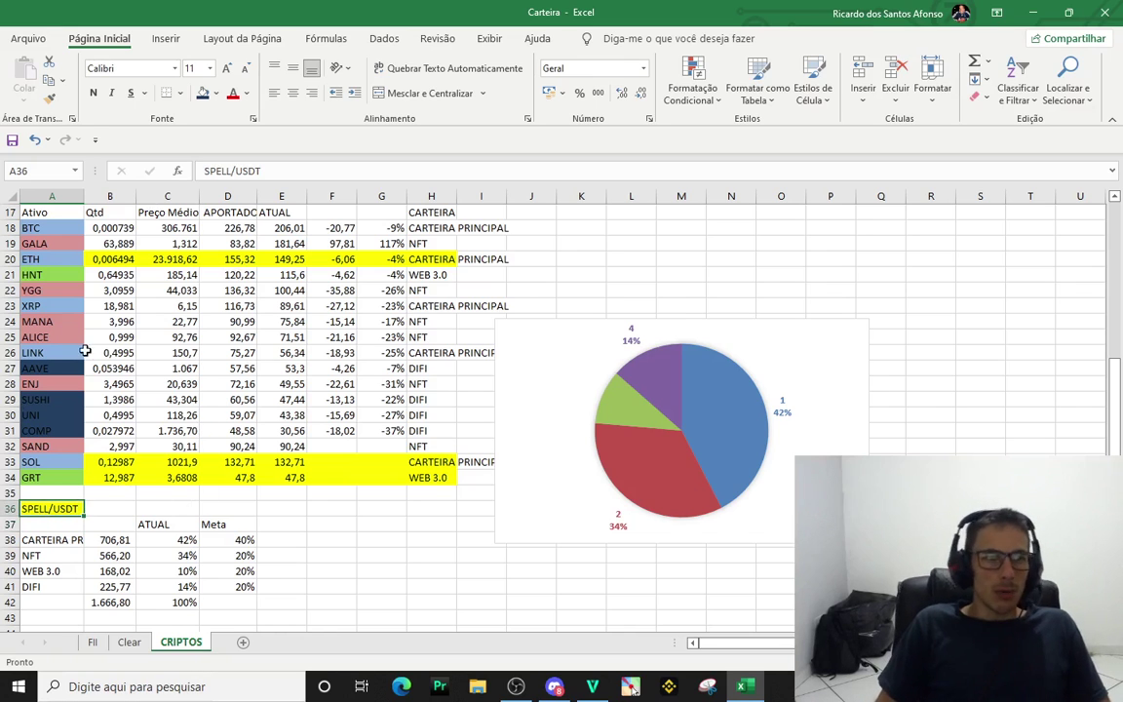
Review the full holdings table in rows 18 to 34, from BTC to GRT, including each asset's portfolio category
drag(35, 228, 389, 478)
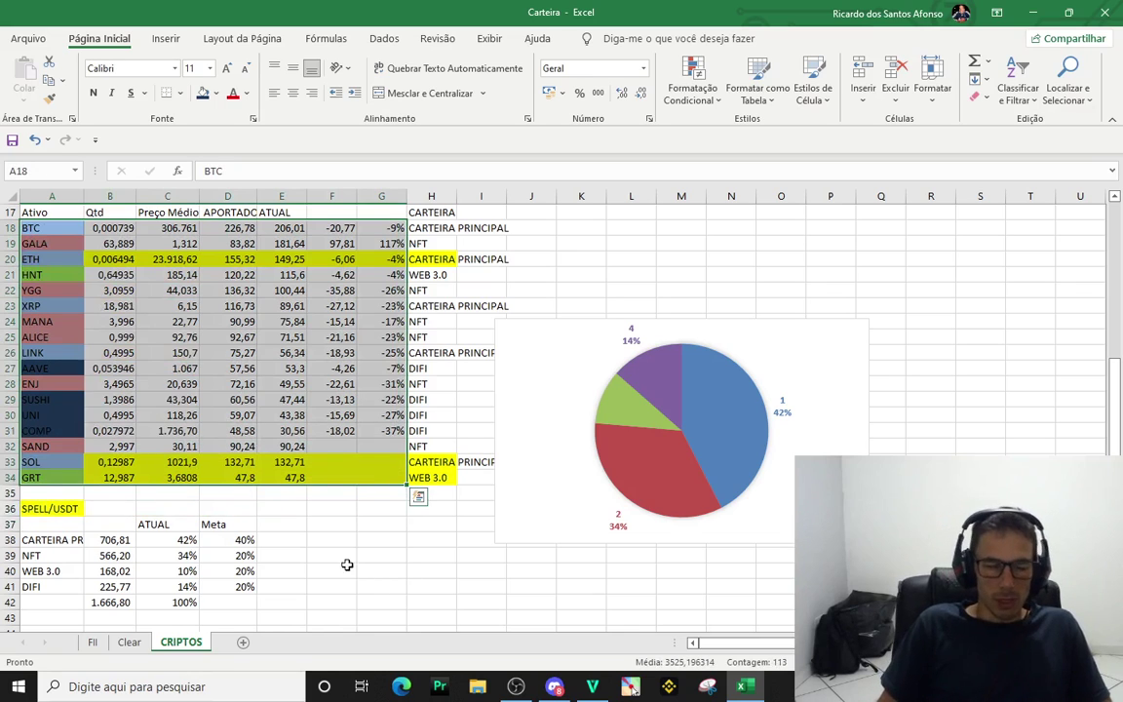
drag(54, 228, 419, 440)
click(477, 524)
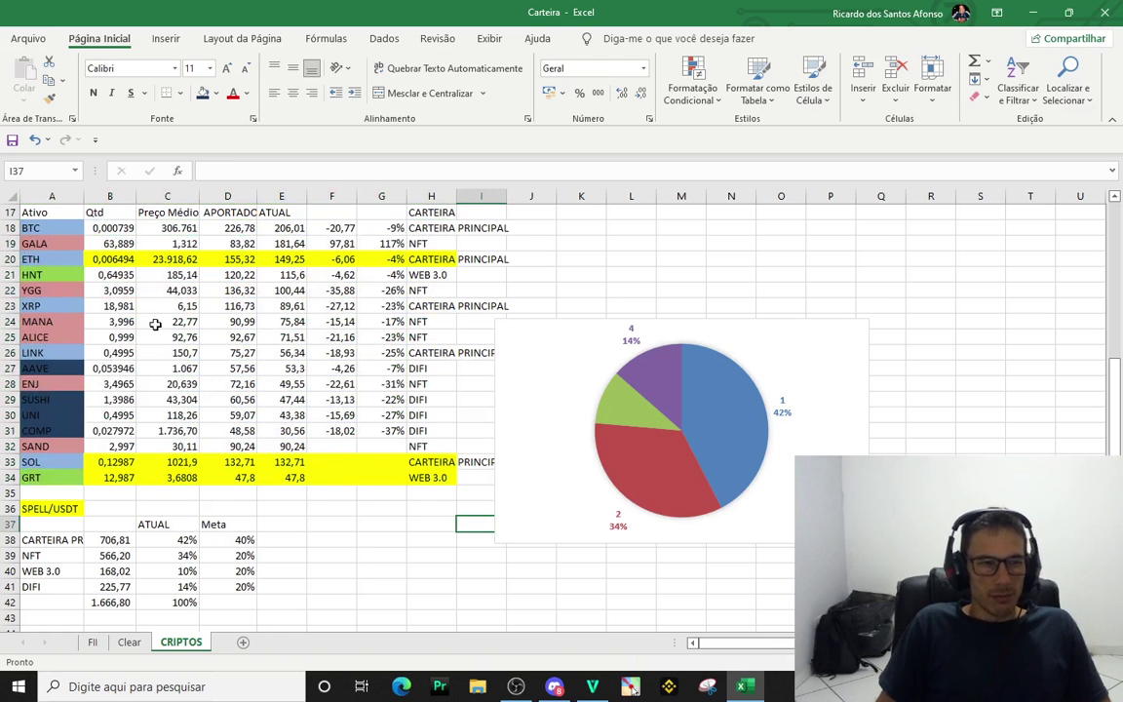
drag(35, 228, 419, 477)
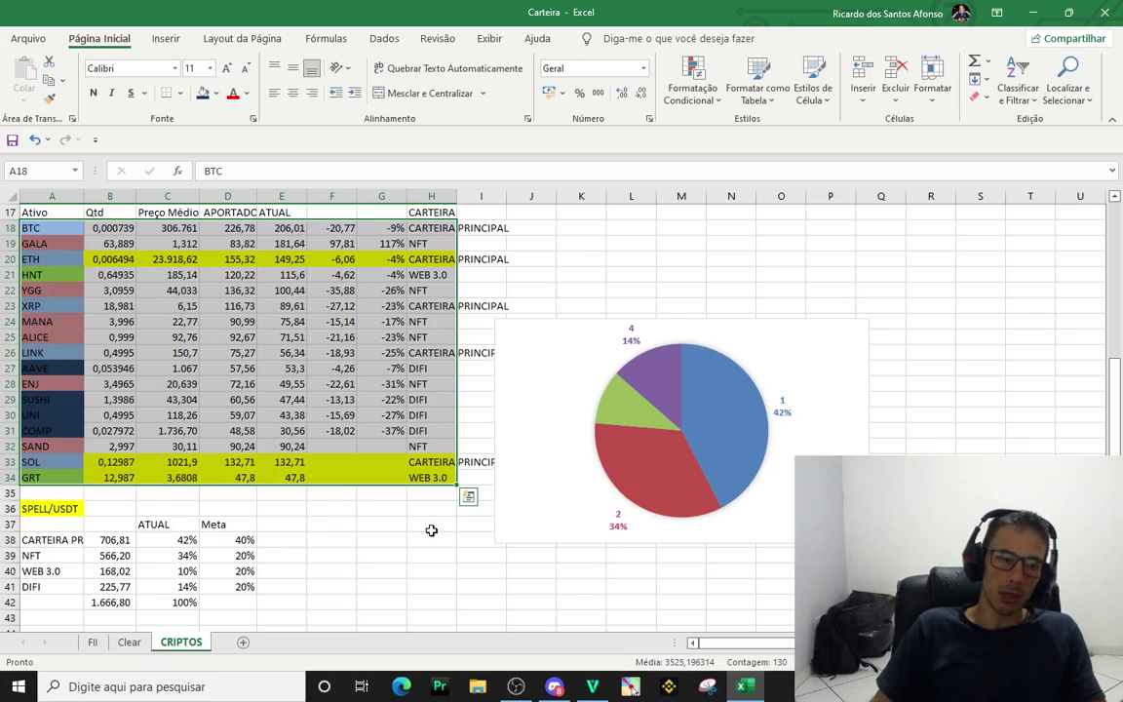
click(333, 570)
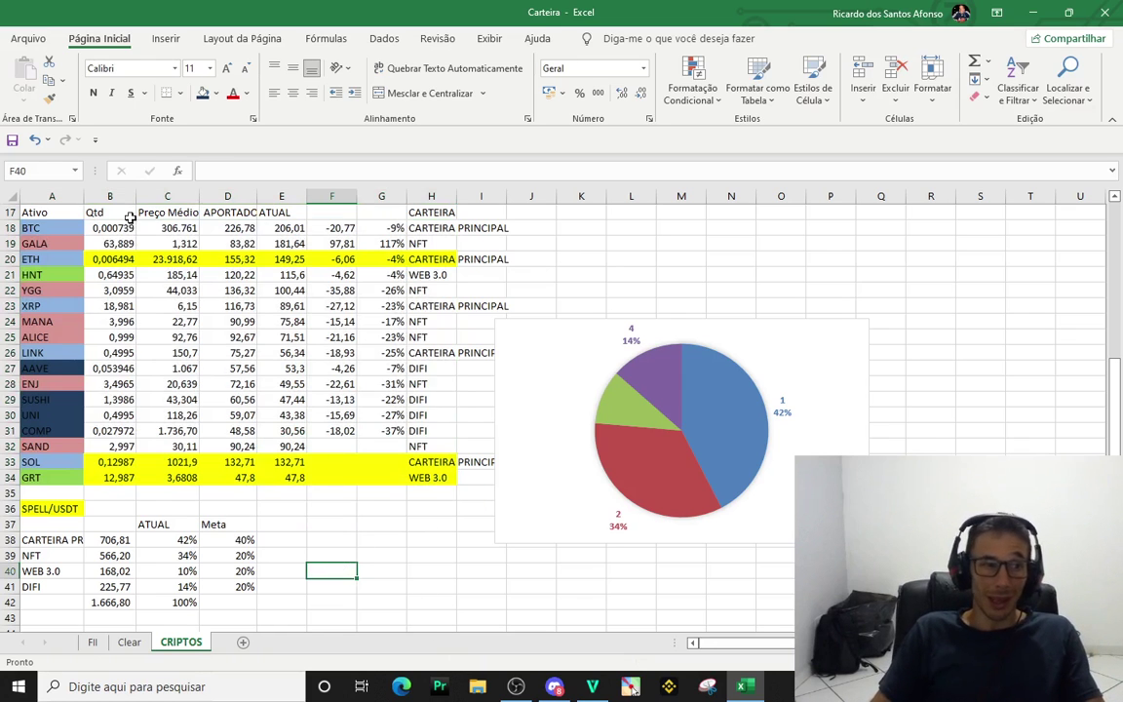
drag(48, 227, 442, 477)
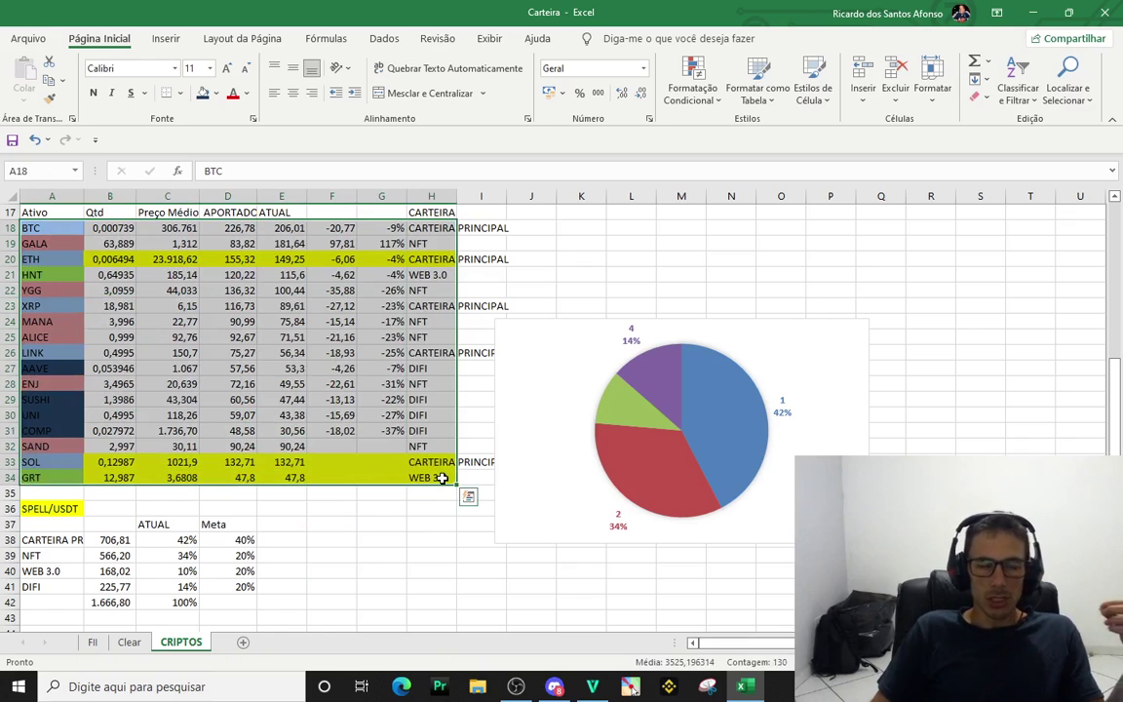
click(448, 583)
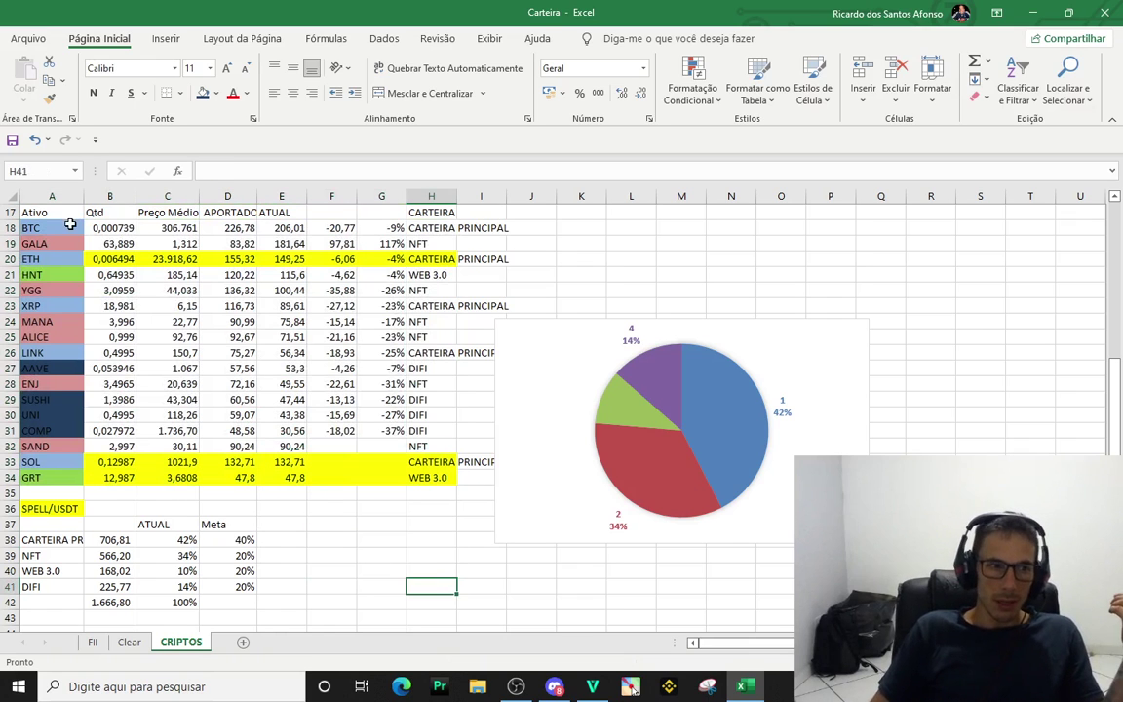
drag(70, 225, 431, 476)
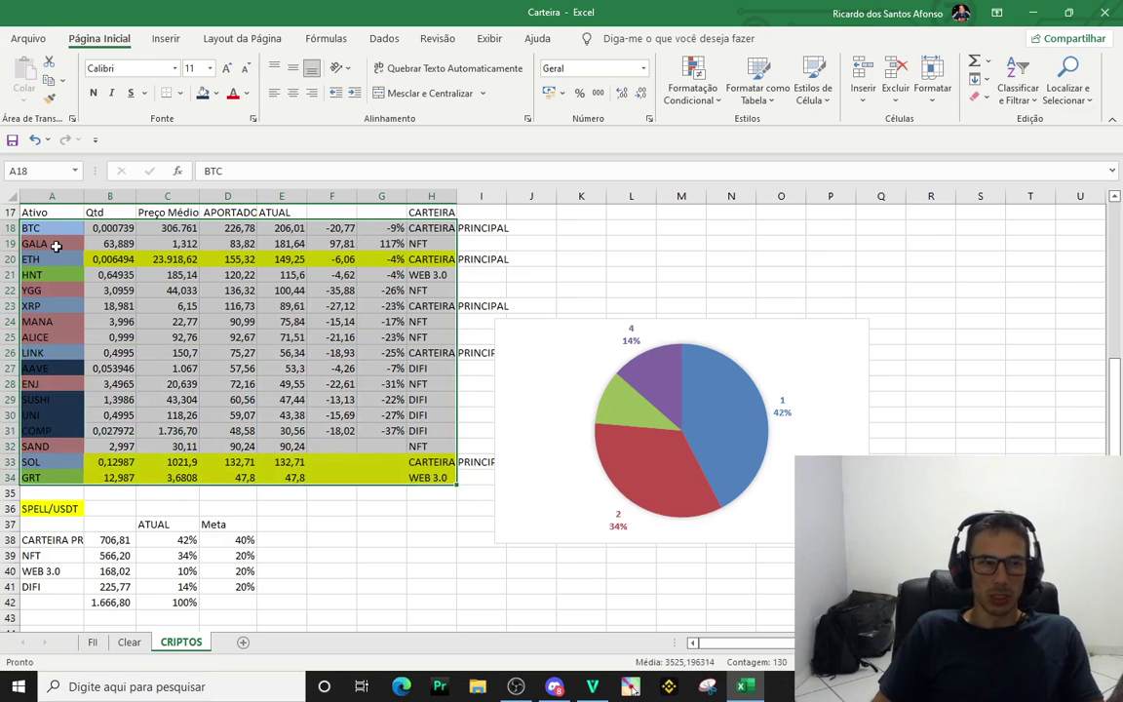
drag(49, 226, 444, 476)
click(288, 553)
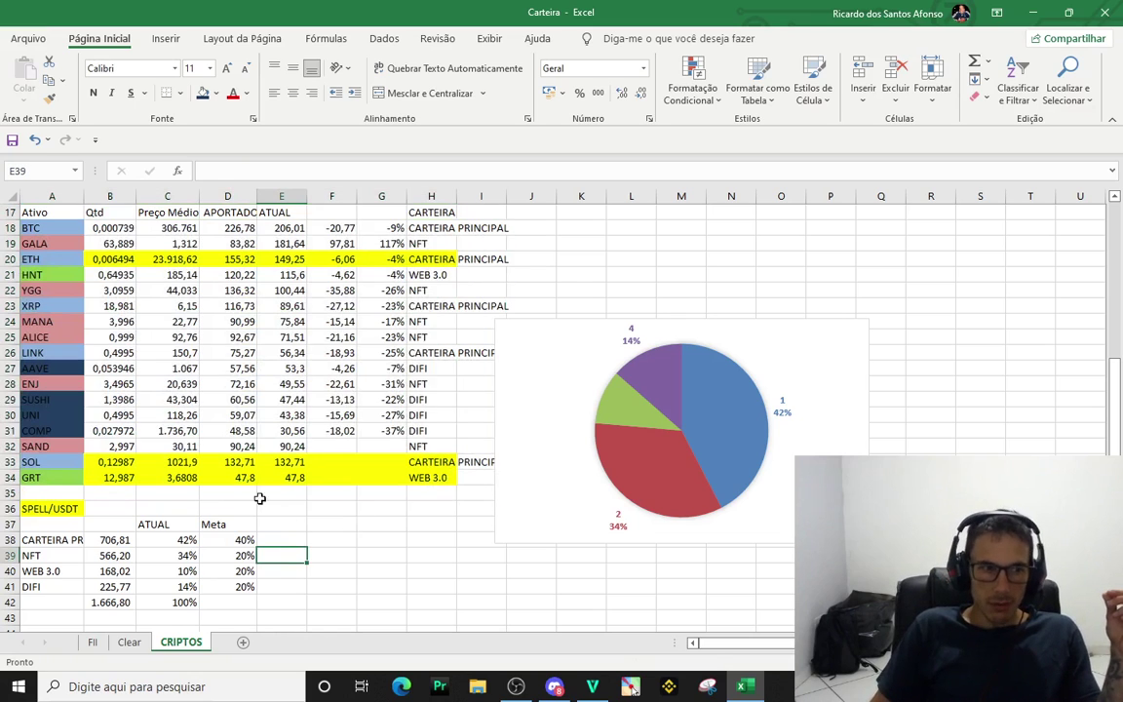
drag(68, 232, 413, 484)
click(421, 493)
click(416, 519)
drag(57, 230, 428, 496)
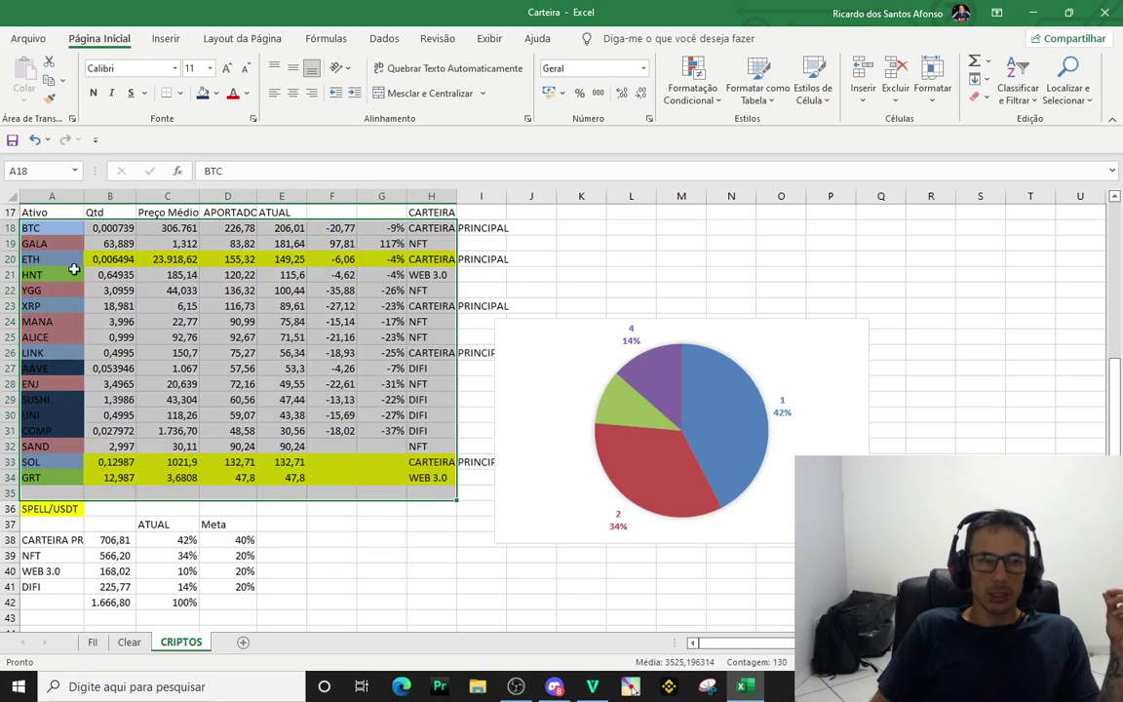
drag(63, 224, 429, 478)
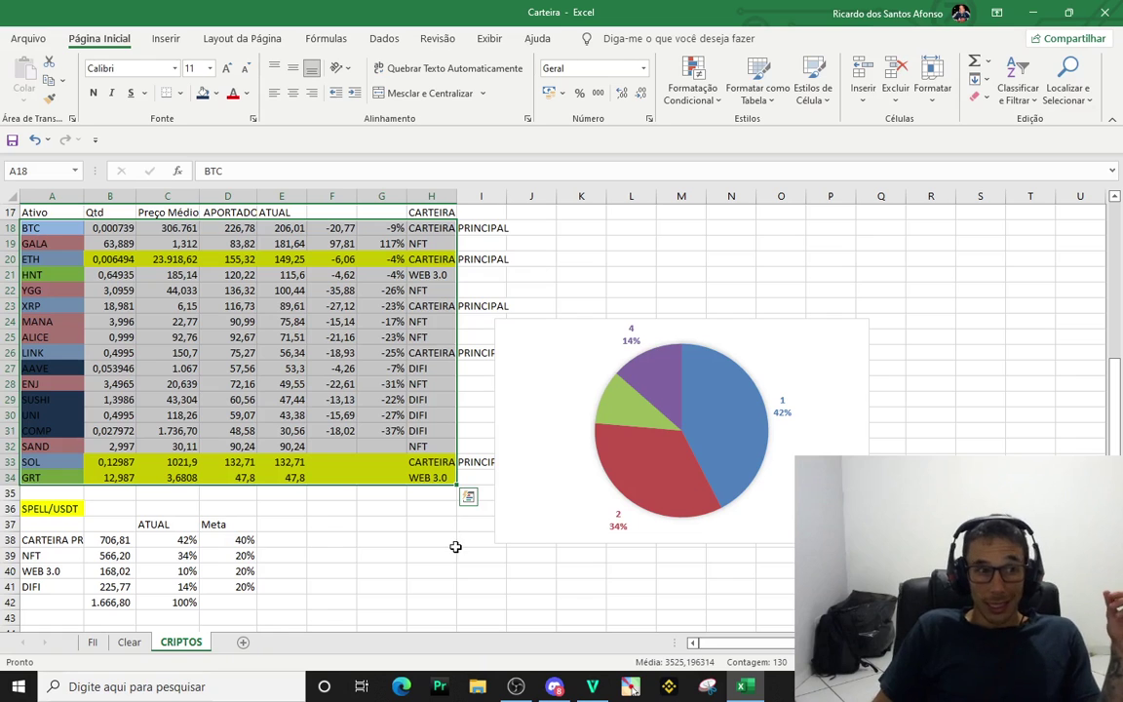
click(430, 524)
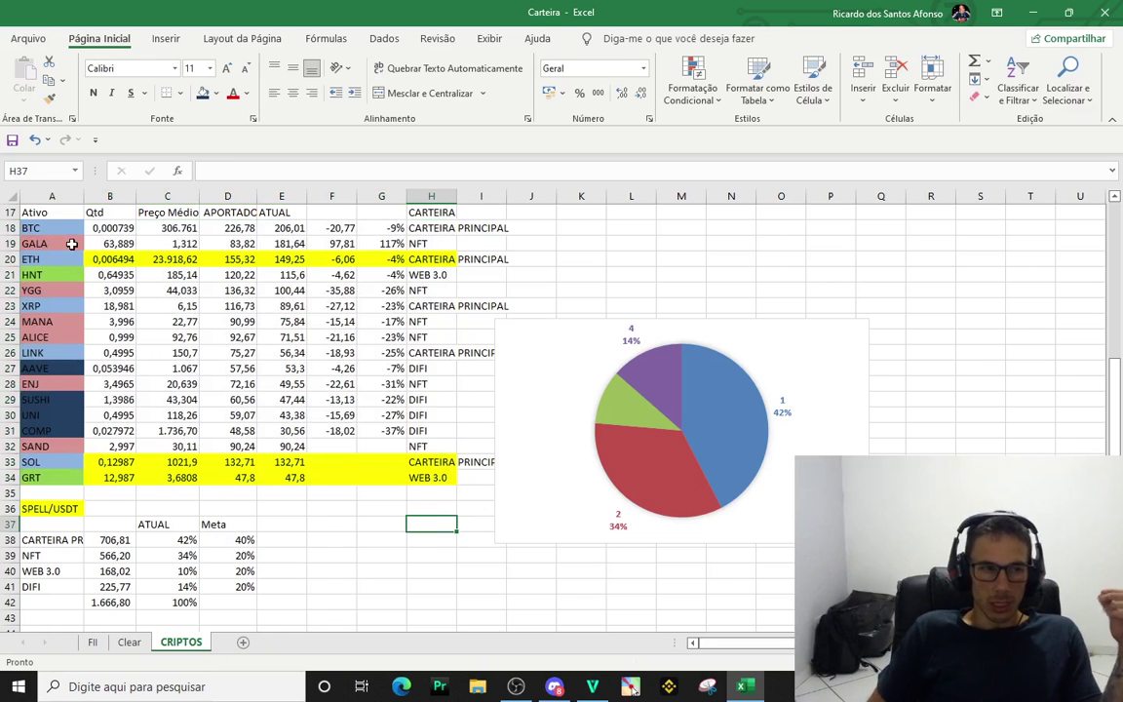
drag(61, 227, 438, 481)
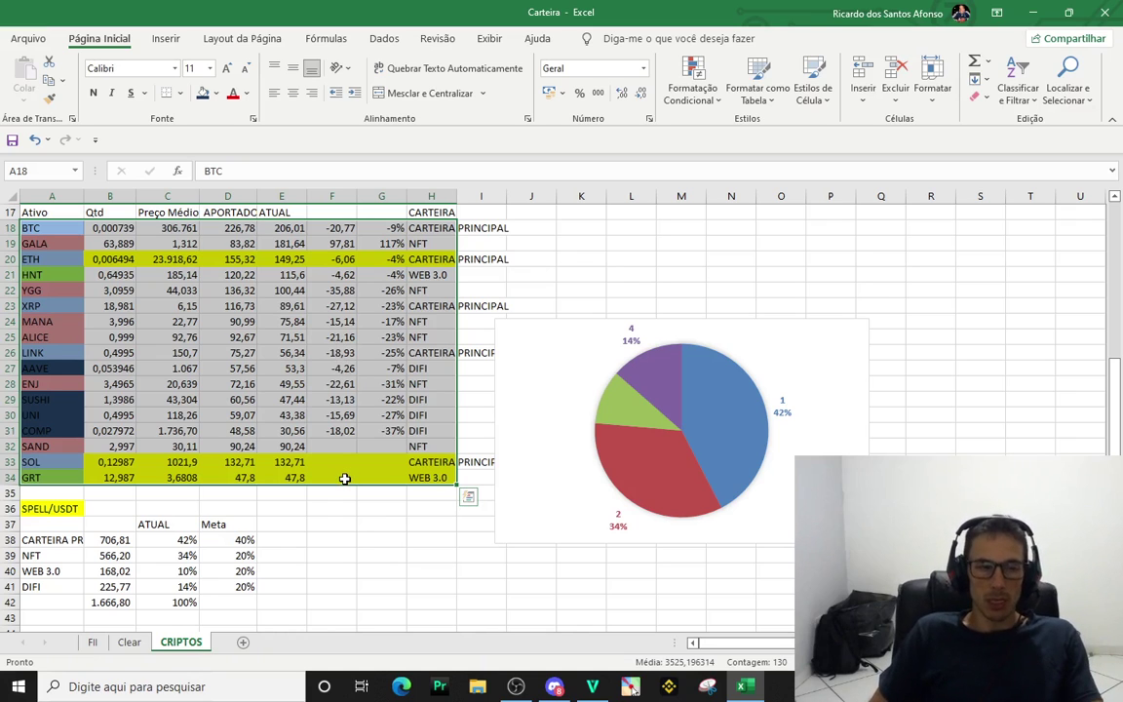
click(403, 519)
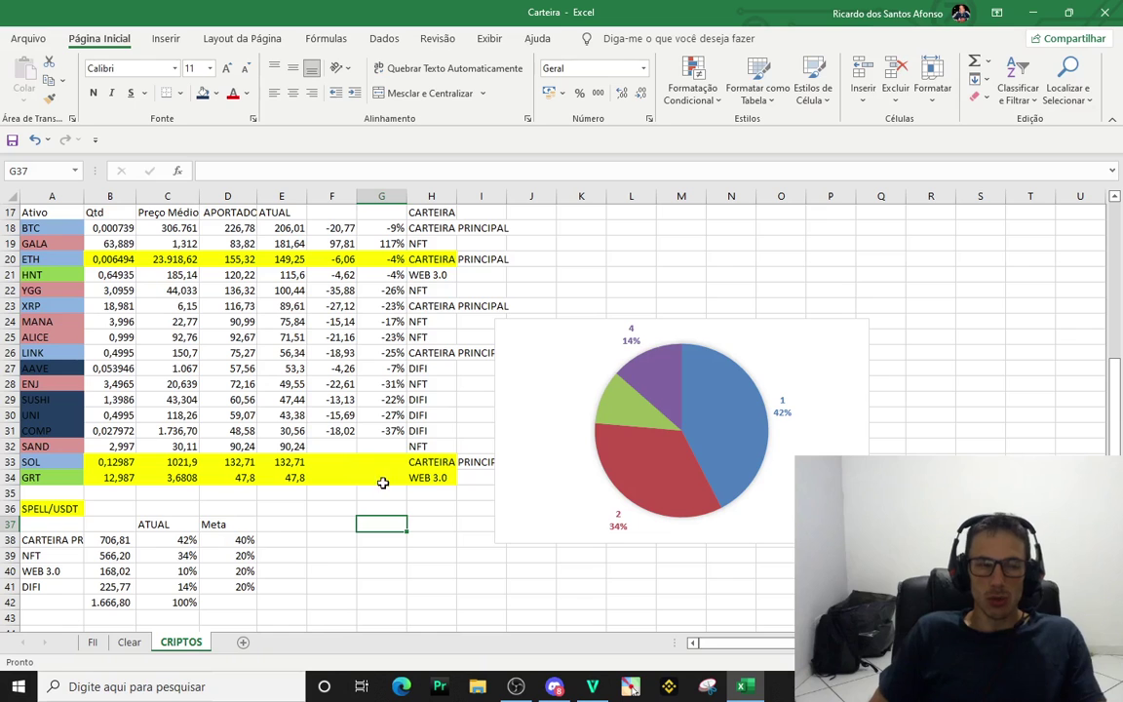
drag(34, 222, 470, 476)
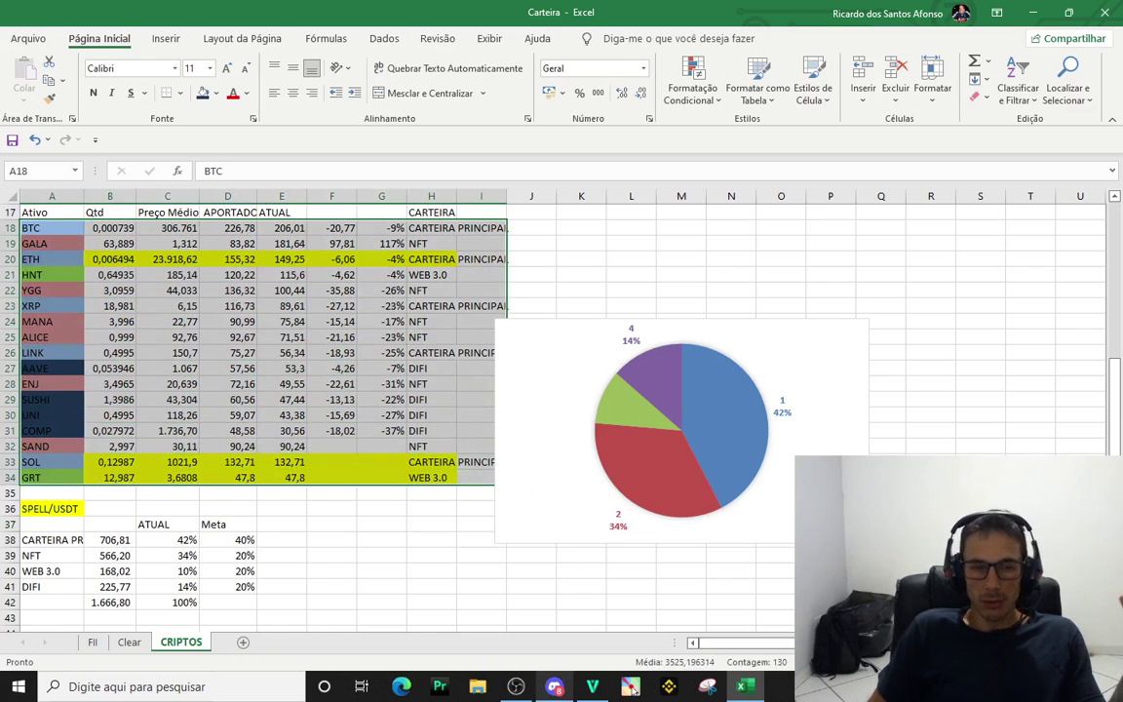
Switch to Vector, load the BTC/BRL chart from the open positions and view it on the daily timeframe
click(591, 686)
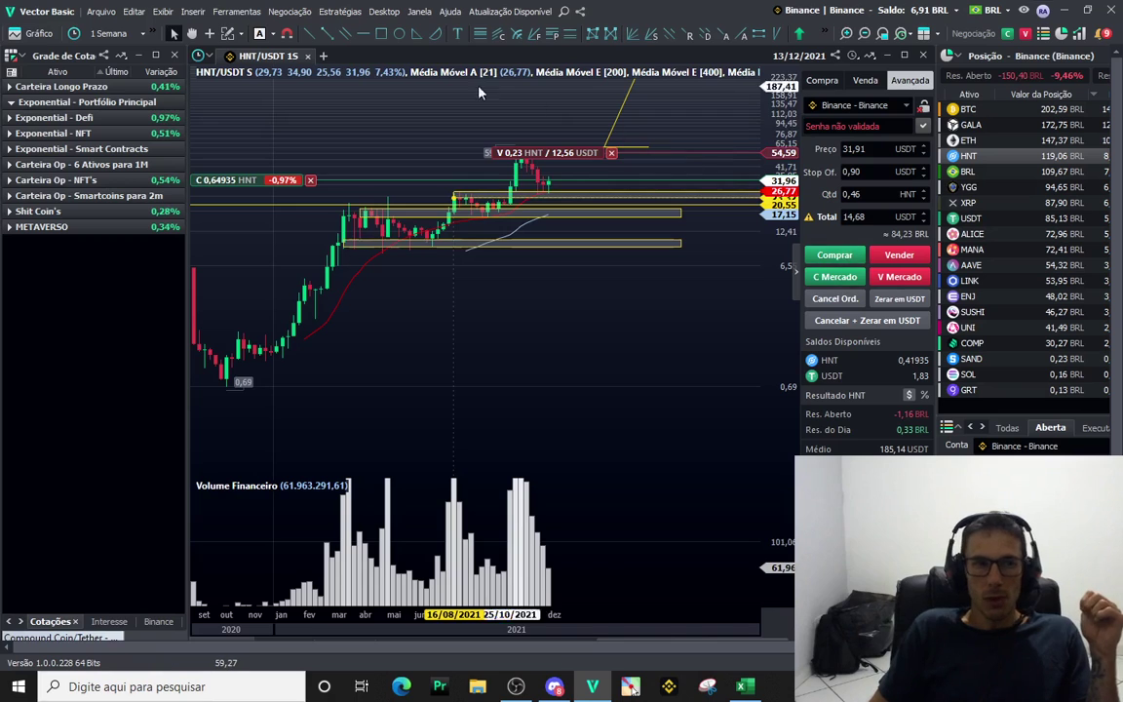
click(995, 108)
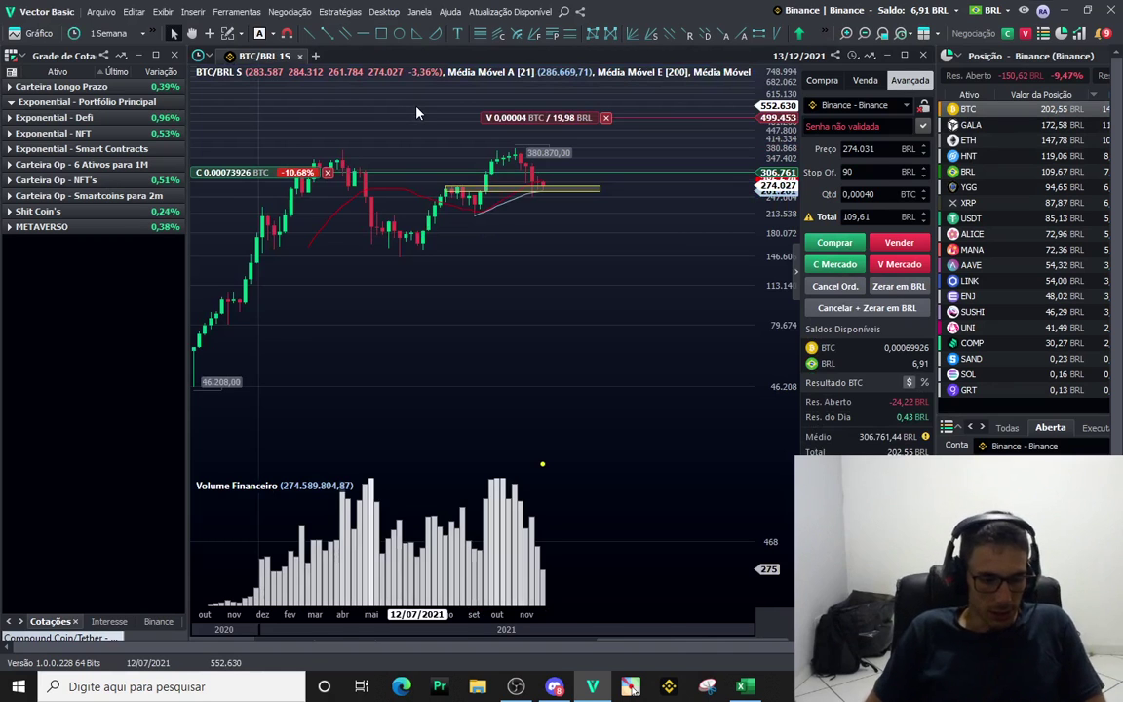
key(d)
scroll(416, 113, down, 2)
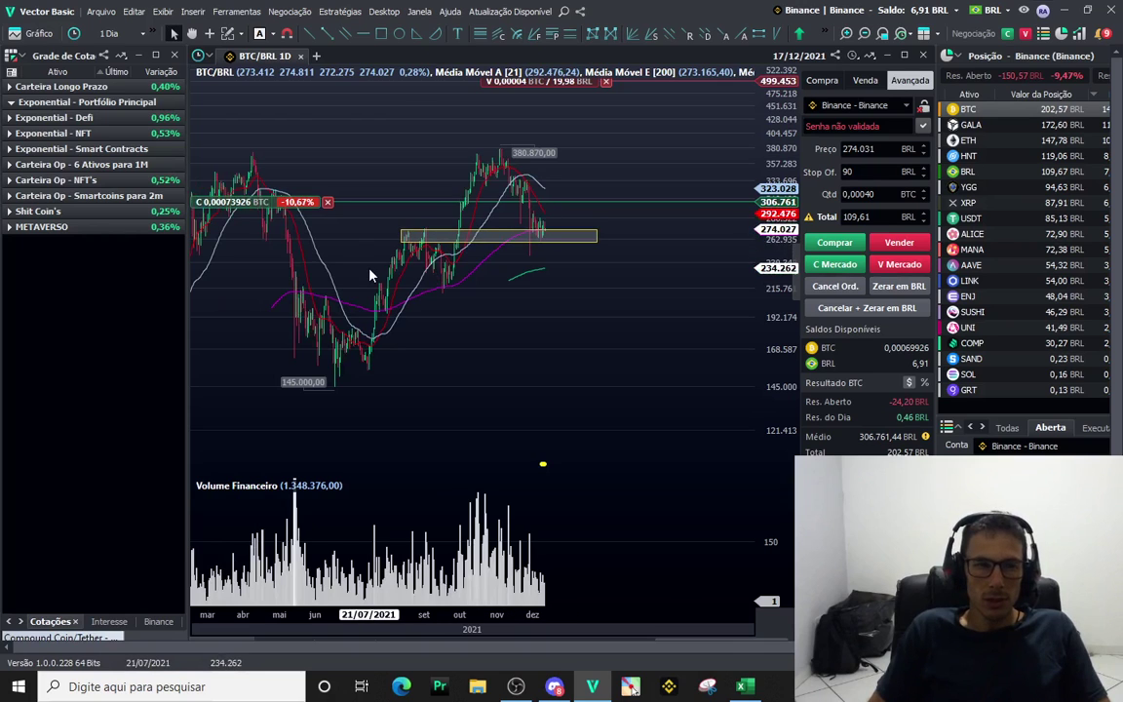
drag(369, 272, 545, 268)
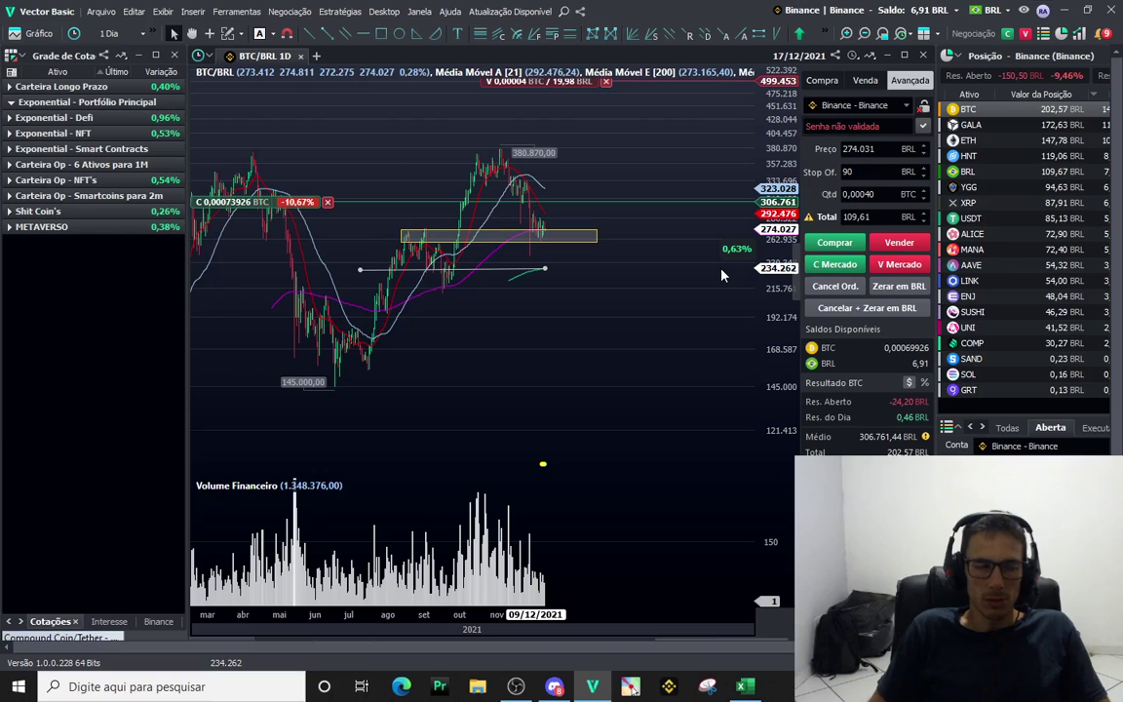
drag(721, 275, 722, 275)
key(Delete)
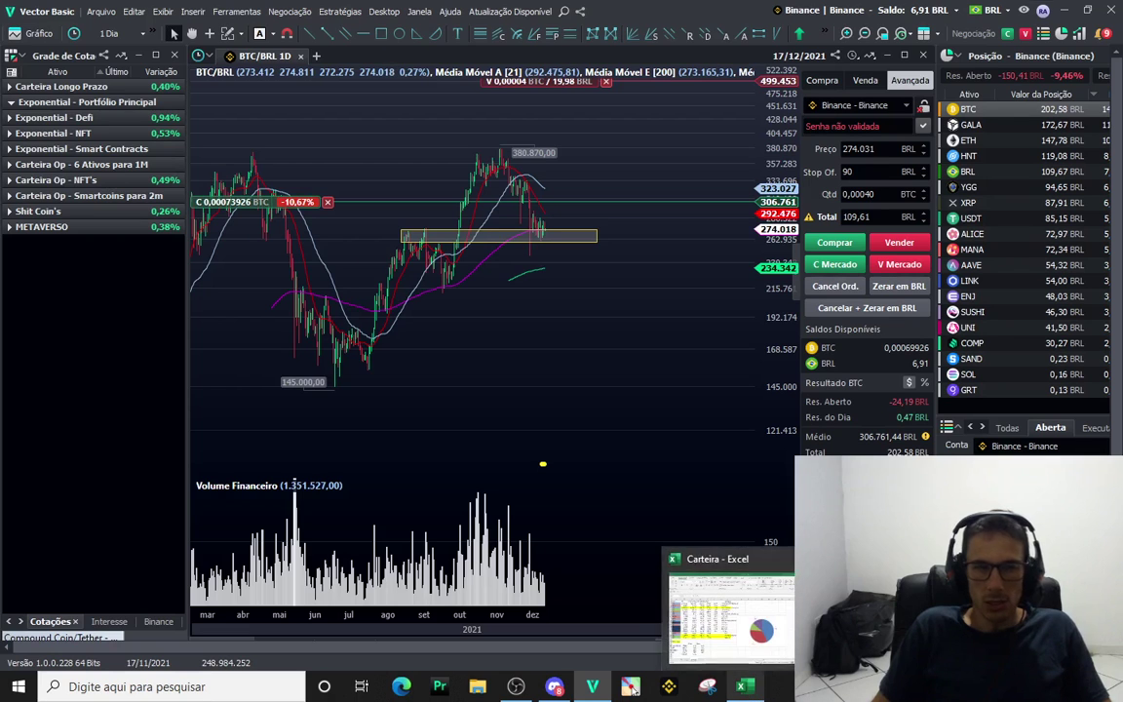
Detach the Binance positions panel to inspect the position weights and open results, and dock it back in place
double_click(986, 56)
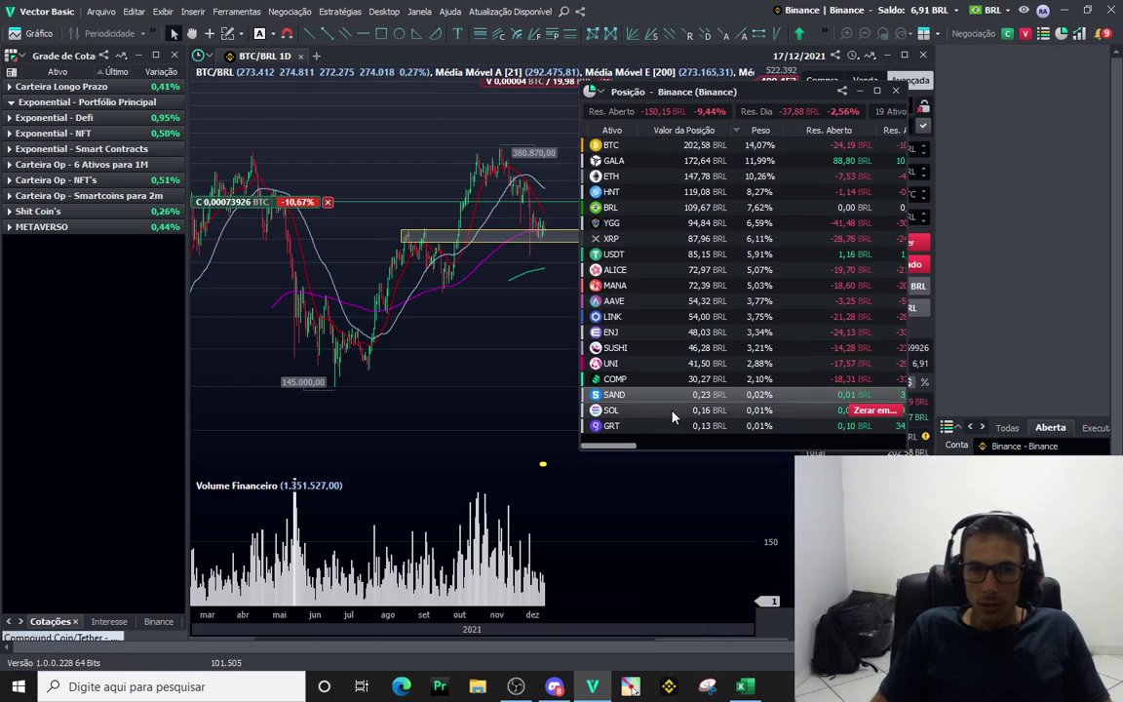
mouse_move(624, 445)
mouse_down()
mouse_move(682, 448)
mouse_move(628, 456)
mouse_up()
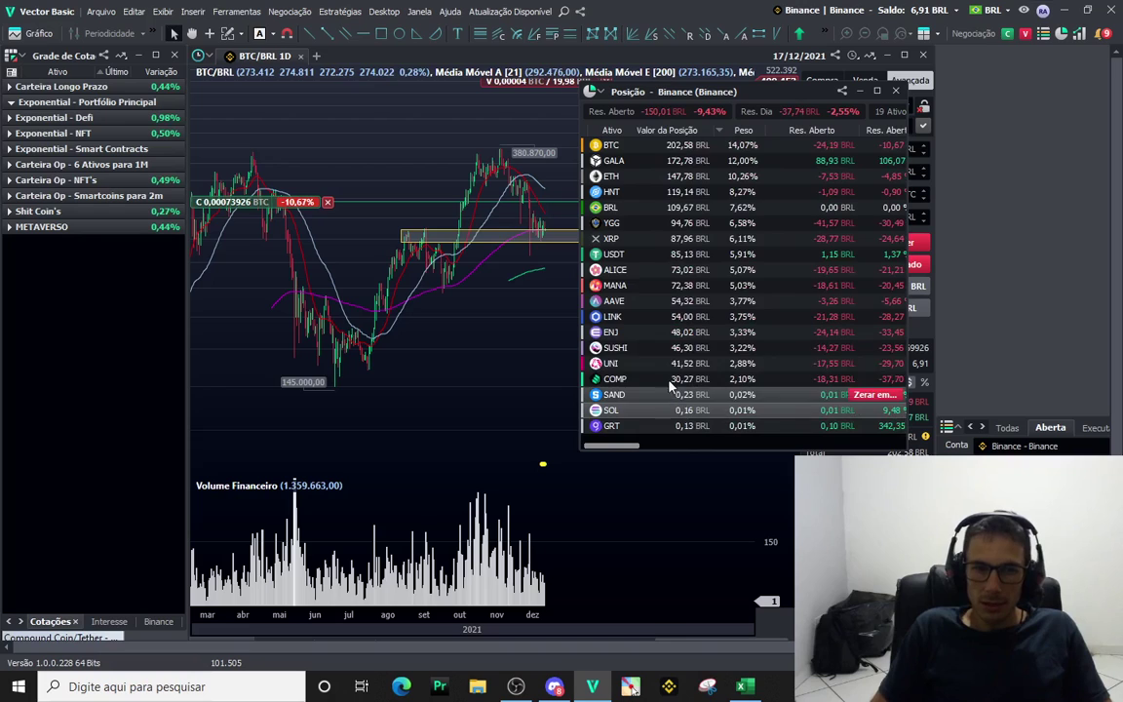
drag(599, 92, 891, 56)
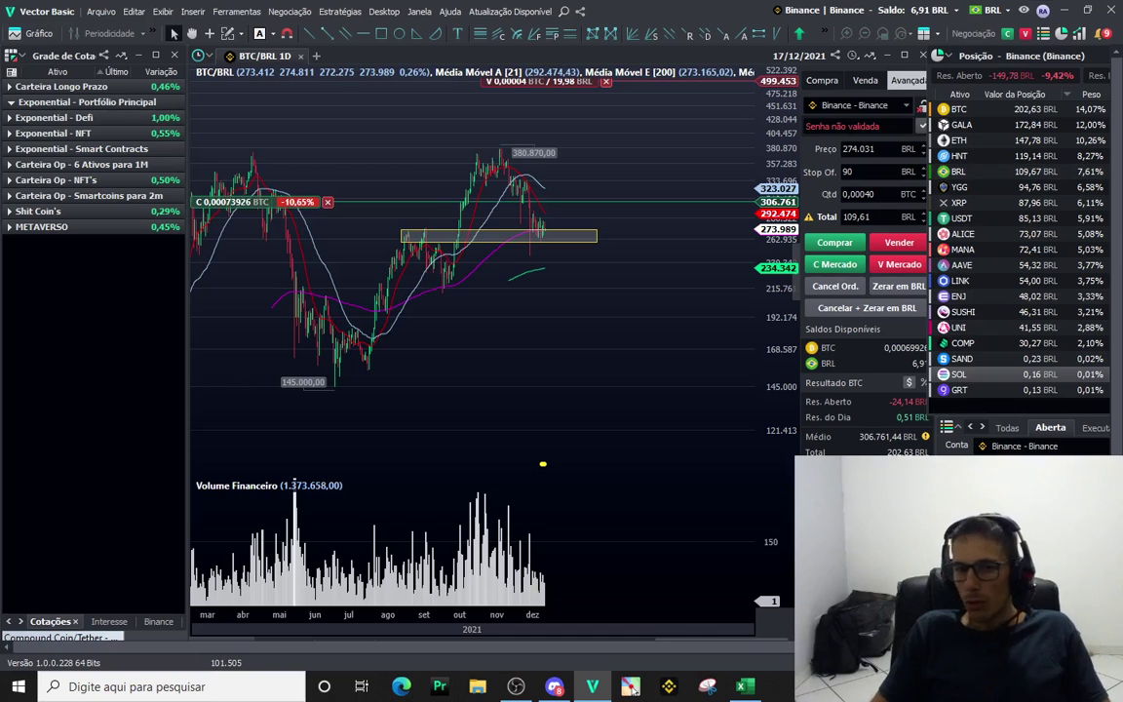